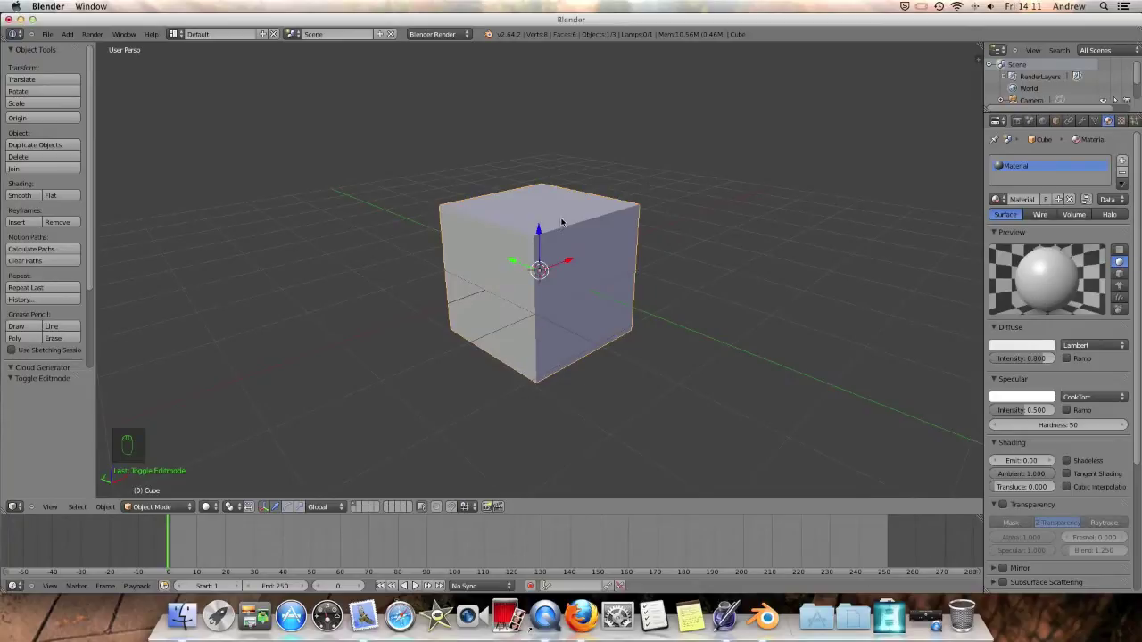
{"action": "scroll", "coordinate": [561, 222], "scroll_direction": "down", "scroll_amount": 6}
{"action": "scroll", "coordinate": [563, 228], "scroll_direction": "up", "scroll_amount": 3}
{"action": "scroll", "coordinate": [564, 228], "scroll_direction": "down", "scroll_amount": 2}
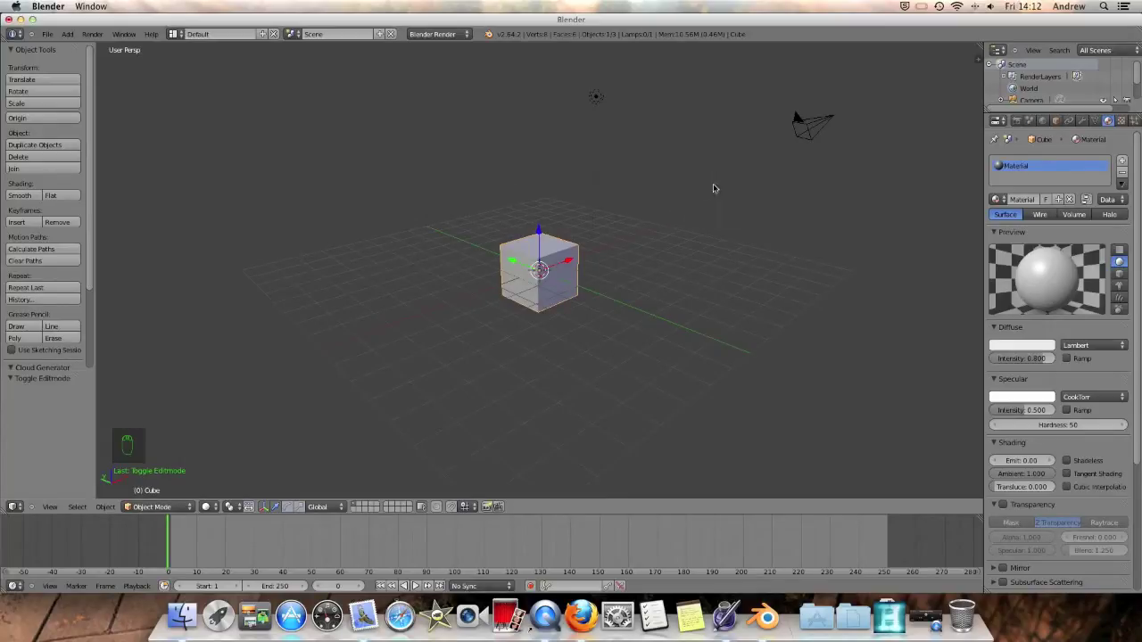
{"action": "middle_click_drag", "start_coordinate": [706, 208], "coordinate": [667, 220]}
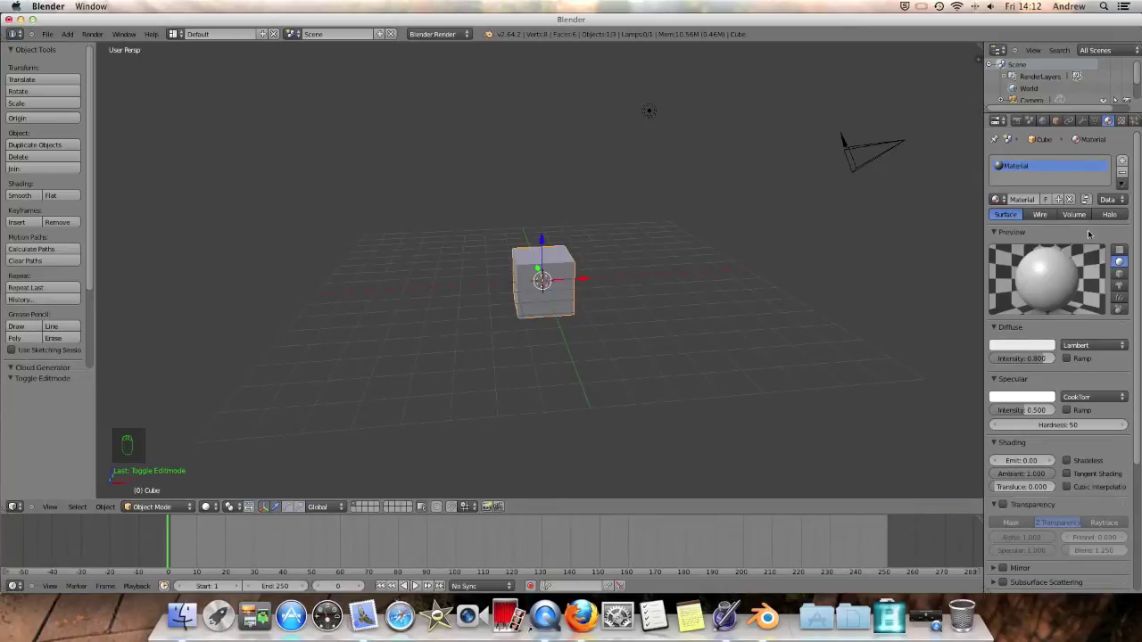
- Show the cube's constraint properties and enlarge the Outliner so the Camera, Cube and Lamp entries fit
{"action": "left_click", "coordinate": [1082, 121]}
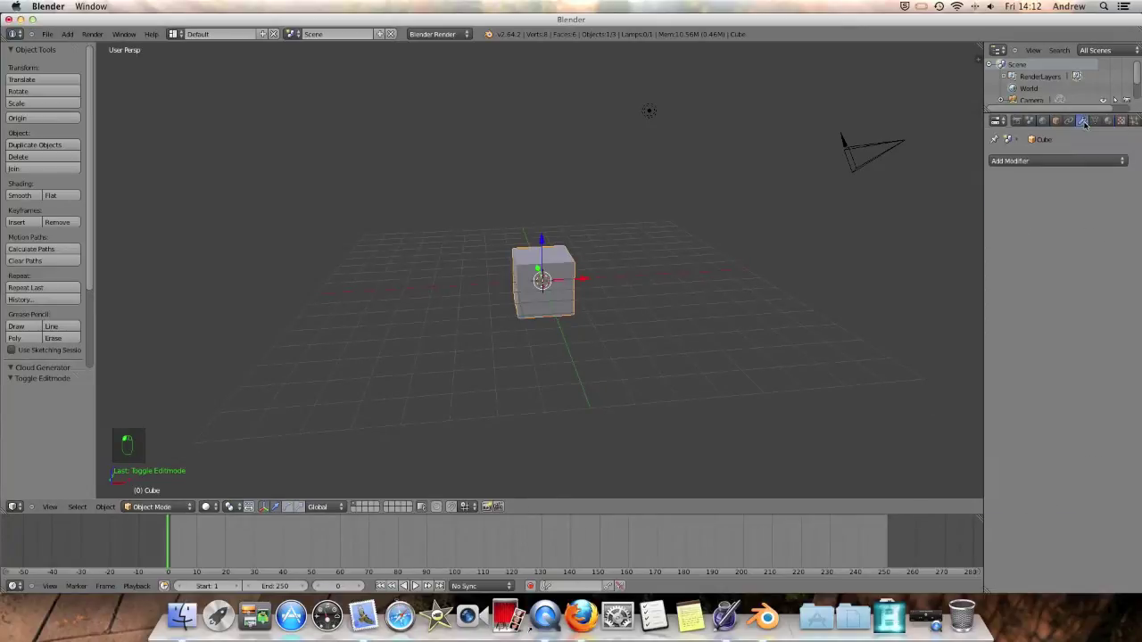
{"action": "left_click", "coordinate": [1056, 123]}
{"action": "left_click", "coordinate": [1067, 122]}
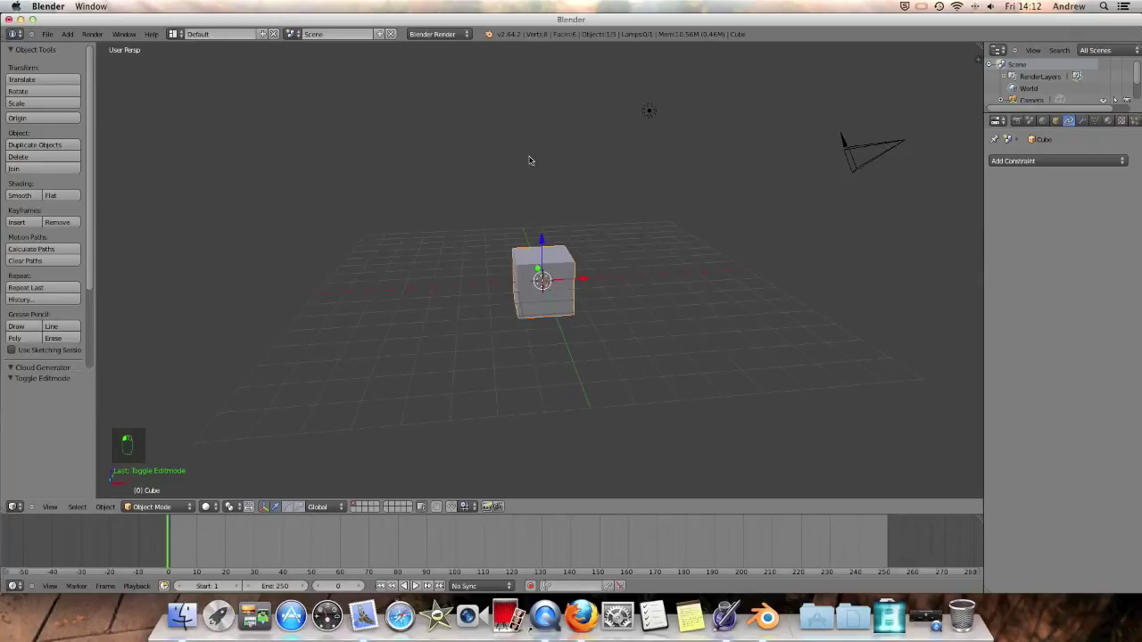
{"action": "left_click_drag", "start_coordinate": [1040, 109], "coordinate": [1042, 175]}
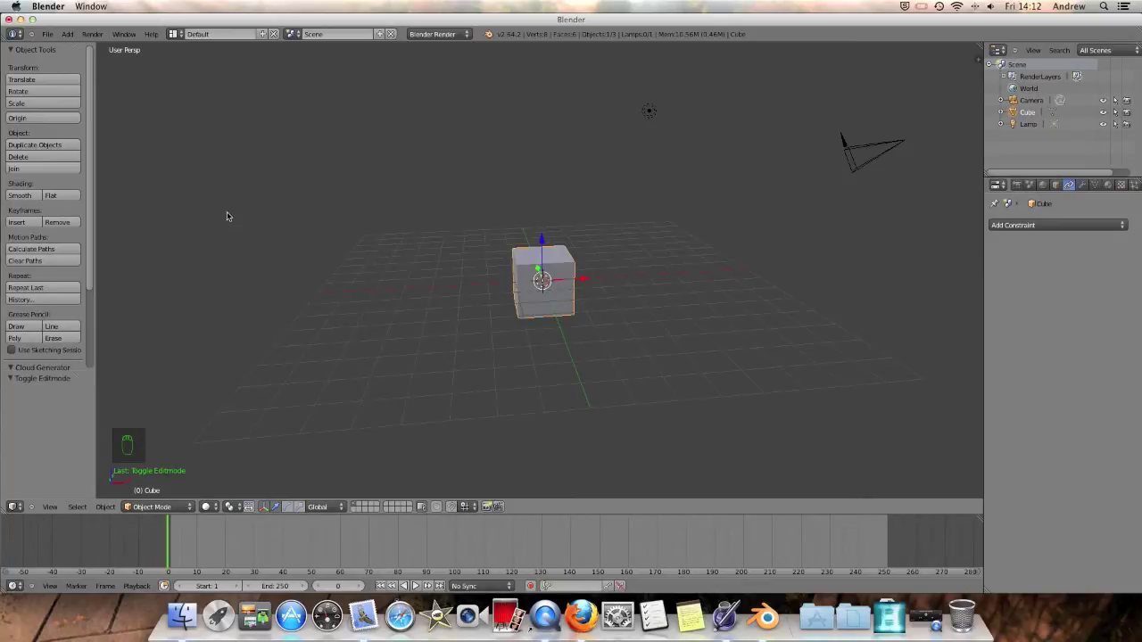
- Switch the default cube from Object Mode to Edit Mode
{"action": "middle_click_drag", "start_coordinate": [612, 261], "coordinate": [521, 276]}
{"action": "scroll", "coordinate": [575, 273], "scroll_direction": "up", "scroll_amount": 3}
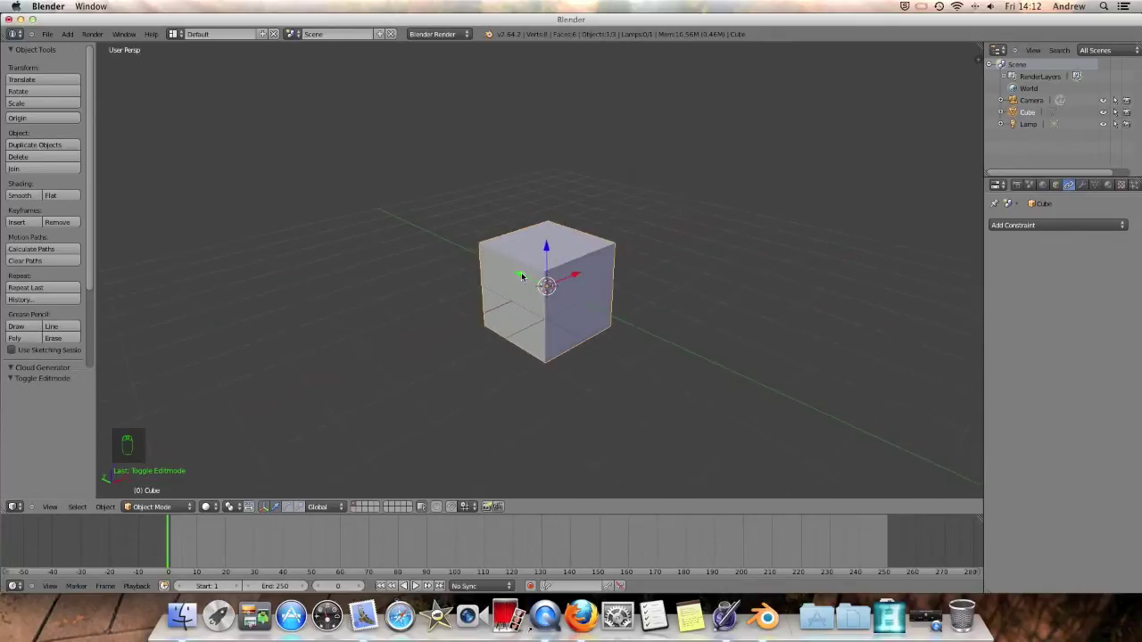
{"action": "scroll", "coordinate": [655, 270], "scroll_direction": "down", "scroll_amount": 4}
{"action": "scroll", "coordinate": [659, 266], "scroll_direction": "up", "scroll_amount": 1}
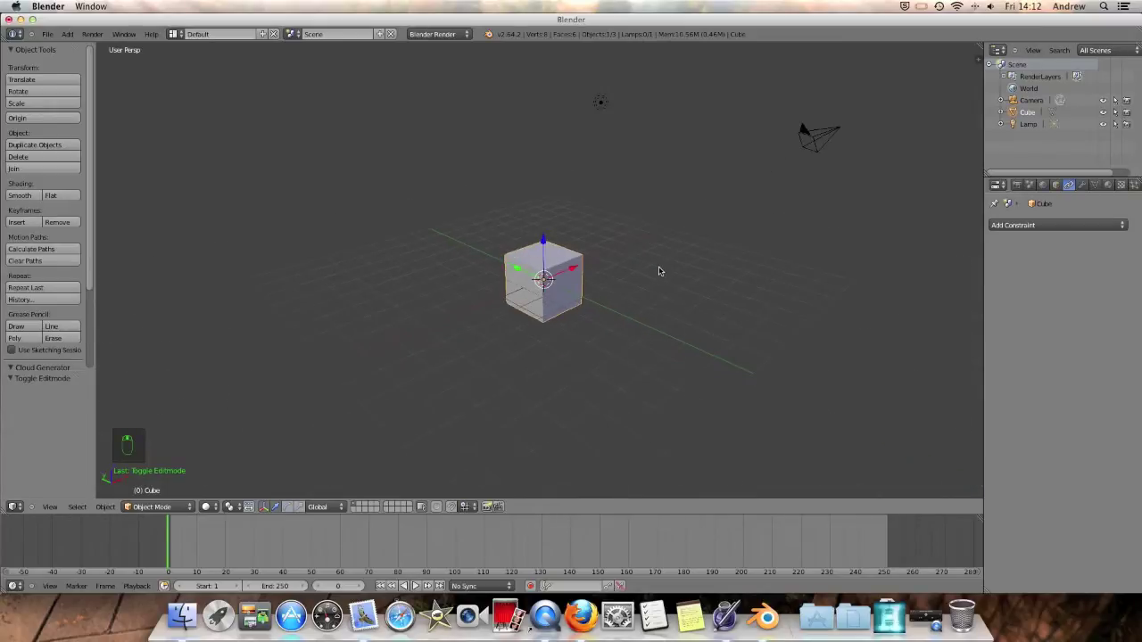
{"action": "left_click", "coordinate": [166, 507]}
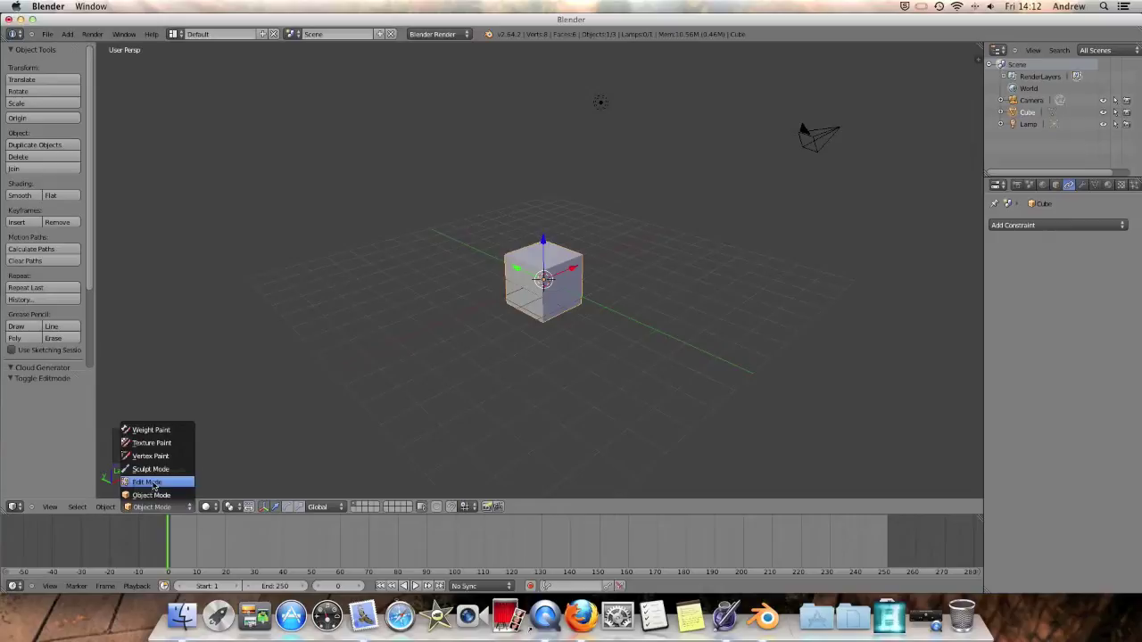
{"action": "left_click", "coordinate": [153, 482]}
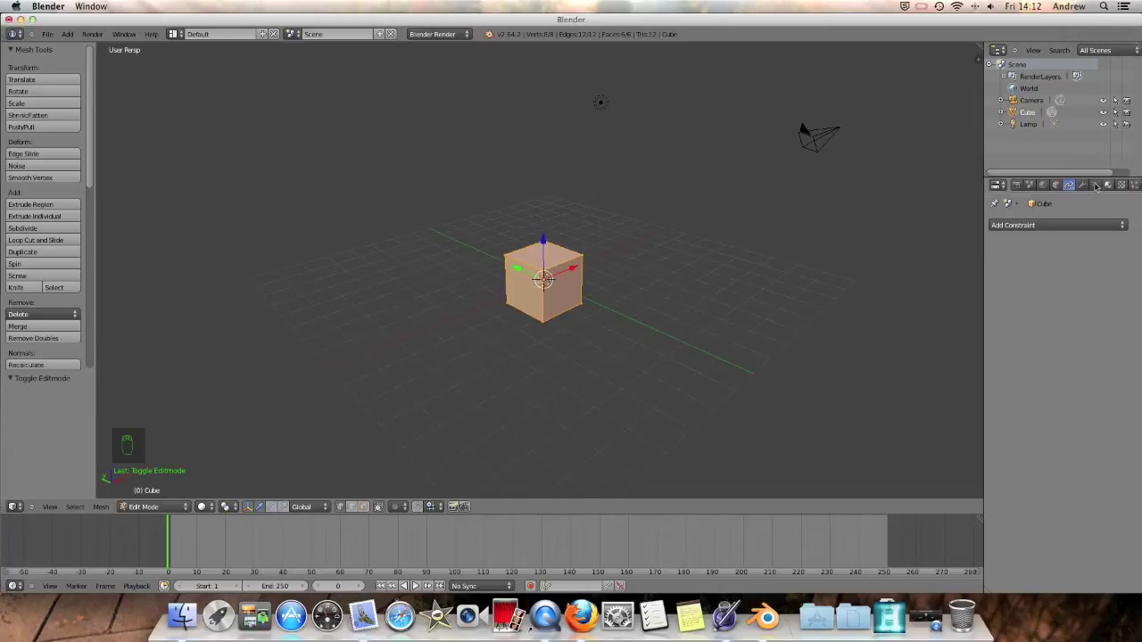
{"action": "scroll", "coordinate": [1092, 186], "scroll_direction": "down", "scroll_amount": 2}
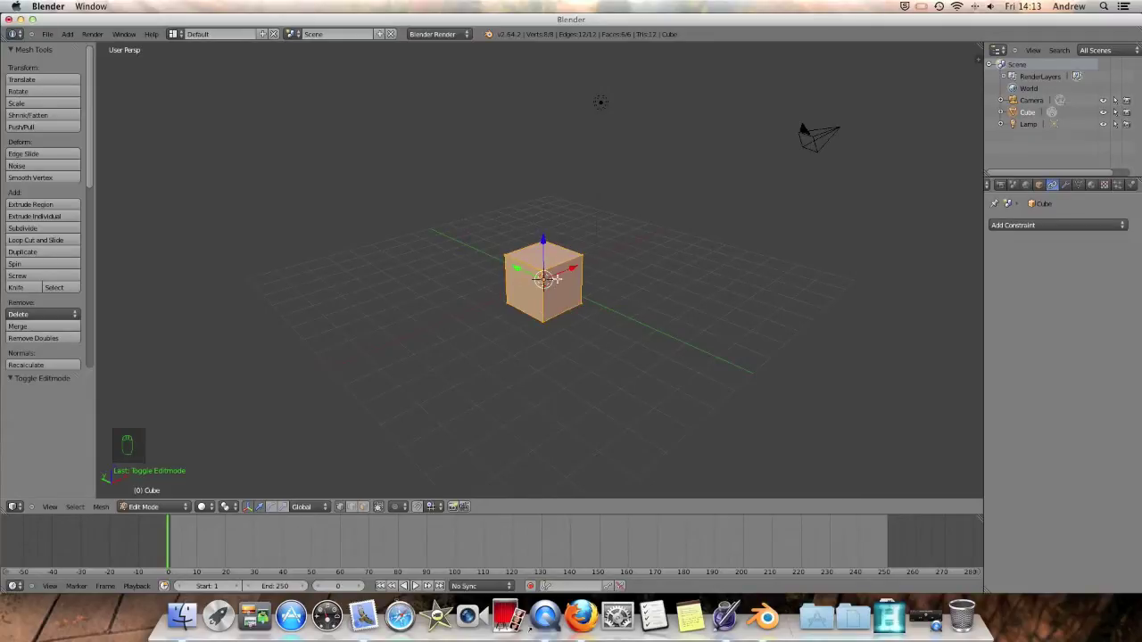
- Try moving the cube's whole mesh freely away from the origin and undo the move
{"action": "key", "text": "g"}
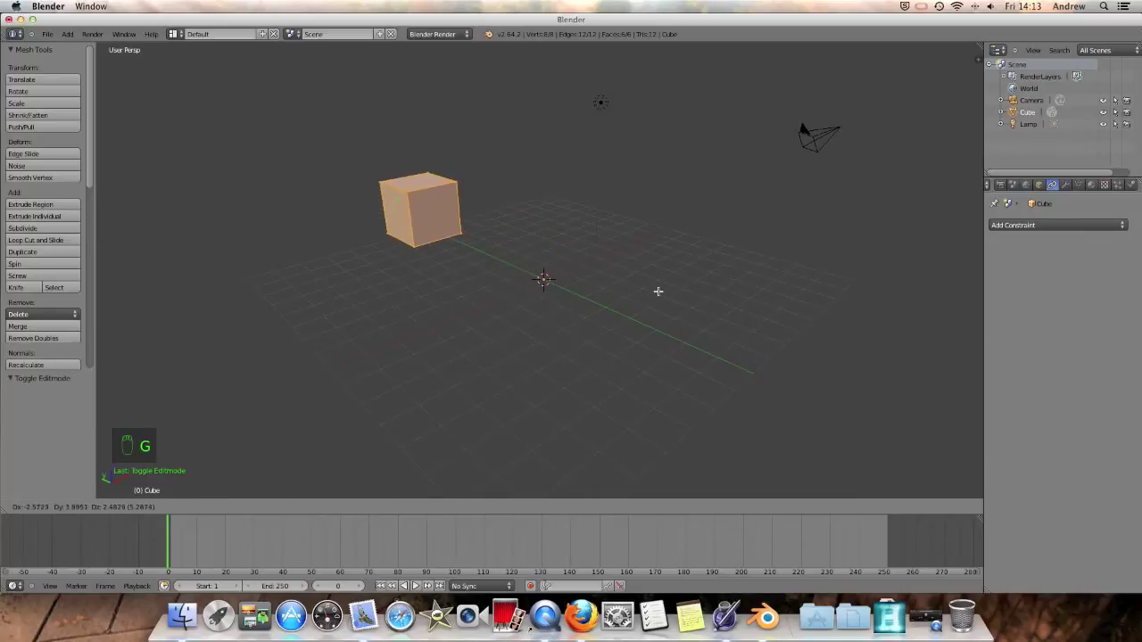
{"action": "left_click", "coordinate": [657, 290]}
{"action": "key", "text": "super+z"}
- Try scaling the cube's mesh up to about 2.23 times its size and undo the scaling
{"action": "key", "text": "s"}
{"action": "left_click", "coordinate": [713, 293]}
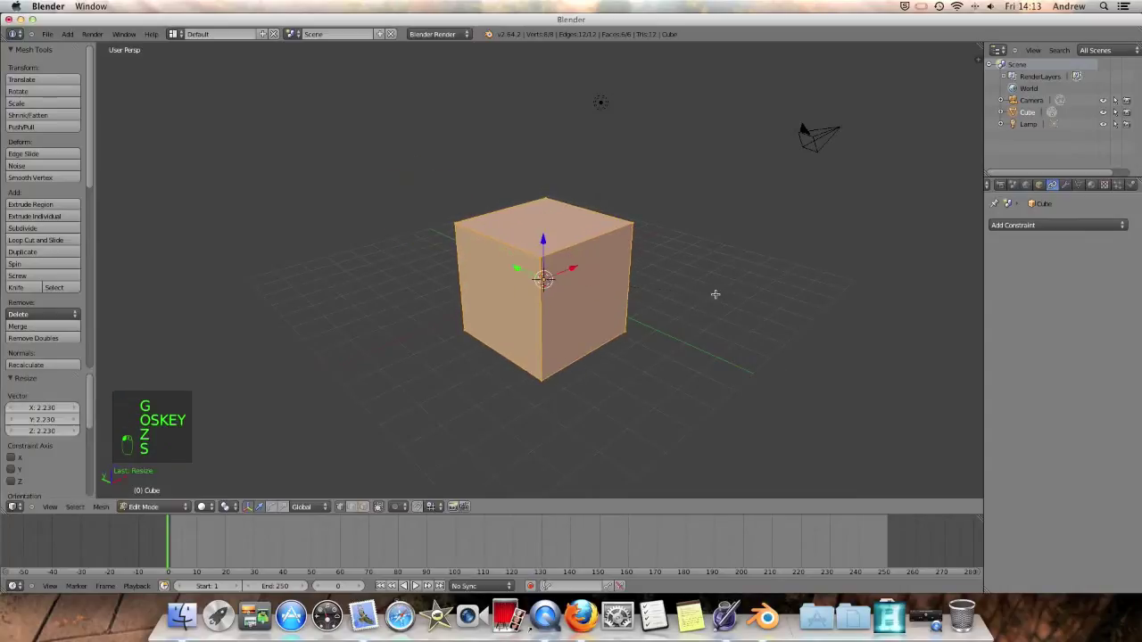
{"action": "key", "text": "super+z"}
- Try rotating the cube's mesh by about -44.5° and undo the rotation
{"action": "key", "text": "r"}
{"action": "left_click", "coordinate": [650, 217]}
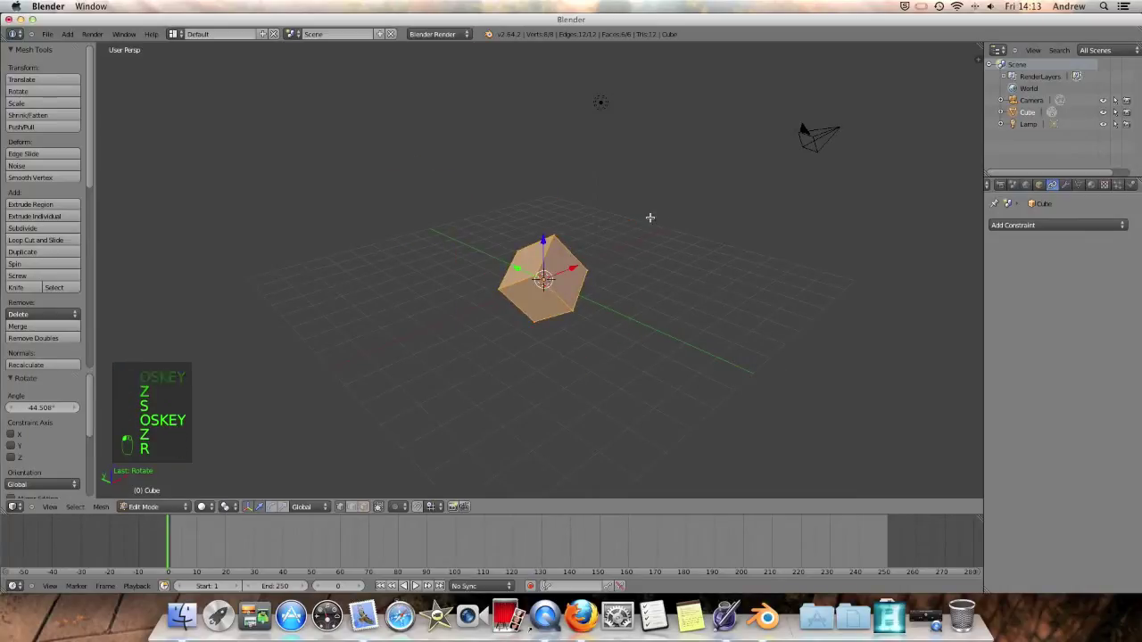
{"action": "key", "text": "super+z"}
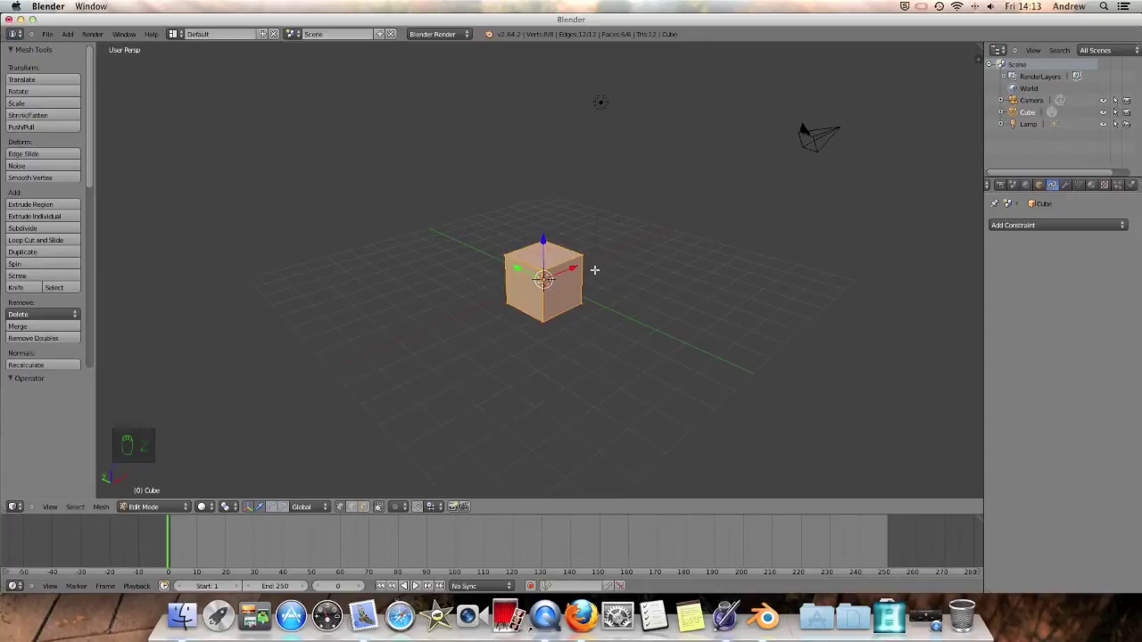
- Move the cube's mesh about -8.05, 9.86 and 4.0 in X, Y and Z, and return to Object Mode
{"action": "key", "text": "g"}
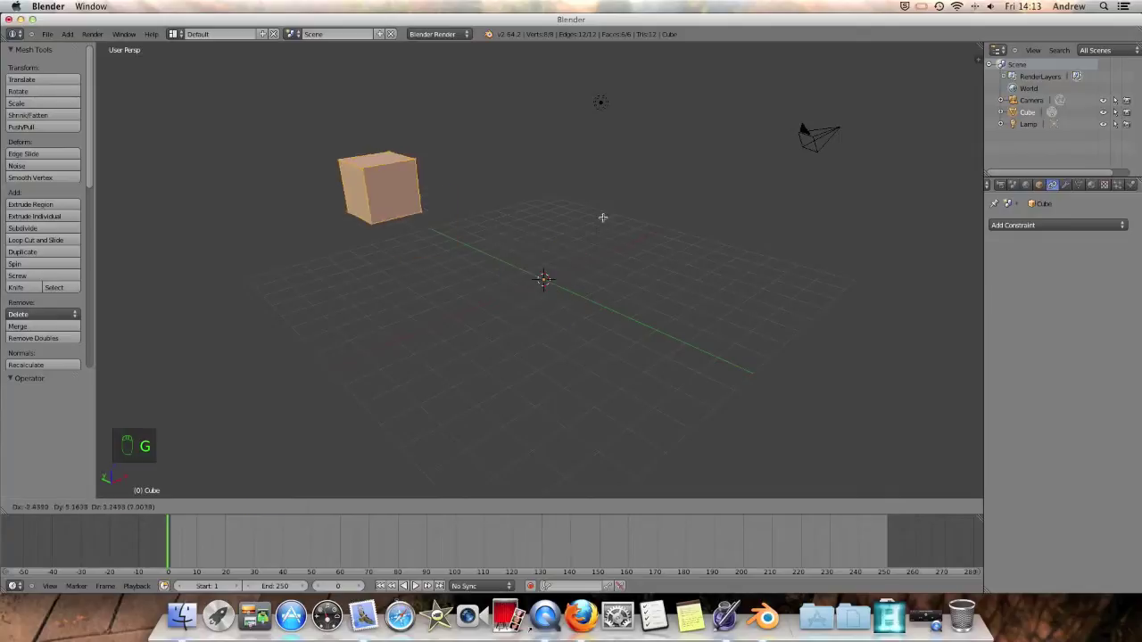
{"action": "left_click", "coordinate": [432, 210]}
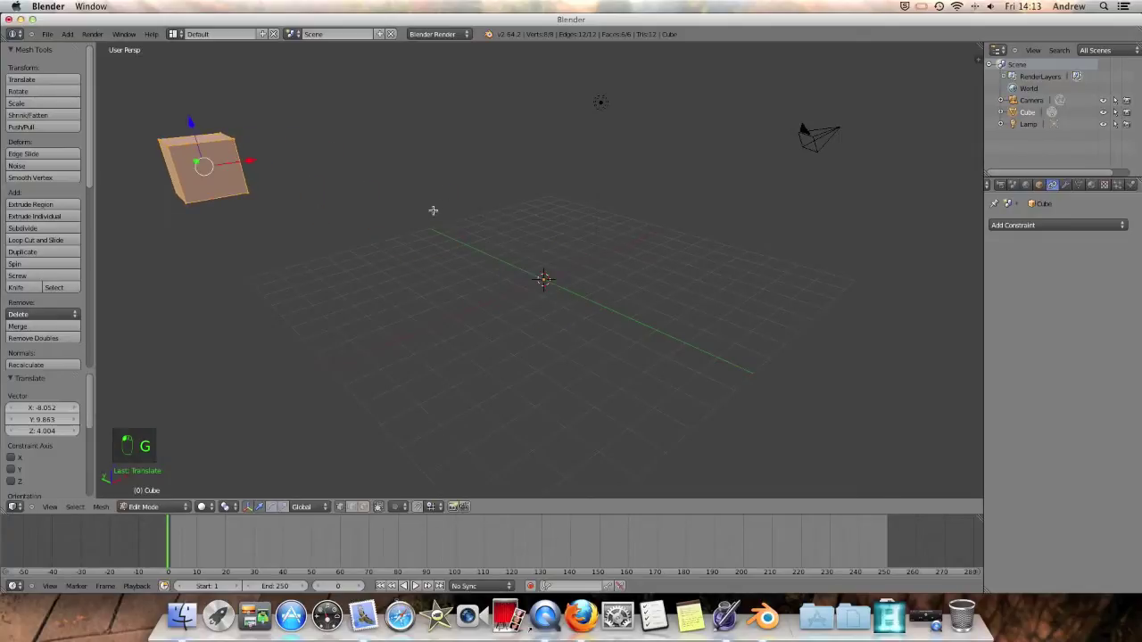
{"action": "left_click", "coordinate": [153, 507]}
{"action": "left_click", "coordinate": [150, 504]}
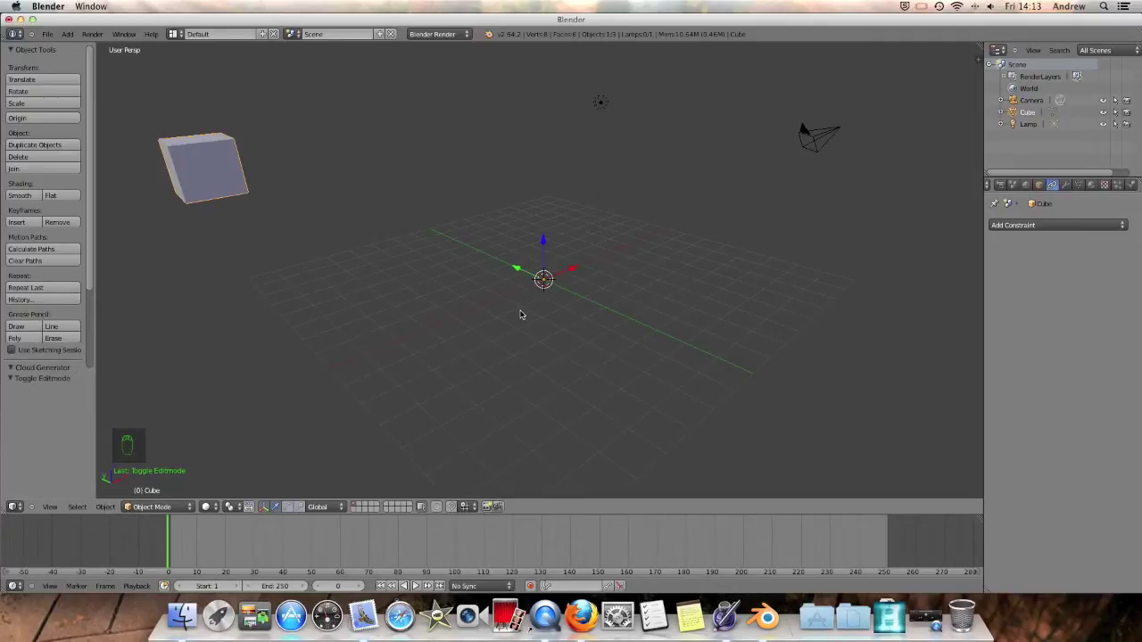
- Toggle repeatedly between Object Mode and Edit Mode, finishing in Edit Mode
{"action": "key", "text": "Tab"}
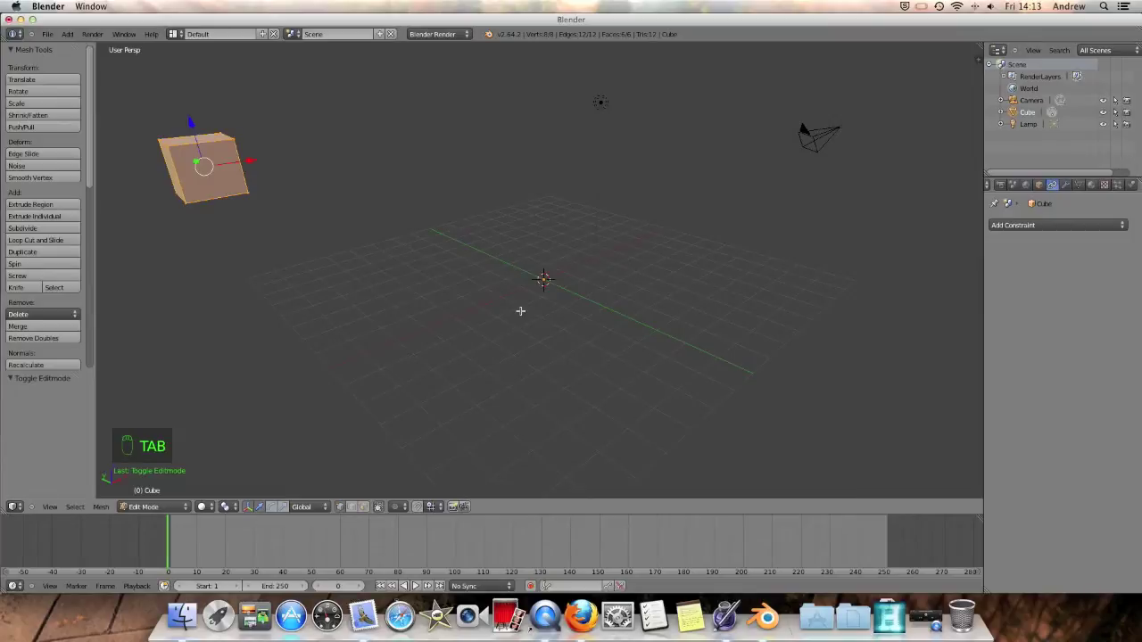
{"action": "key", "text": "Tab"}
{"action": "key", "text": "Tab"}
{"action": "key", "text": "Tab"}
{"action": "key", "text": "Tab"}
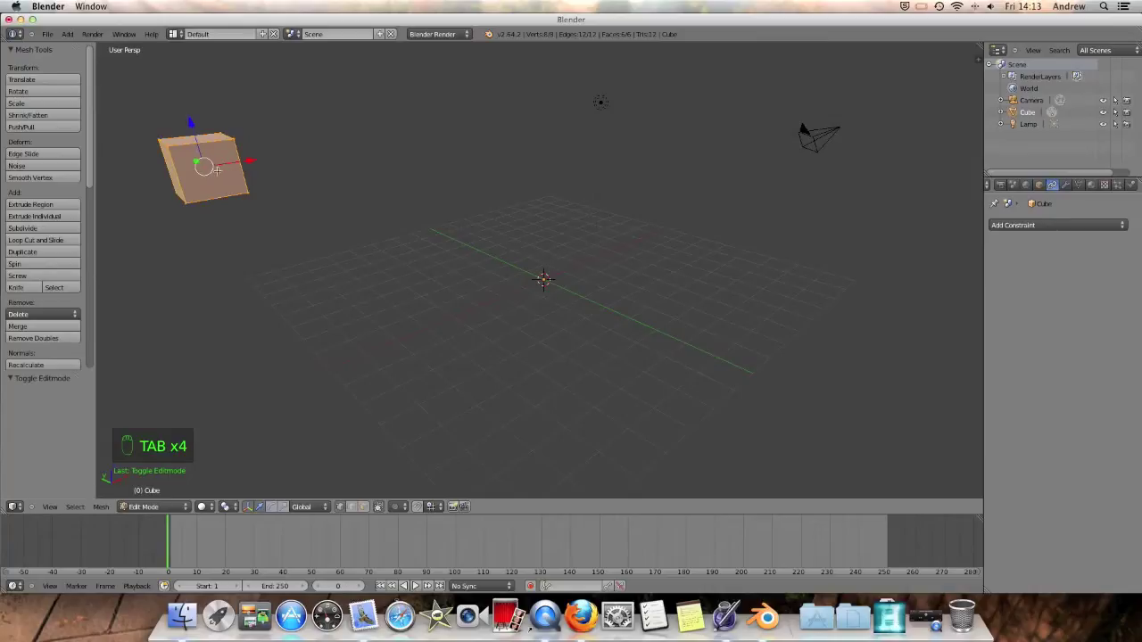
- Shift the displaced mesh 0.2 along the X axis and switch back to Object Mode
{"action": "left_click_drag", "start_coordinate": [229, 162], "coordinate": [226, 227]}
{"action": "left_click", "coordinate": [163, 507]}
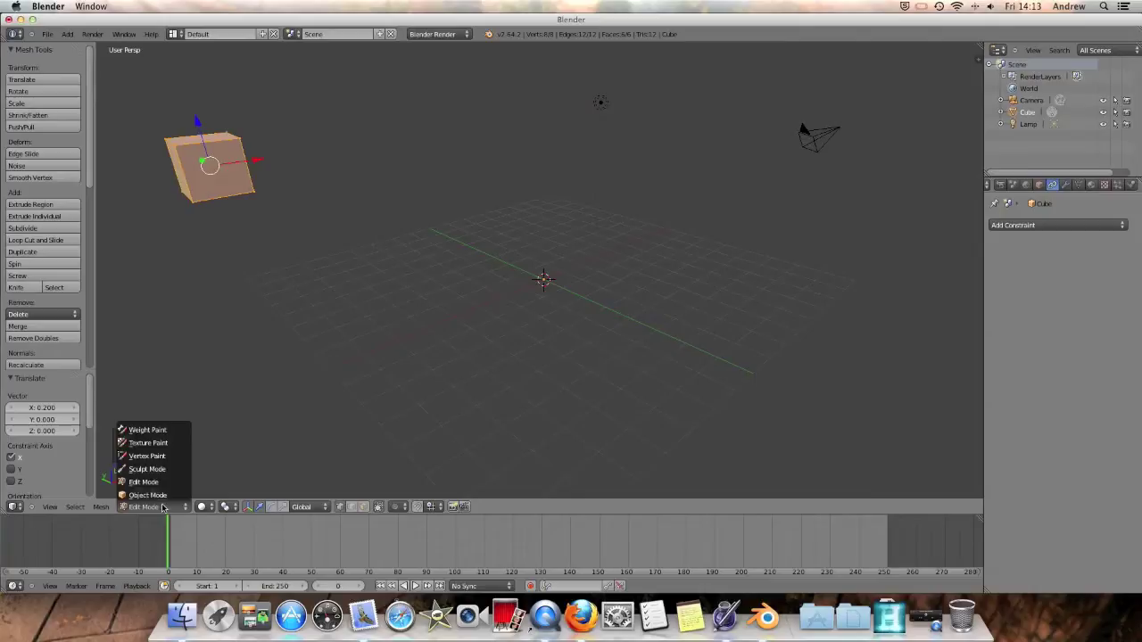
{"action": "left_click", "coordinate": [148, 495]}
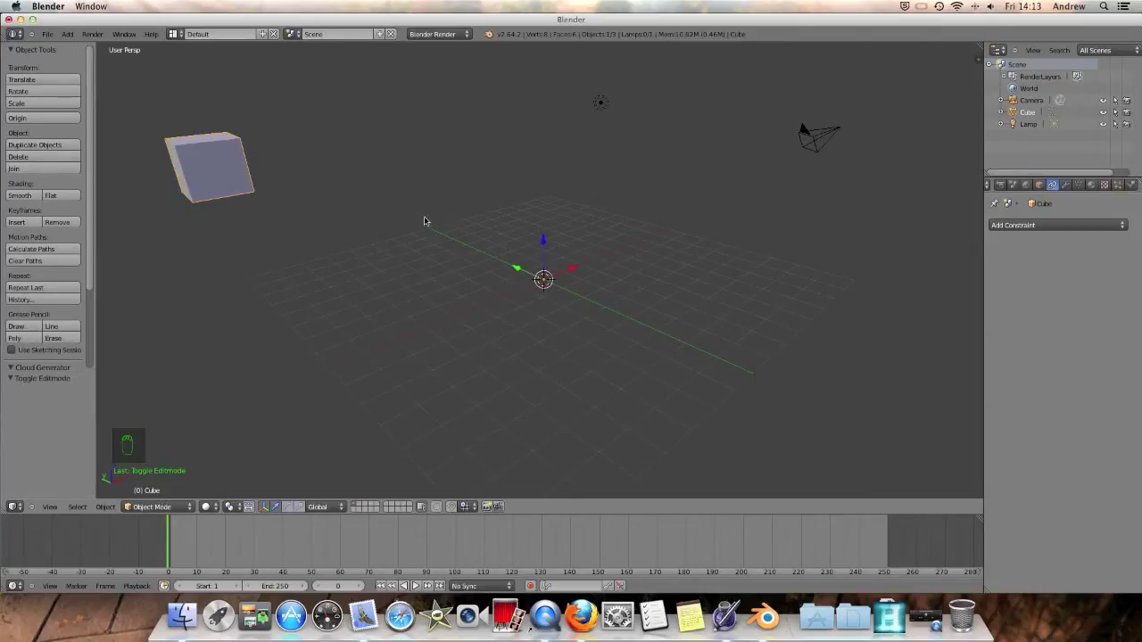
- Try moving the cube object with its origin about -1.55, 2.12 and 1.12 in X, Y and Z, and undo the move
{"action": "key", "text": "g"}
{"action": "left_click", "coordinate": [554, 247]}
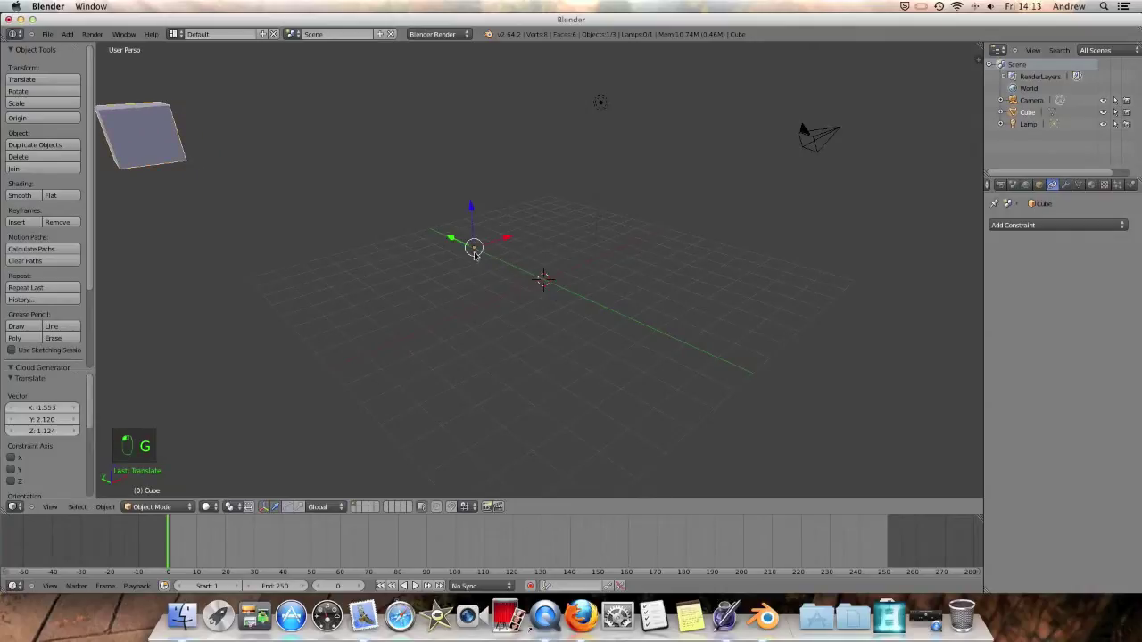
{"action": "key", "text": "super+z"}
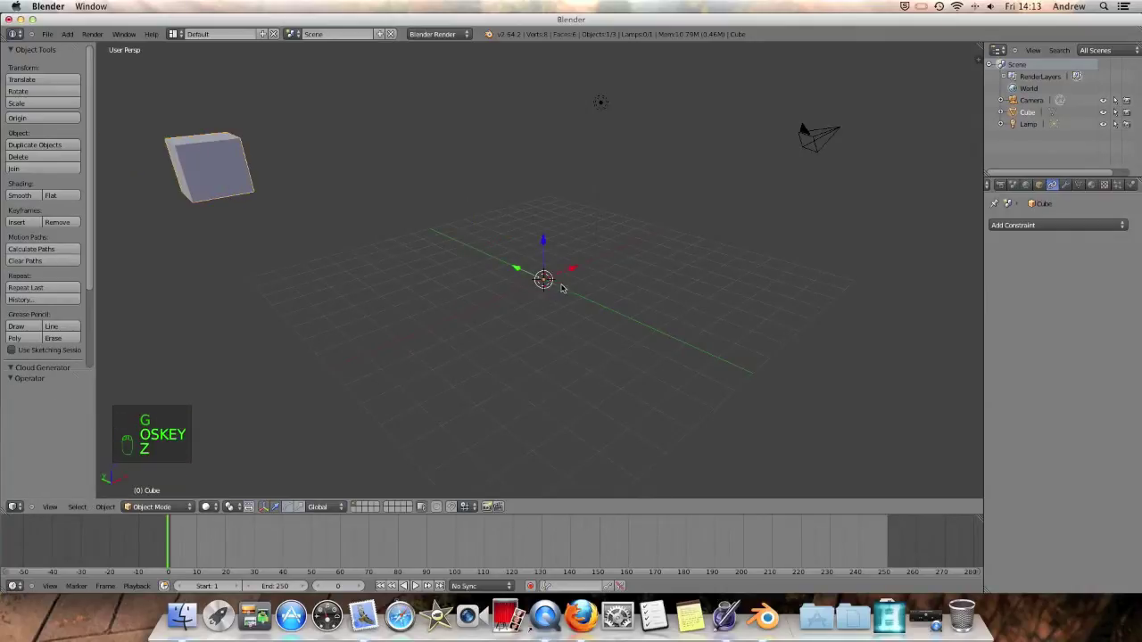
- Try rotating the cube about its distant origin in Object Mode, and undo the rotation and the earlier 0.2 shift
{"action": "key", "text": "r"}
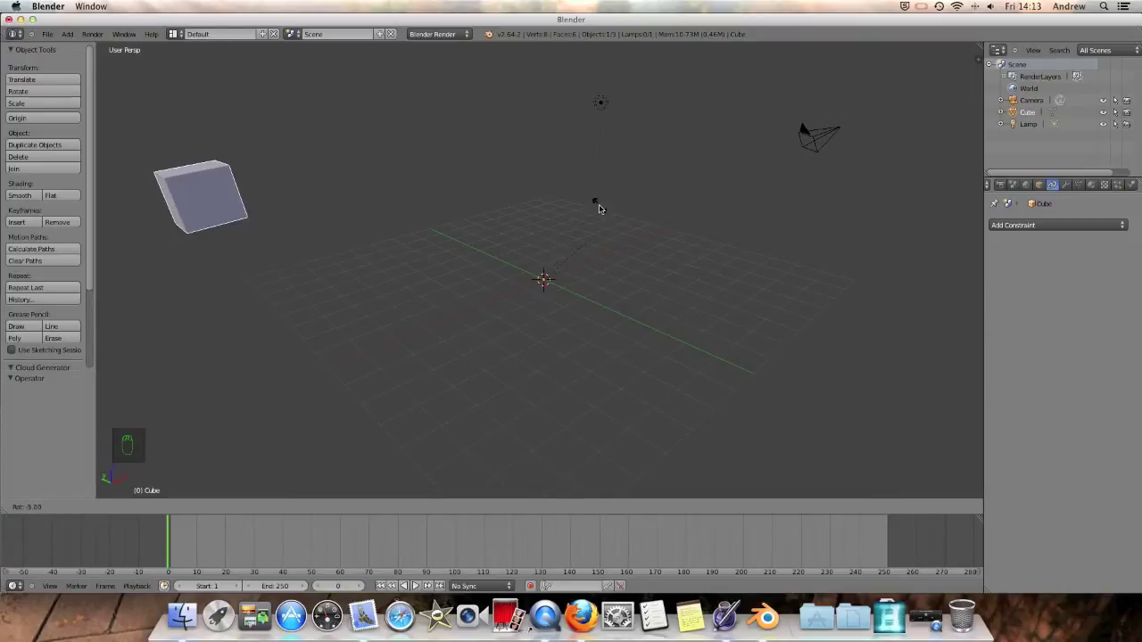
{"action": "left_click", "coordinate": [603, 221]}
{"action": "key", "text": "super+z"}
{"action": "key", "text": "super+z"}
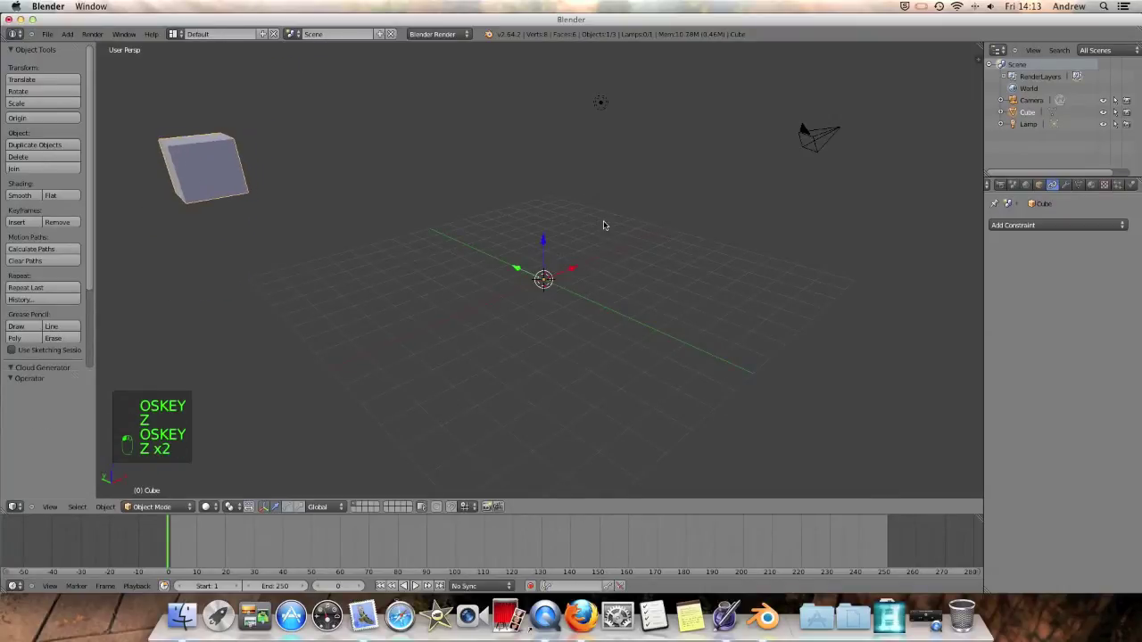
- Enter Edit Mode and undo the mesh move so the cube sits back on its origin
{"action": "left_click", "coordinate": [153, 507]}
{"action": "left_click", "coordinate": [153, 482]}
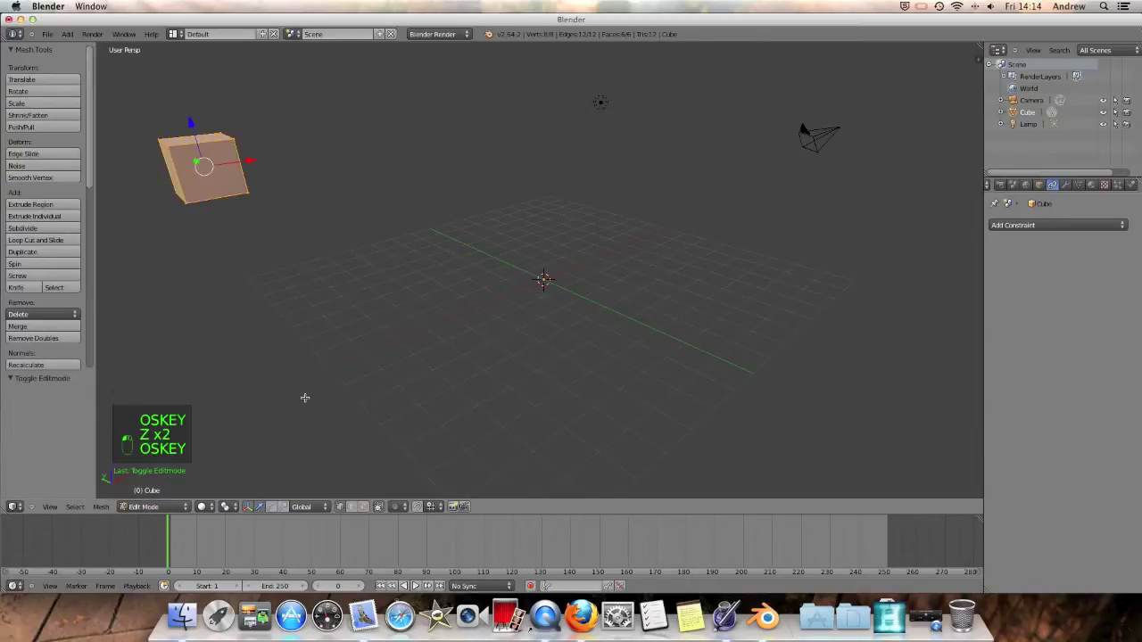
{"action": "key", "text": "super+z"}
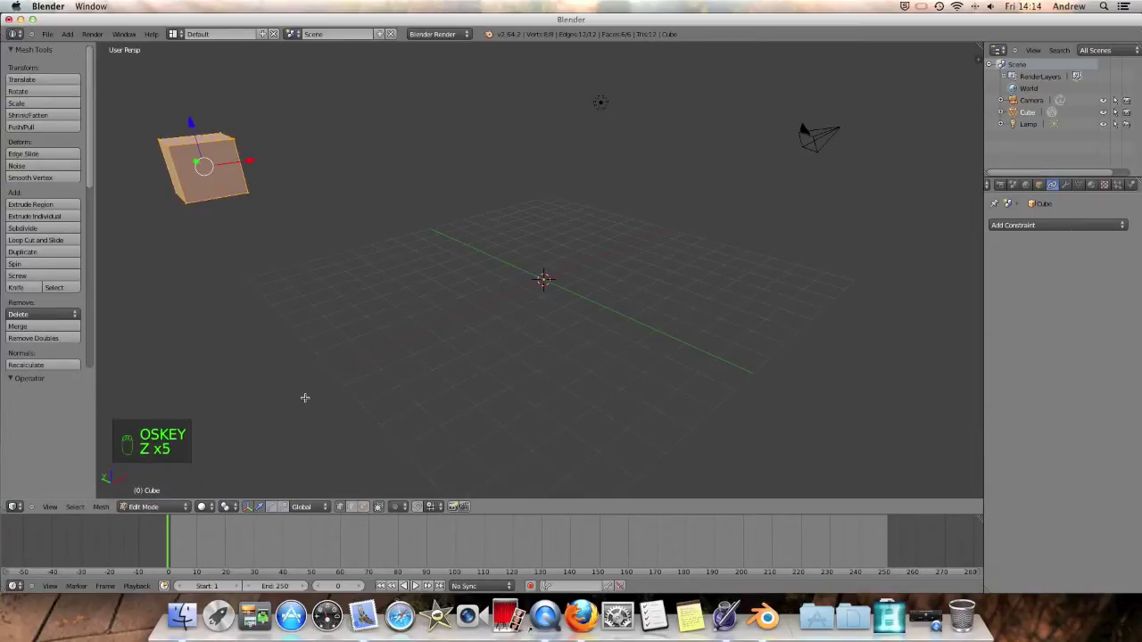
{"action": "key", "text": "super+z"}
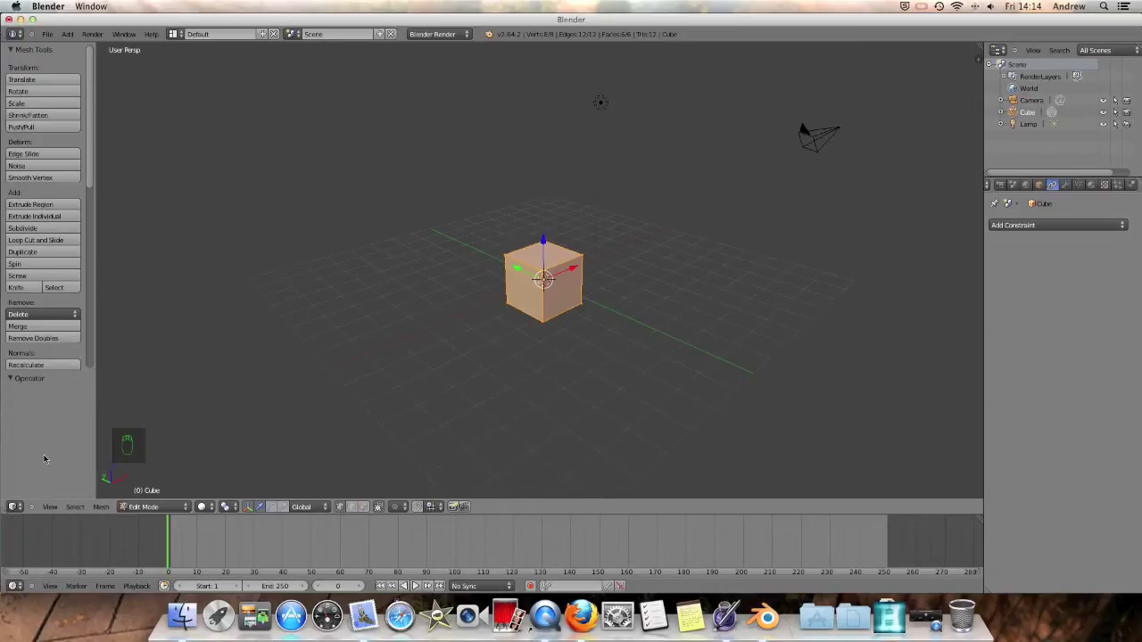
- Switch the cube back to Object Mode
{"action": "left_click", "coordinate": [150, 506]}
{"action": "left_click", "coordinate": [152, 496]}
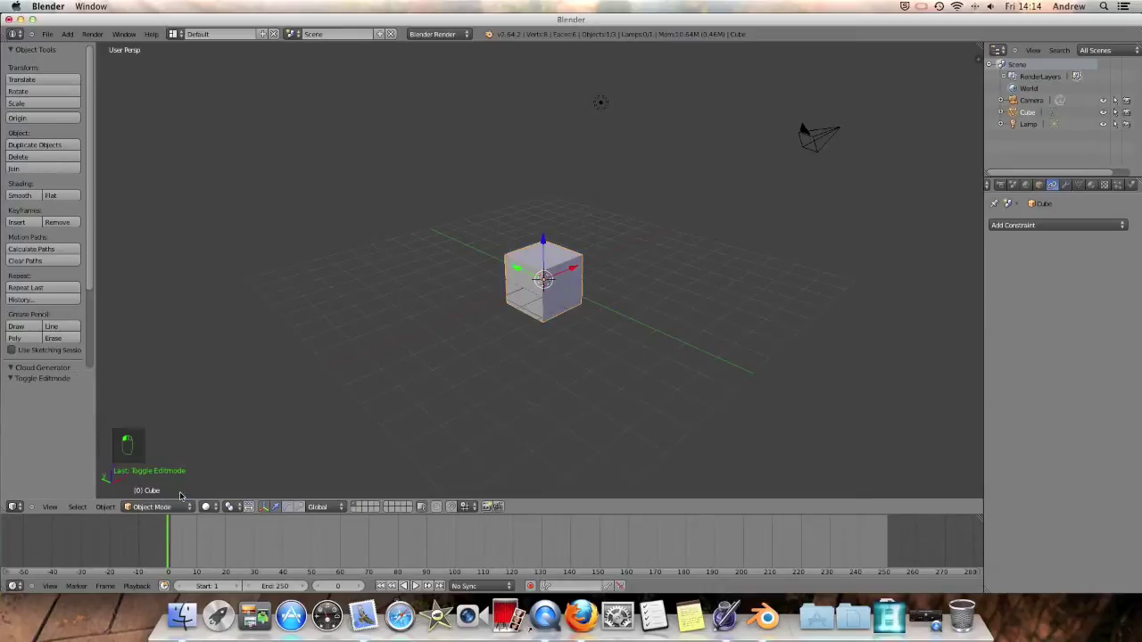
- Move the cube object about -6.93 along the global X axis
{"action": "key", "text": "g"}
{"action": "key", "text": "x"}
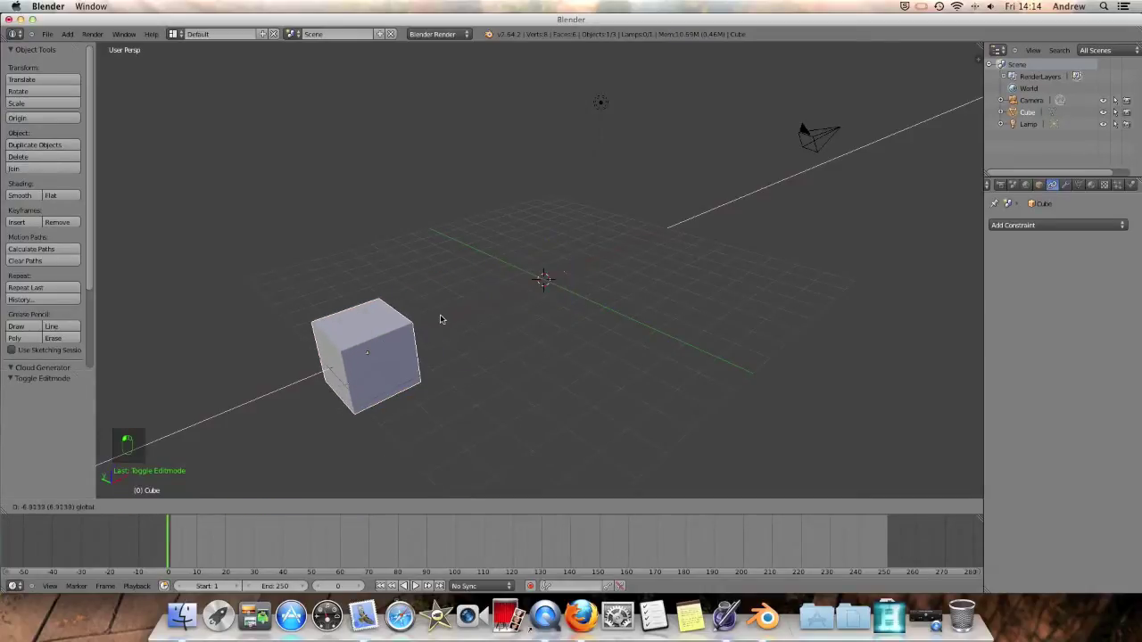
{"action": "left_click", "coordinate": [440, 317]}
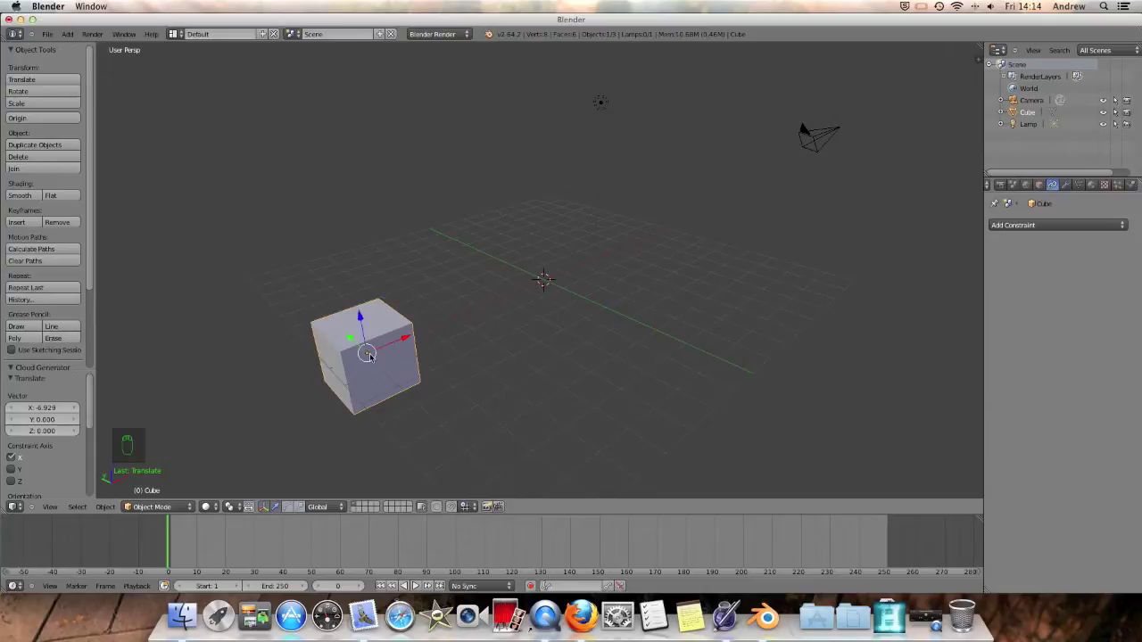
- Move the cube object along the global Y axis and raise it about 2.88 along Z
{"action": "key", "text": "g"}
{"action": "key", "text": "y"}
{"action": "left_click", "coordinate": [281, 294]}
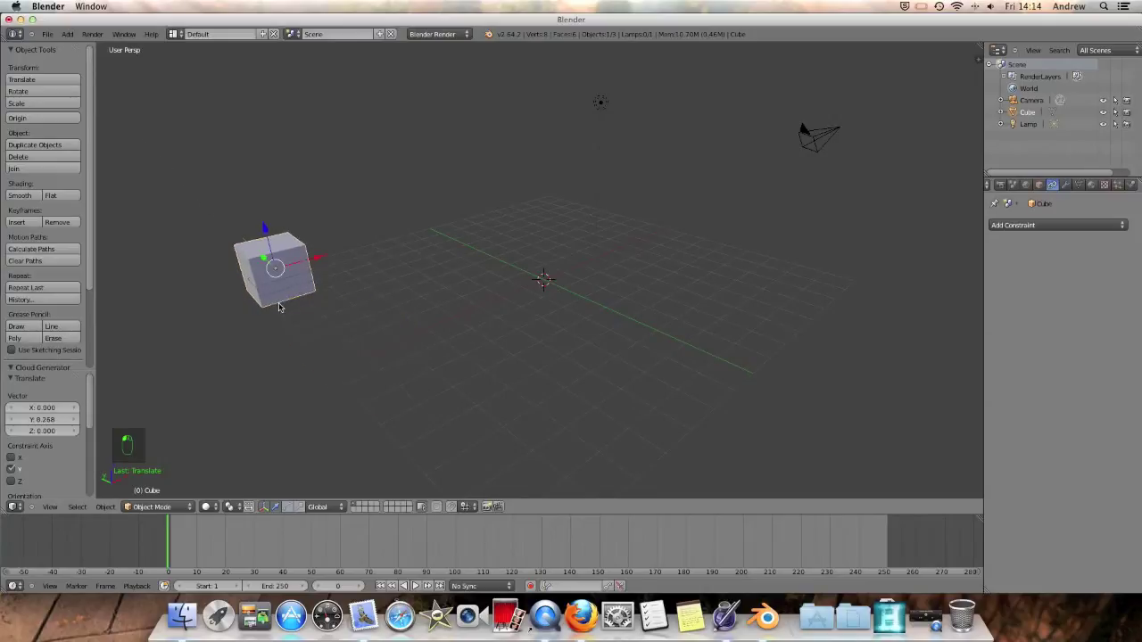
{"action": "key", "text": "g"}
{"action": "key", "text": "y"}
{"action": "left_click", "coordinate": [259, 161]}
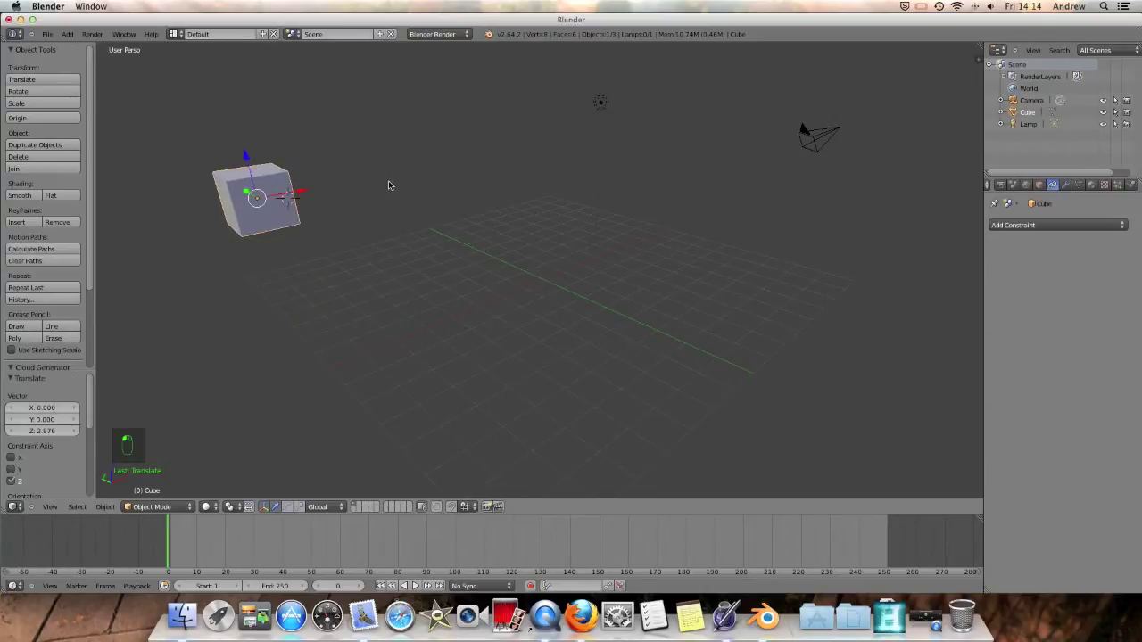
- Undo the axis-constrained moves to bring the cube back to the grid's centre
{"action": "key", "text": "super+z"}
{"action": "key", "text": "super+z"}
{"action": "key", "text": "super+z"}
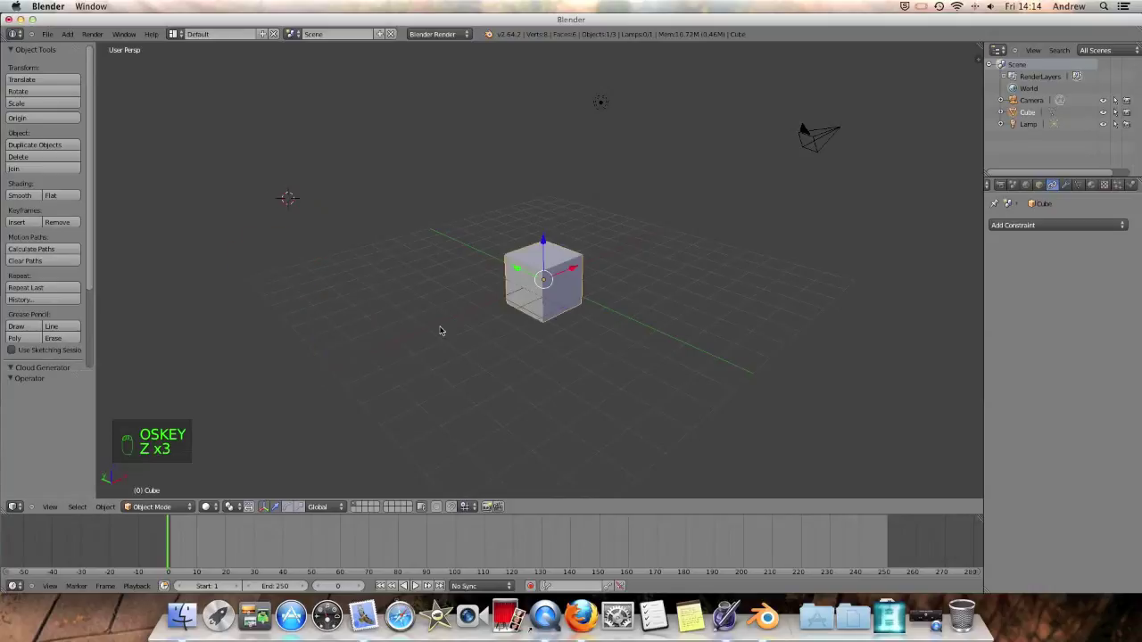
- Move the cube object about 0.59 along the global Y axis
{"action": "key", "text": "g"}
{"action": "key", "text": "y"}
{"action": "left_click", "coordinate": [514, 268]}
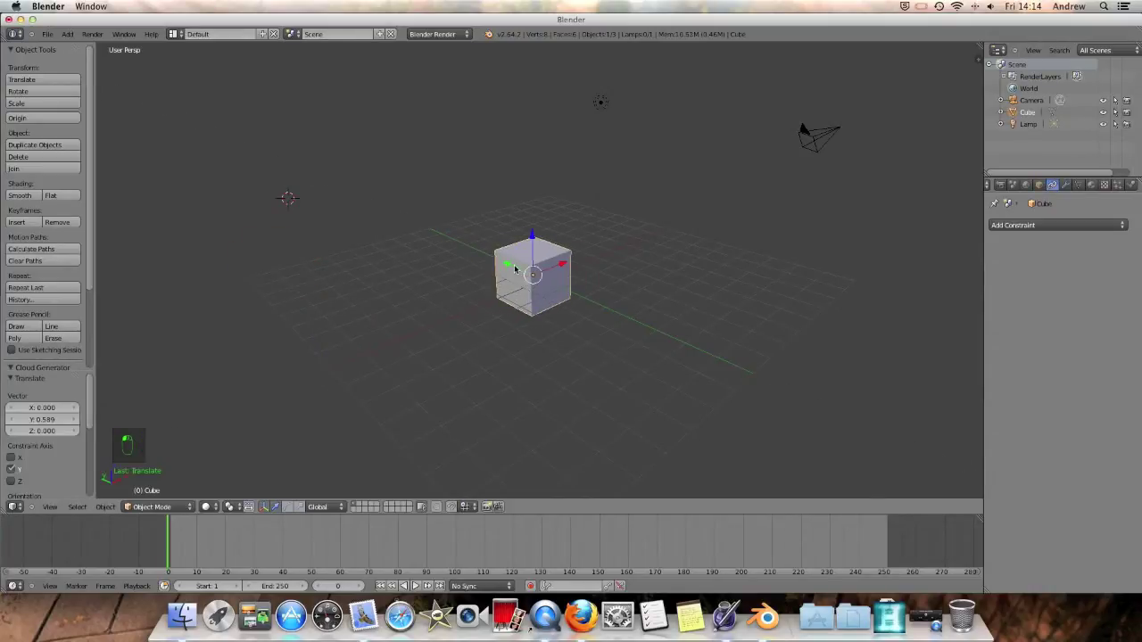
- Undo the cube's last Y-axis move and switch the cube to Edit Mode
{"action": "key", "text": "super+z"}
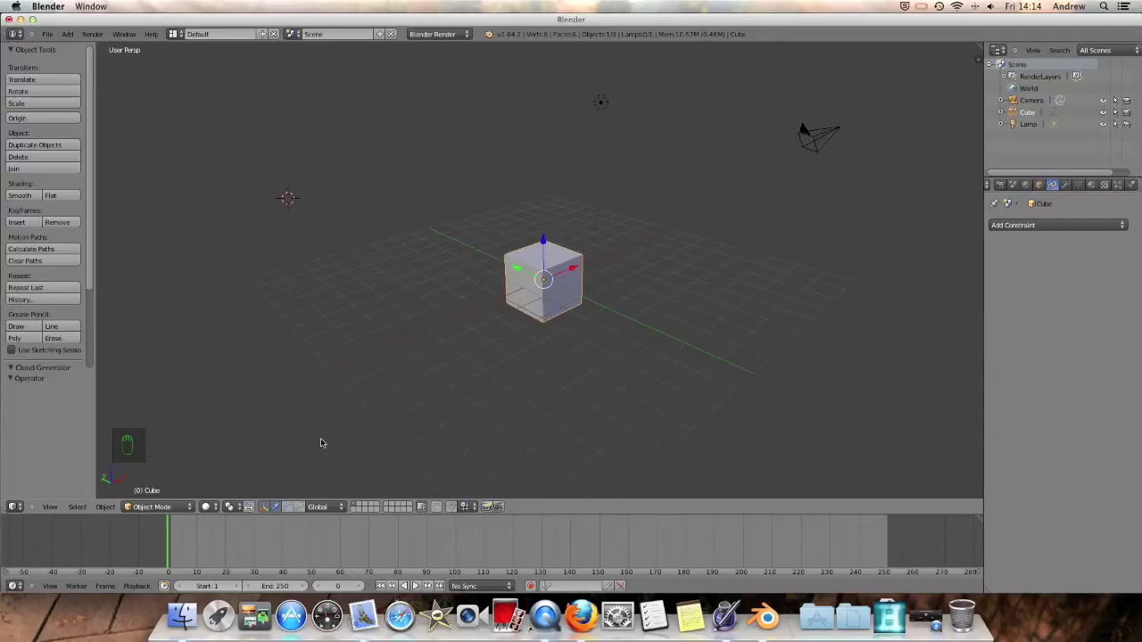
{"action": "key", "text": "Tab"}
{"action": "scroll", "coordinate": [631, 253], "scroll_direction": "up", "scroll_amount": 4}
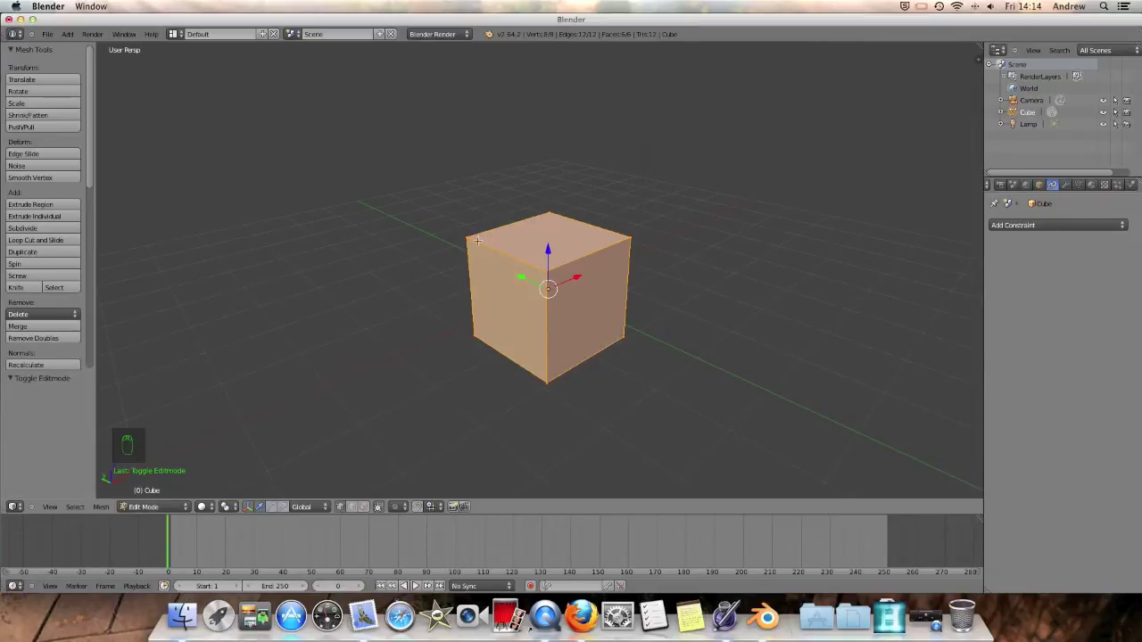
- Select single corner vertices of the cube one after another, ending on the top corner at the -X, +Y side
{"action": "right_click", "coordinate": [545, 271]}
{"action": "right_click", "coordinate": [468, 239]}
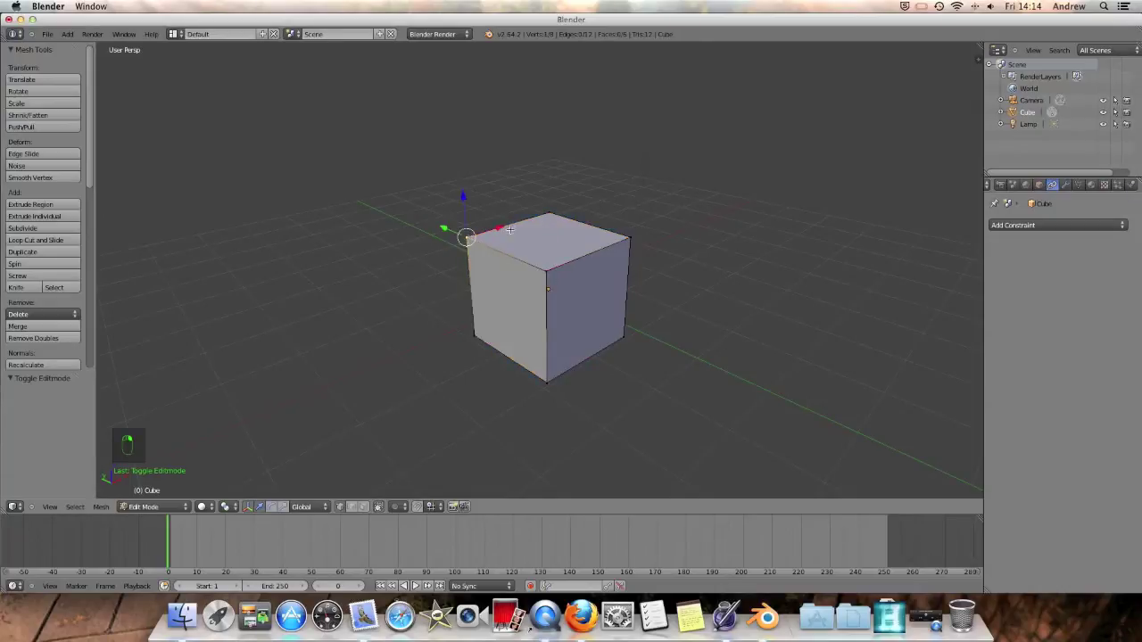
{"action": "right_click", "coordinate": [543, 217]}
{"action": "right_click", "coordinate": [630, 237]}
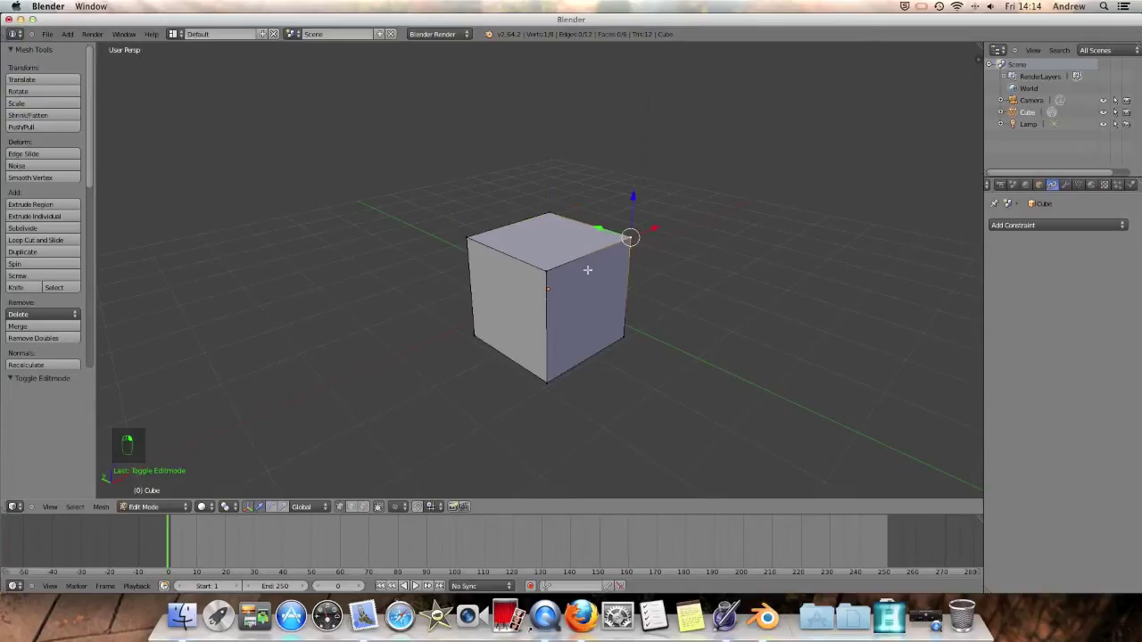
{"action": "right_click", "coordinate": [476, 332]}
{"action": "right_click", "coordinate": [546, 269]}
{"action": "right_click", "coordinate": [469, 236]}
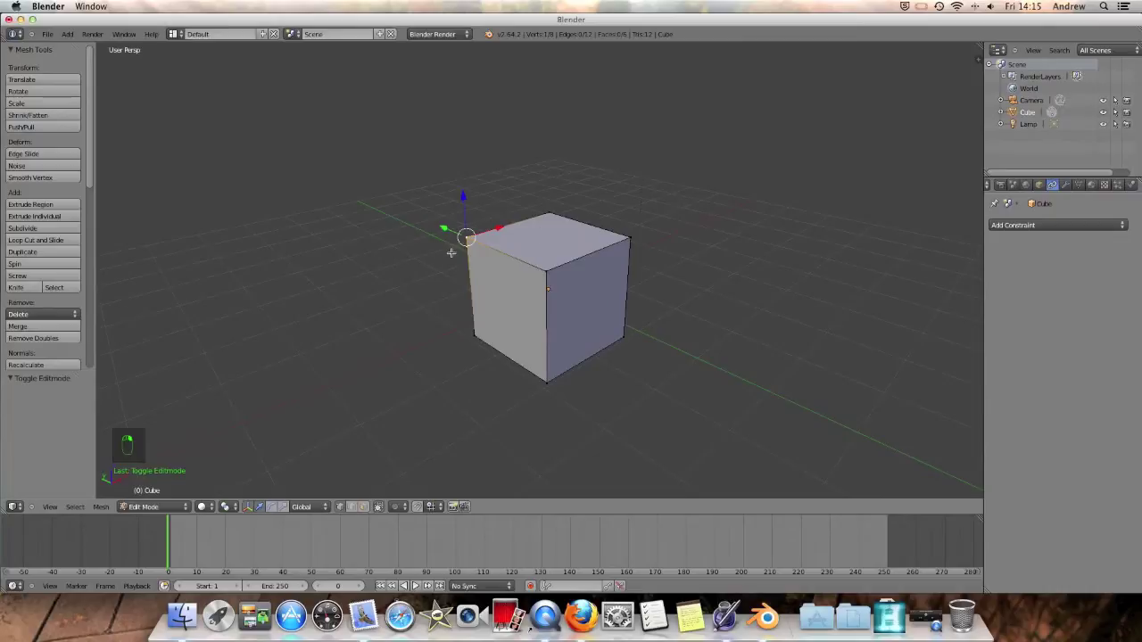
- Rotate the selected vertex about -119.6° and scale it by about 1.34
{"action": "key", "text": "r"}
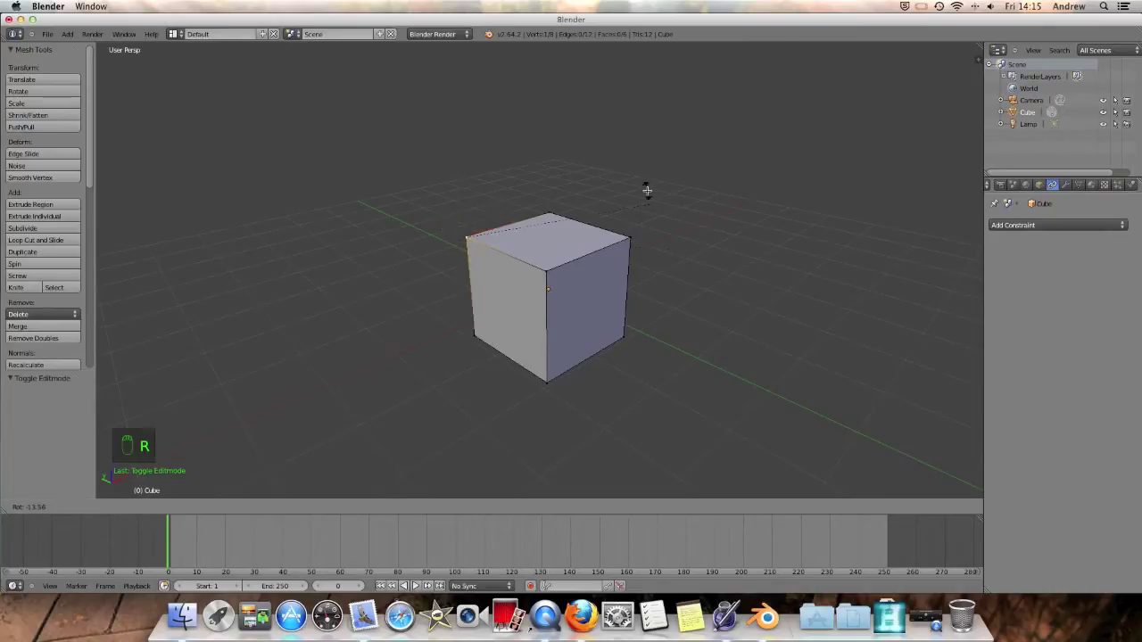
{"action": "left_click", "coordinate": [448, 140]}
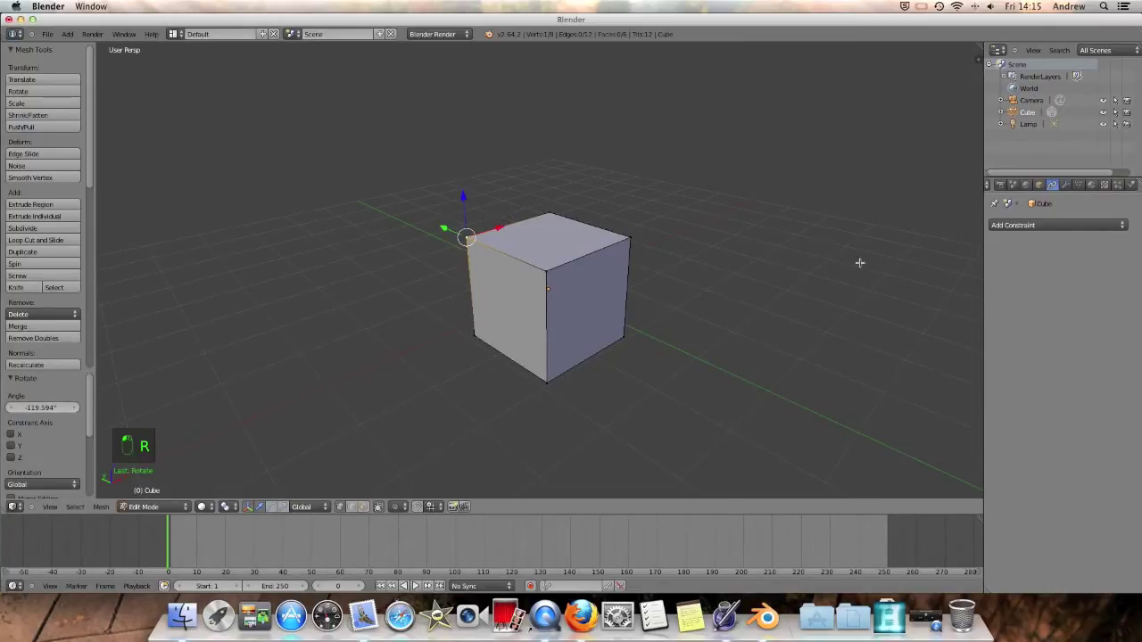
{"action": "key", "text": "s"}
{"action": "left_click", "coordinate": [965, 257]}
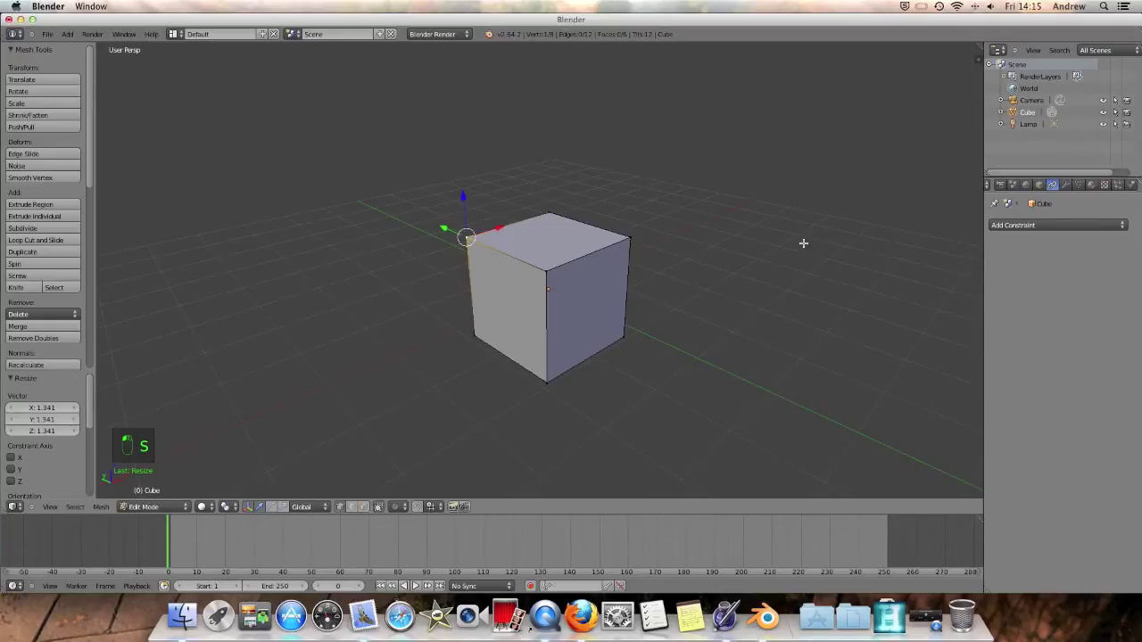
- Move the selected vertex freely about -3.10 in X, 4.11 in Y and 2.04 in Z, and undo the move
{"action": "key", "text": "g"}
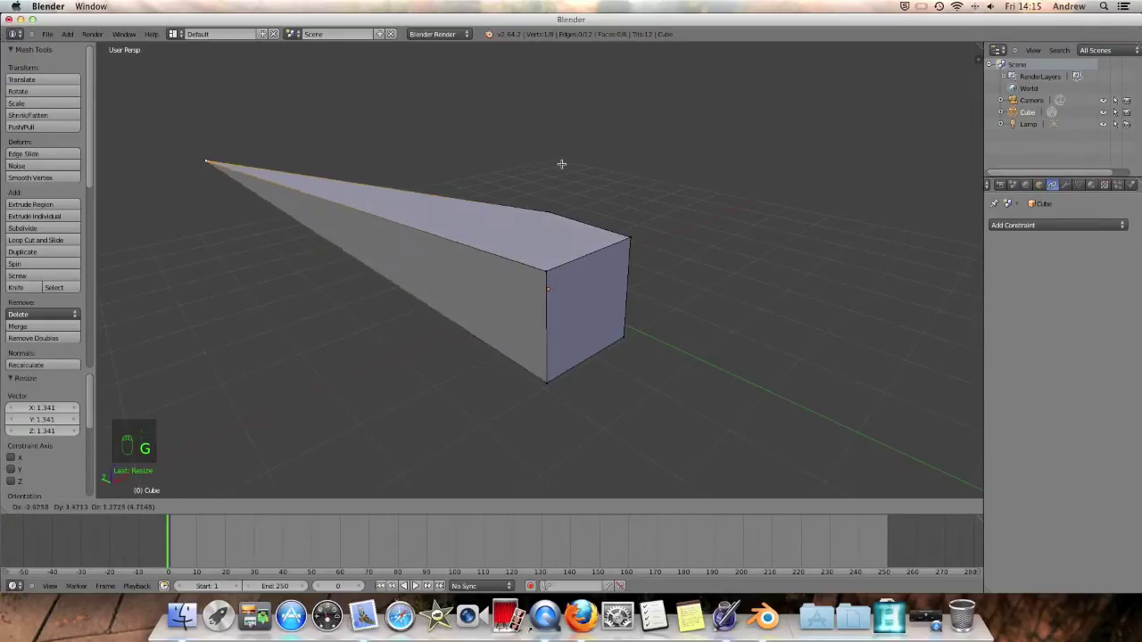
{"action": "left_click", "coordinate": [545, 89]}
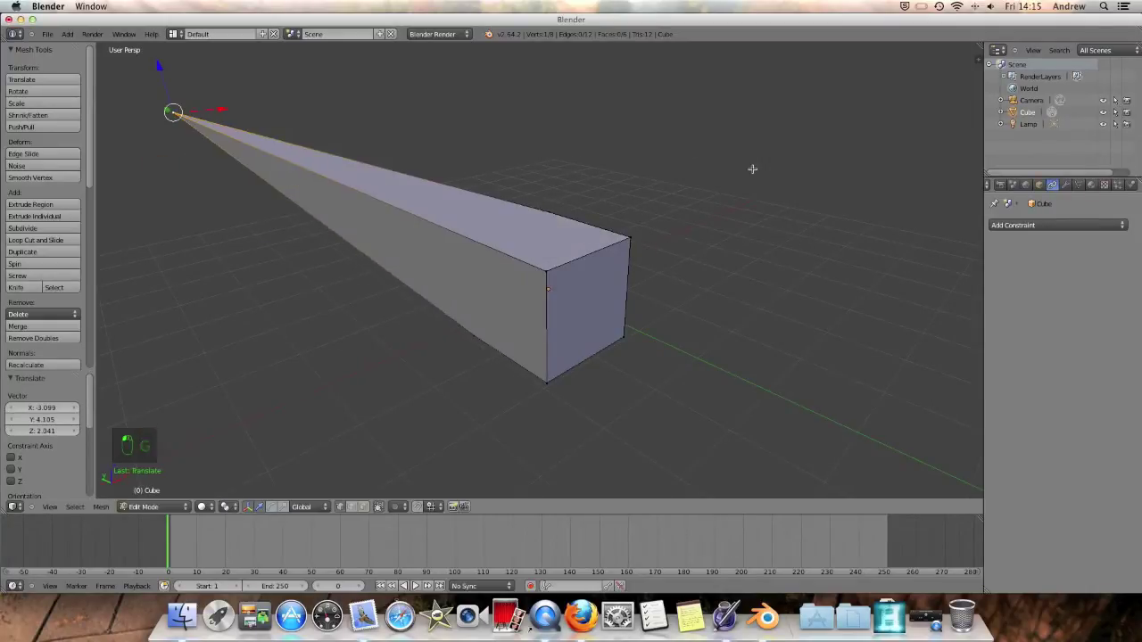
{"action": "middle_click_drag", "start_coordinate": [591, 208], "coordinate": [652, 372]}
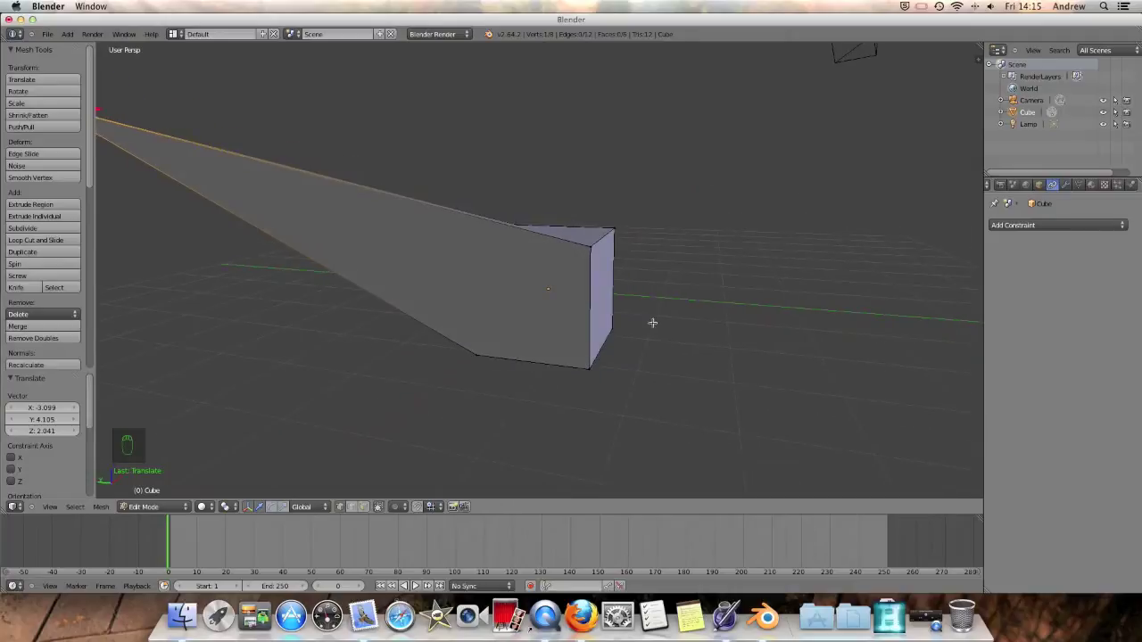
{"action": "scroll", "coordinate": [529, 291], "scroll_direction": "down", "scroll_amount": 4}
{"action": "middle_click_drag", "start_coordinate": [430, 256], "coordinate": [441, 283]}
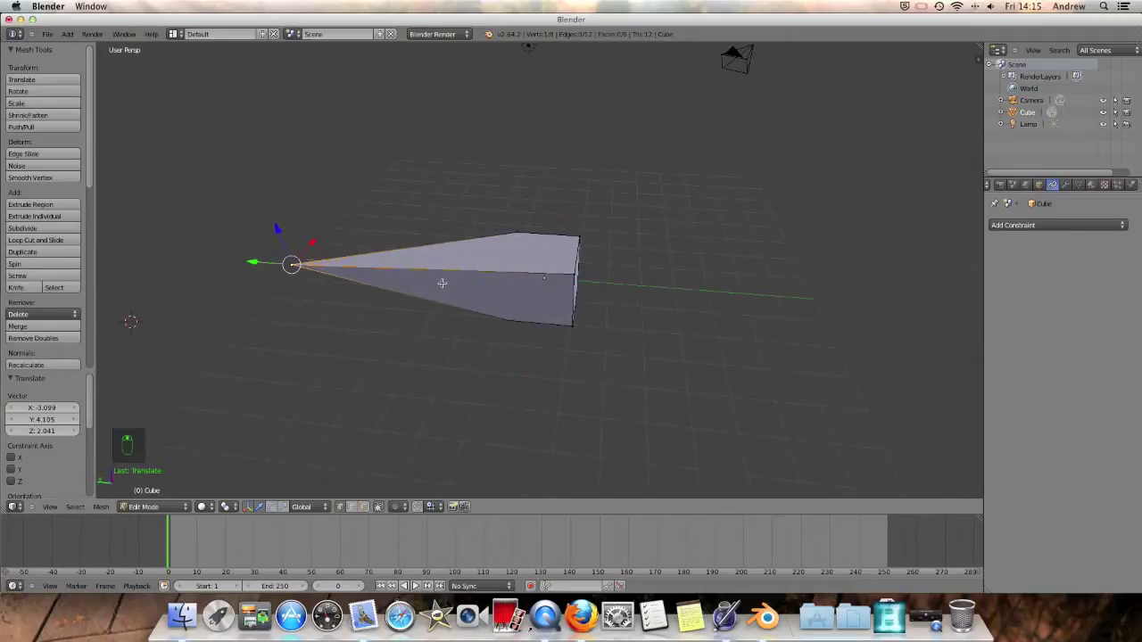
{"action": "key", "text": "super+z"}
- Add the adjacent top corner on the -X side to the selection and try moving both vertices about -6.67 X, 2.88 Y, 0.57 Z, undoing the move
{"action": "middle_click_drag", "start_coordinate": [595, 275], "coordinate": [520, 288]}
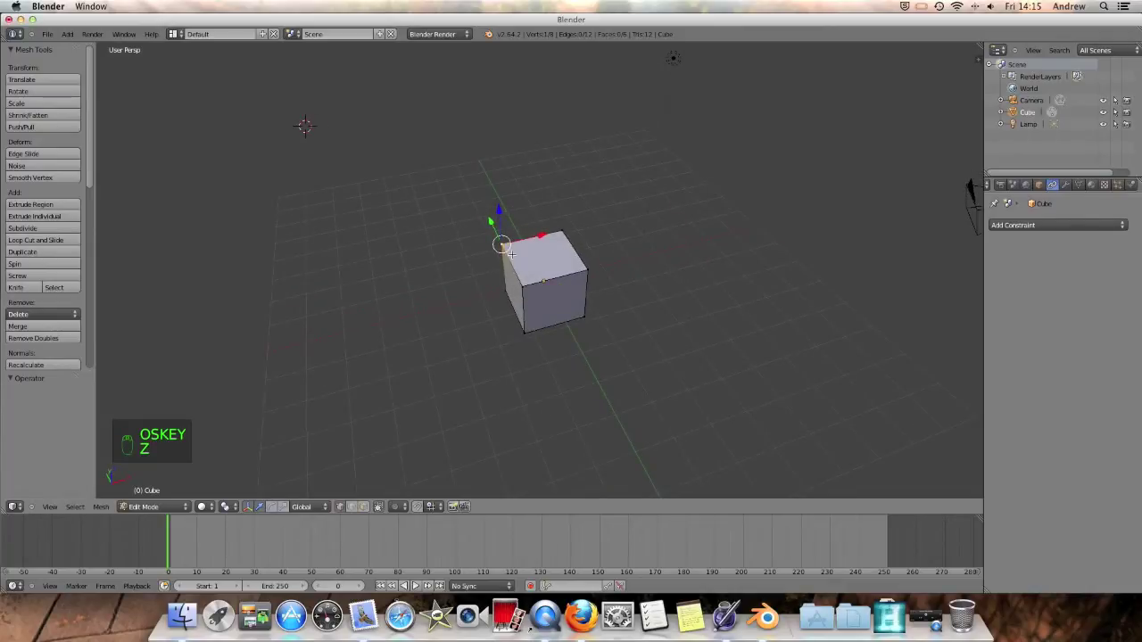
{"action": "right_click", "coordinate": [522, 289], "text": "shift"}
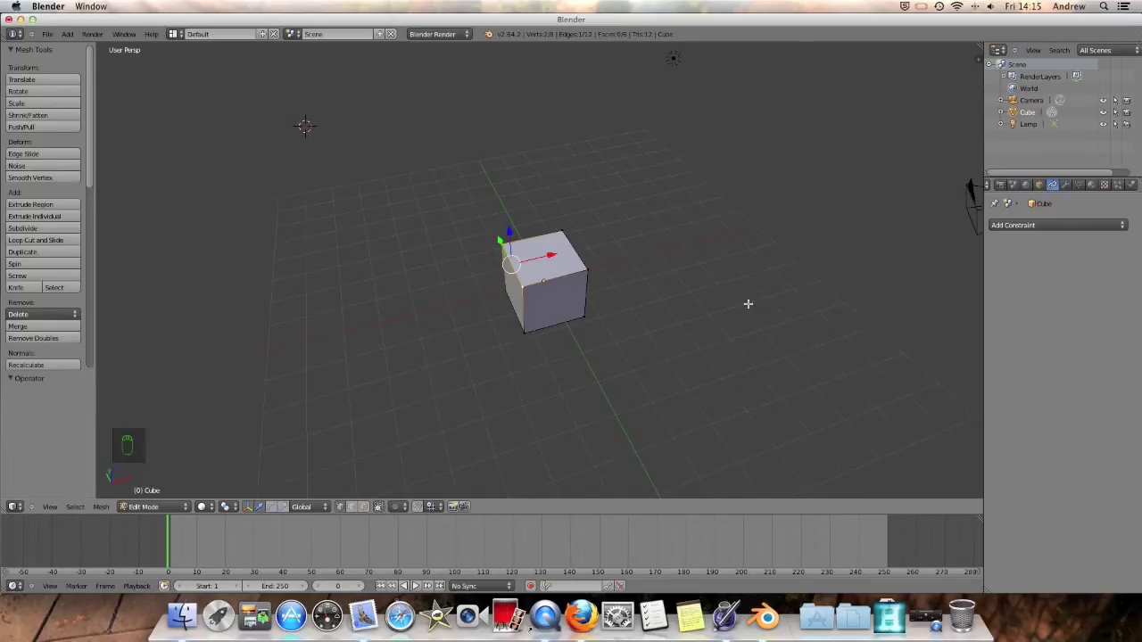
{"action": "key", "text": "g"}
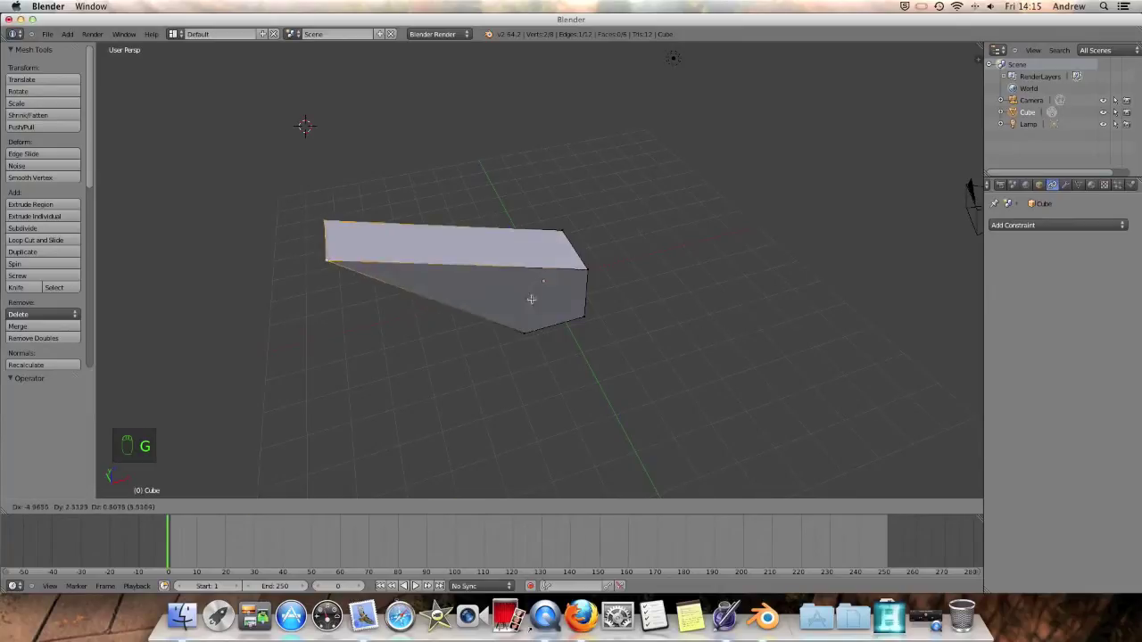
{"action": "left_click", "coordinate": [487, 303]}
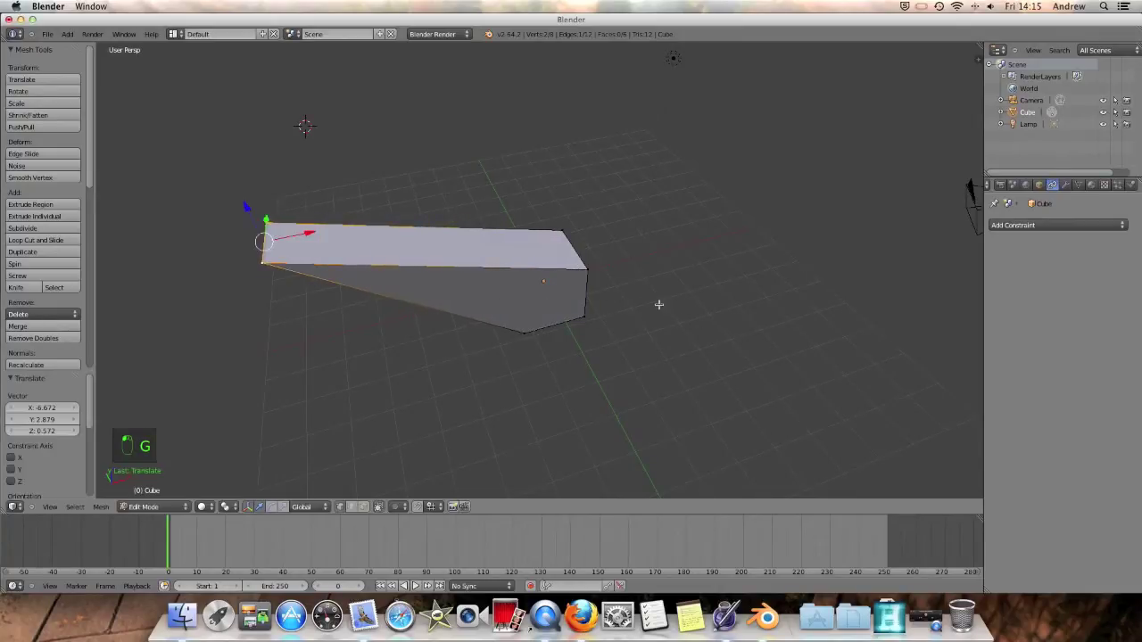
{"action": "key", "text": "super+z"}
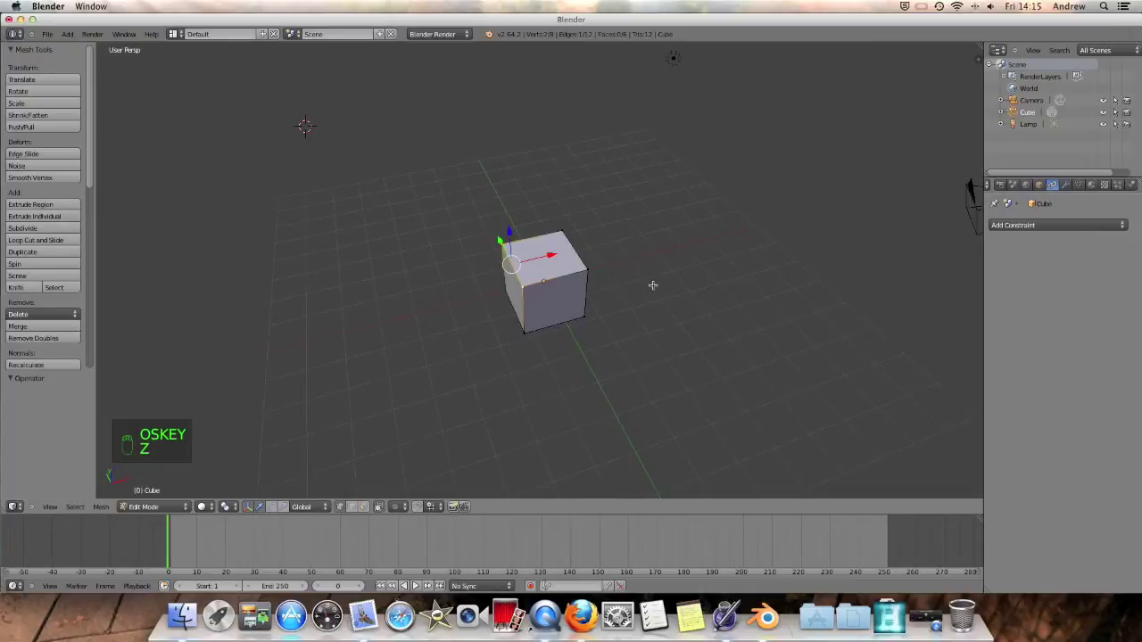
- Move the two selected vertices in the negative direction along the global X axis, and undo the move
{"action": "key", "text": "g"}
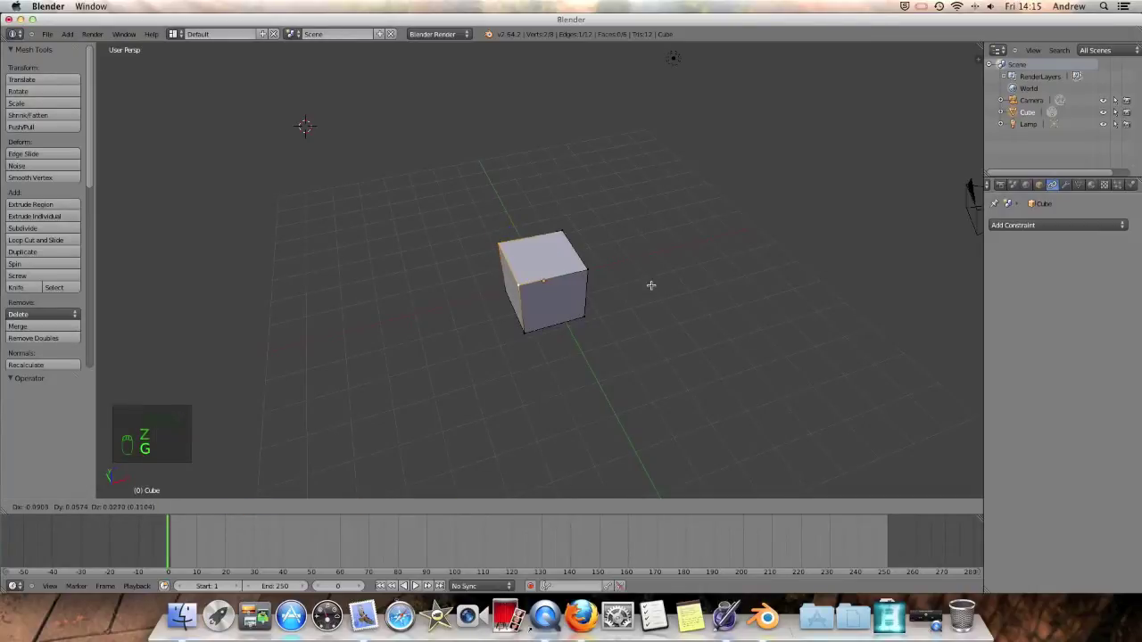
{"action": "key", "text": "x"}
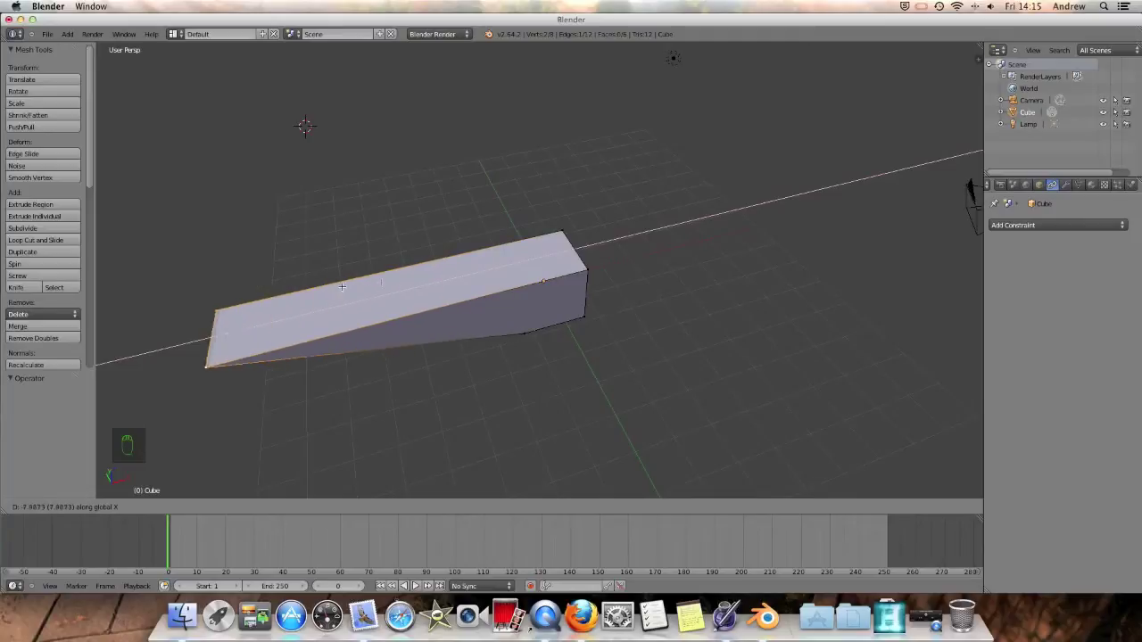
{"action": "left_click", "coordinate": [457, 260]}
{"action": "key", "text": "super+z"}
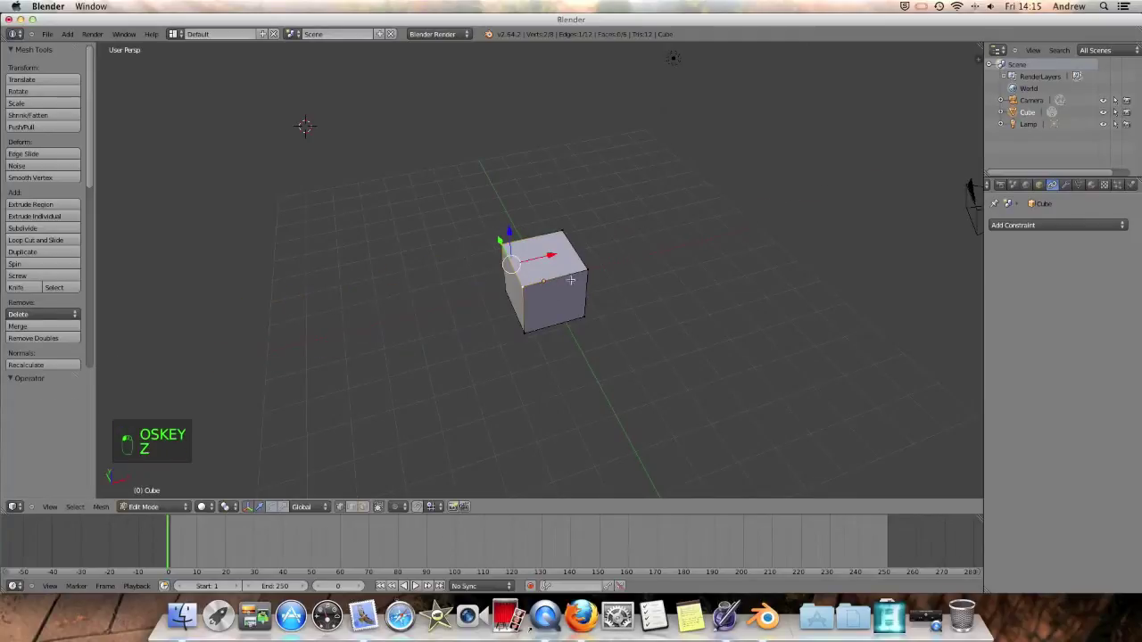
- Move the two selected vertices in the positive direction along the global Y axis, and undo the move
{"action": "key", "text": "g"}
{"action": "key", "text": "y"}
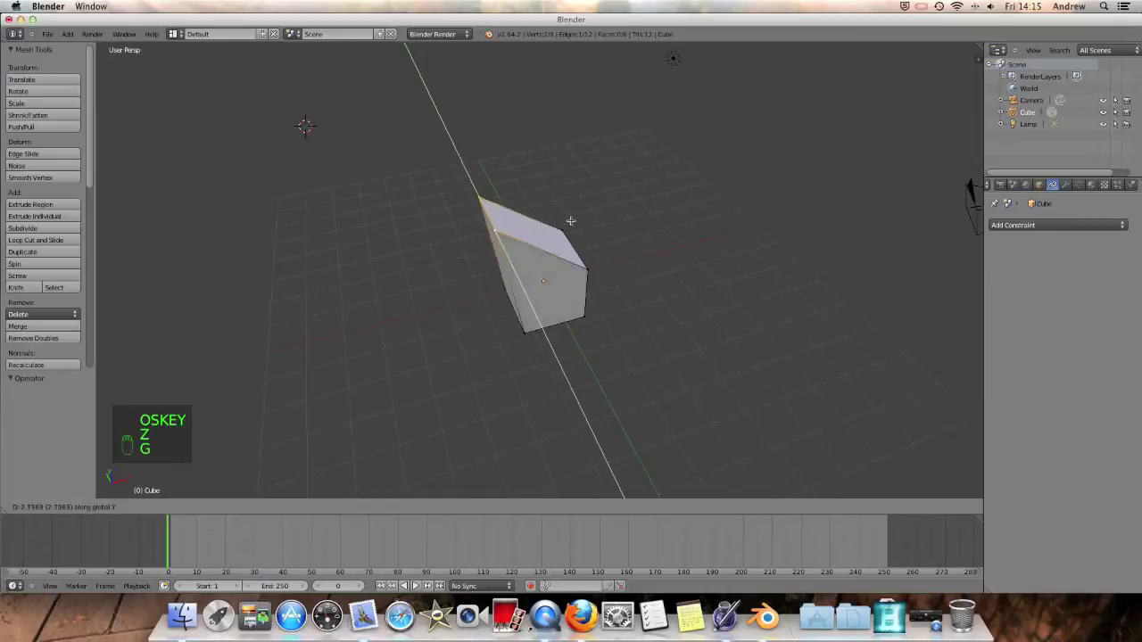
{"action": "left_click", "coordinate": [522, 171]}
{"action": "key", "text": "super+z"}
- Extend the vertex selection to the other two top corners and the lower corners of the cube's -Y face
{"action": "middle_click_drag", "start_coordinate": [615, 243], "coordinate": [573, 276]}
{"action": "right_click", "coordinate": [573, 276], "text": "shift"}
{"action": "right_click", "coordinate": [575, 242], "text": "shift"}
{"action": "right_click", "coordinate": [537, 325], "text": "shift"}
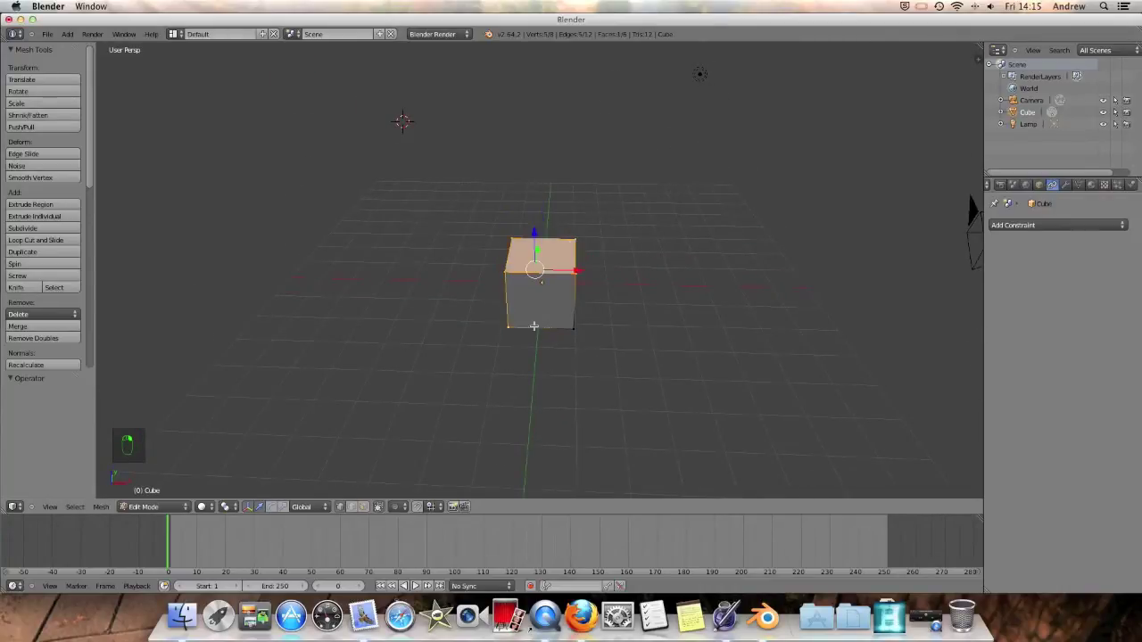
{"action": "right_click", "coordinate": [575, 330], "text": "shift"}
- Reduce the selection to one top edge and add the other two top corners to select the whole top face
{"action": "middle_click_drag", "start_coordinate": [604, 322], "coordinate": [627, 323]}
{"action": "middle_click_drag", "start_coordinate": [575, 252], "coordinate": [602, 258]}
{"action": "right_click", "coordinate": [558, 234], "text": "shift"}
{"action": "scroll", "coordinate": [596, 259], "scroll_direction": "up", "scroll_amount": 4}
{"action": "middle_click_drag", "start_coordinate": [529, 266], "coordinate": [579, 258]}
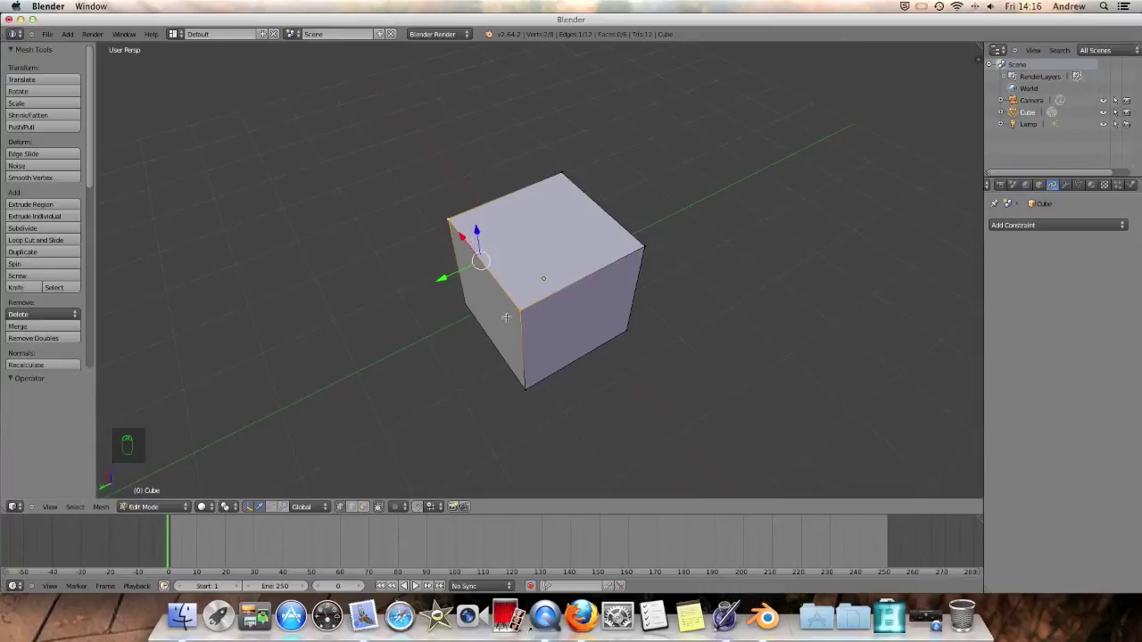
{"action": "right_click", "coordinate": [559, 175], "text": "shift"}
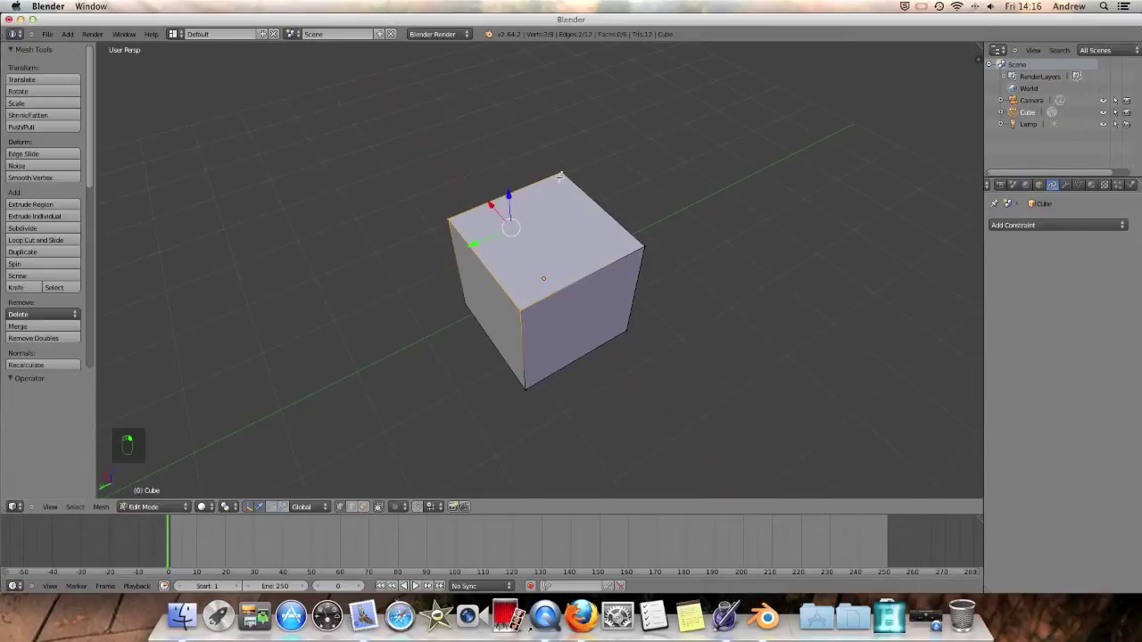
{"action": "right_click", "coordinate": [640, 248], "text": "shift"}
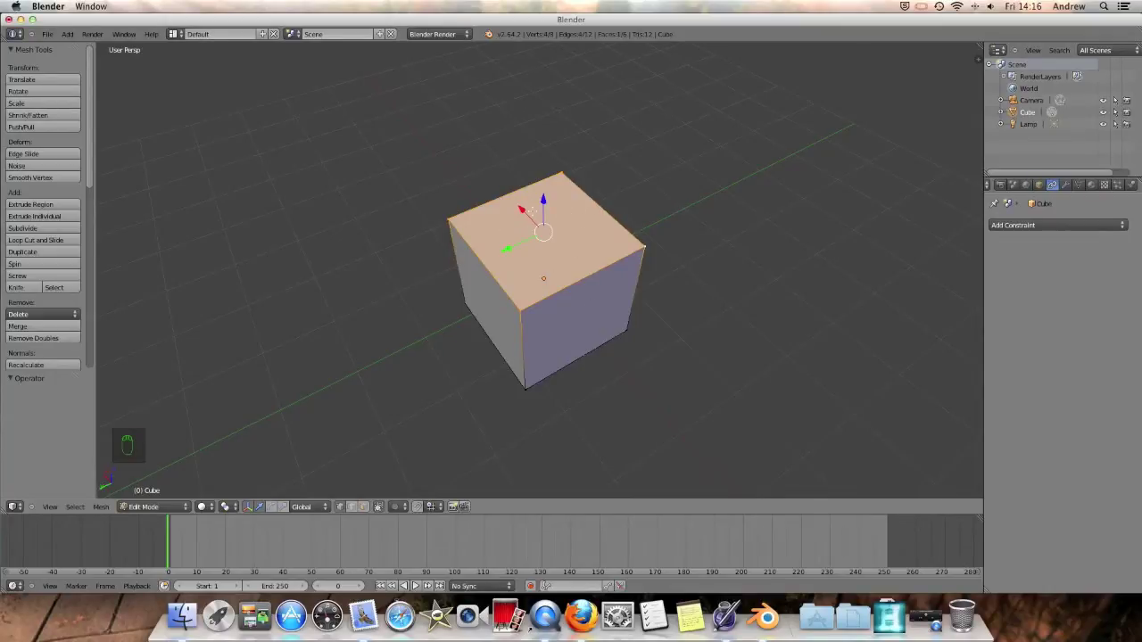
- Restart the selection from a single top corner and add the other three top vertices one by one
{"action": "right_click", "coordinate": [458, 219]}
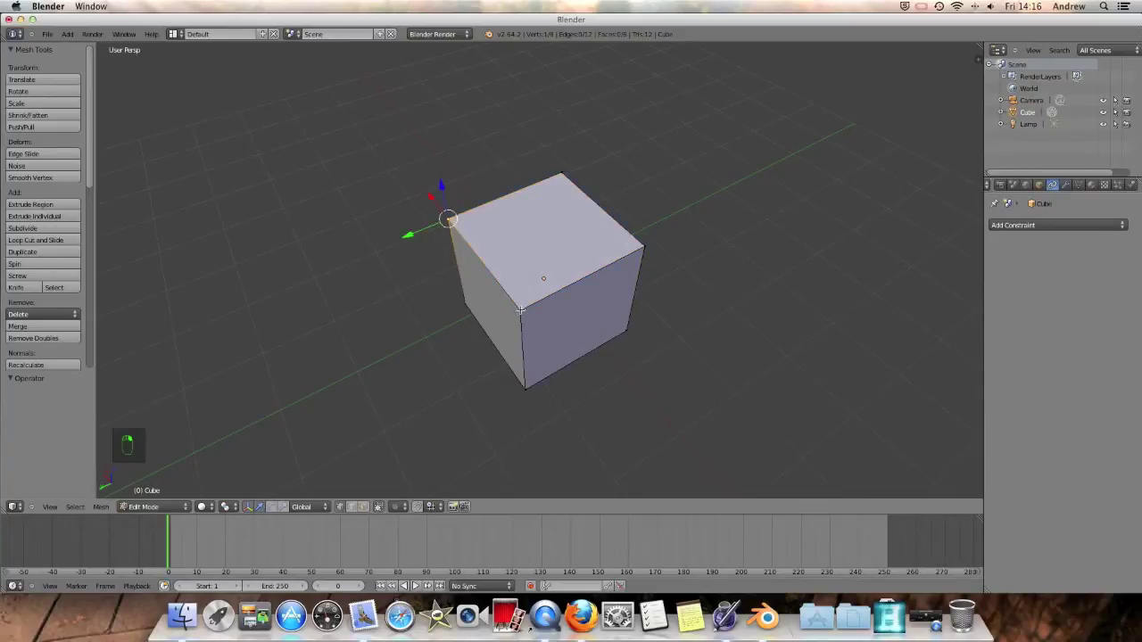
{"action": "right_click", "coordinate": [520, 310], "text": "shift"}
{"action": "right_click", "coordinate": [629, 239], "text": "shift"}
{"action": "right_click", "coordinate": [581, 178], "text": "shift"}
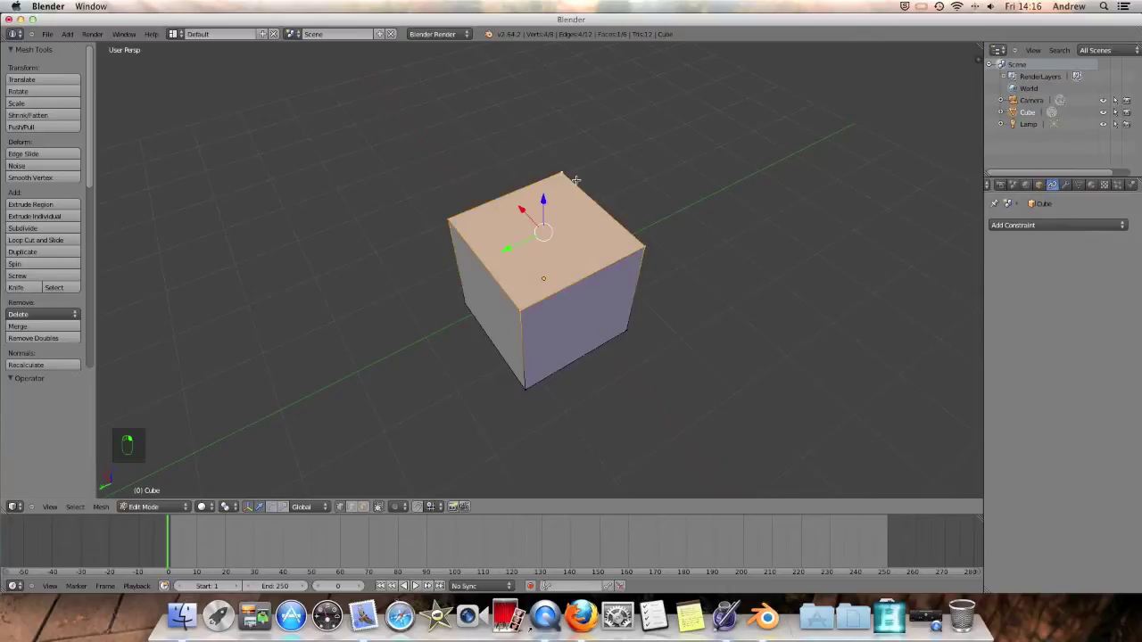
- Switch to face selection mode and select two of the cube's side faces, one at a time
{"action": "left_click", "coordinate": [364, 508]}
{"action": "key", "text": "a"}
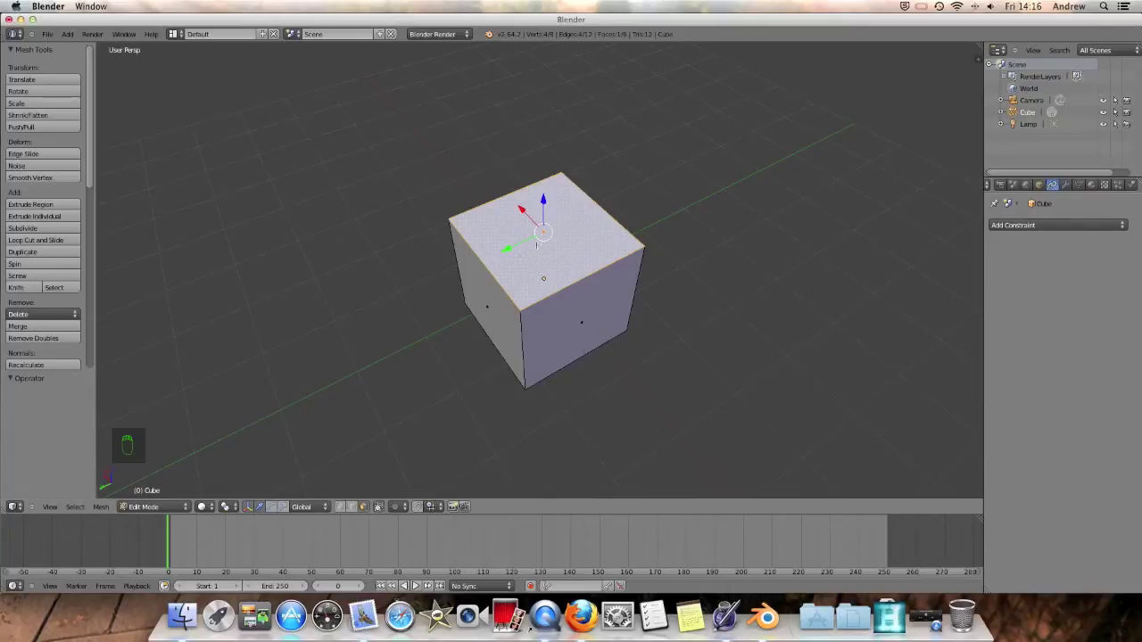
{"action": "right_click", "coordinate": [493, 302]}
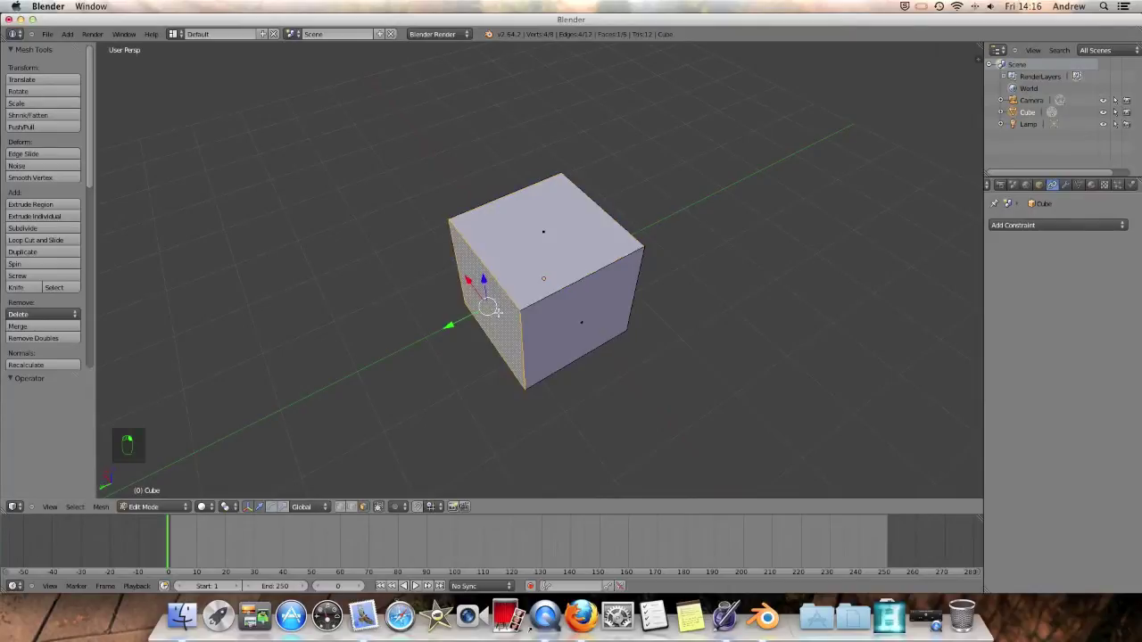
{"action": "right_click", "coordinate": [573, 316]}
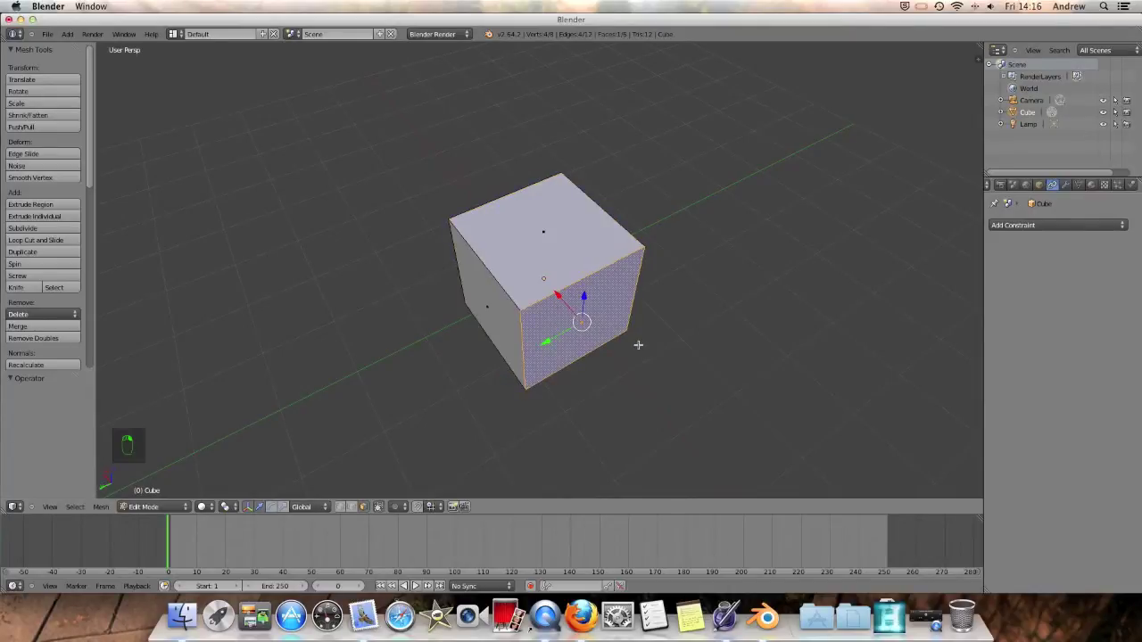
- Add the cube's remaining faces to the selection until all six are selected
{"action": "middle_click_drag", "start_coordinate": [632, 339], "coordinate": [422, 237]}
{"action": "right_click", "coordinate": [495, 283], "text": "shift"}
{"action": "right_click", "coordinate": [584, 293], "text": "shift"}
{"action": "middle_click_drag", "start_coordinate": [547, 357], "coordinate": [816, 412]}
{"action": "right_click", "coordinate": [547, 321], "text": "shift"}
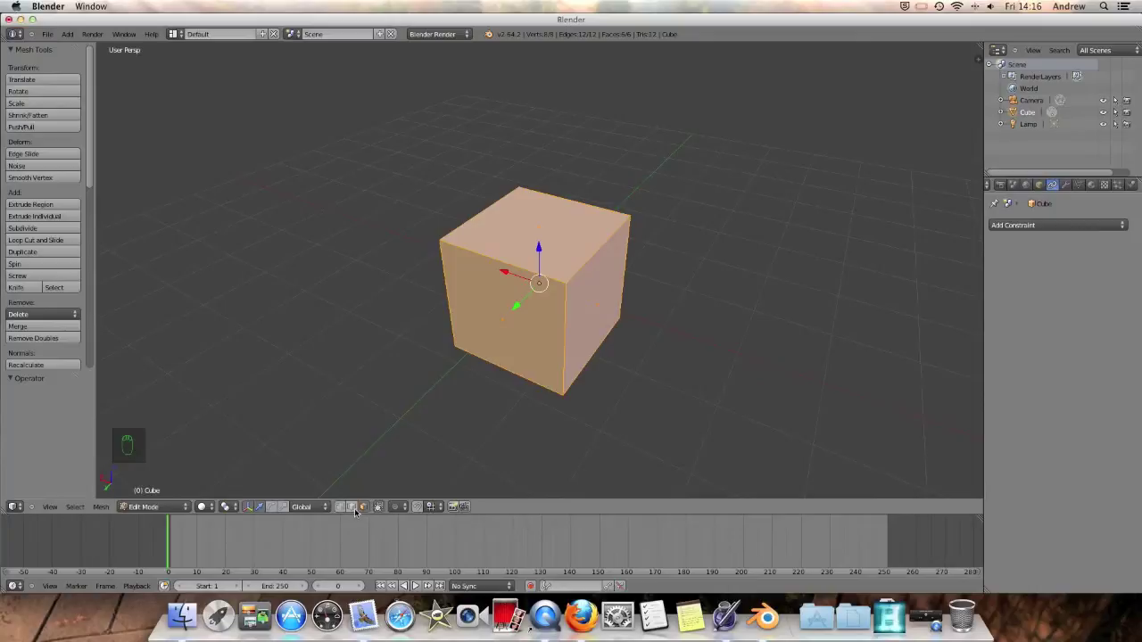
- Select two opposite top edges in edge selection mode, and switch back to vertex selection mode
{"action": "right_click", "coordinate": [490, 259]}
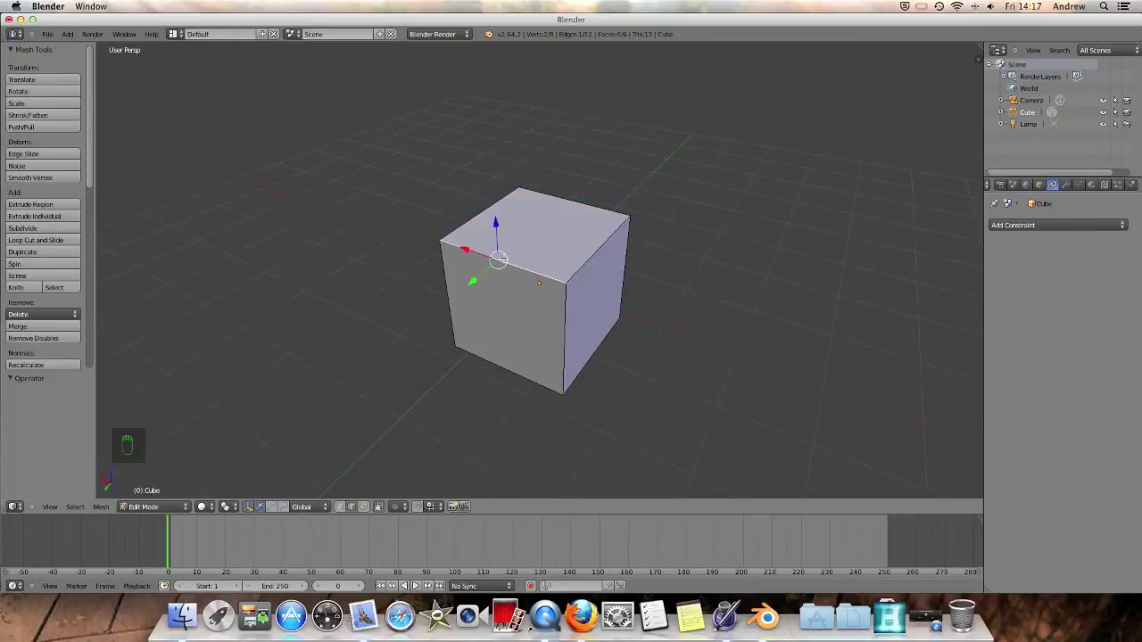
{"action": "middle_click_drag", "start_coordinate": [655, 271], "coordinate": [655, 312]}
{"action": "right_click", "coordinate": [606, 255], "text": "shift"}
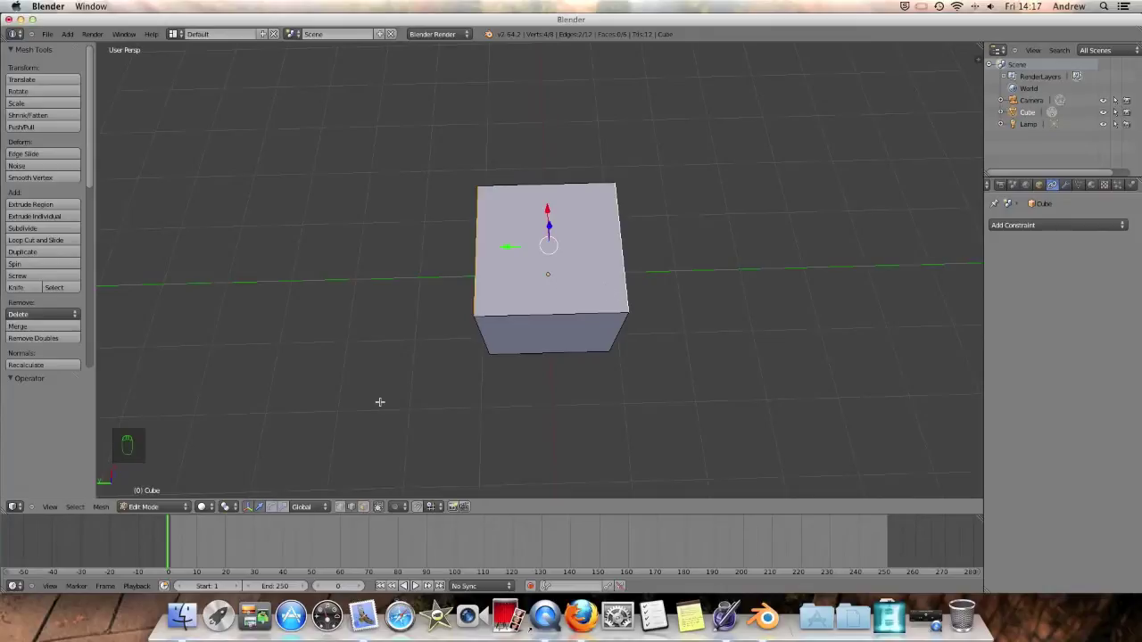
{"action": "left_click", "coordinate": [350, 506]}
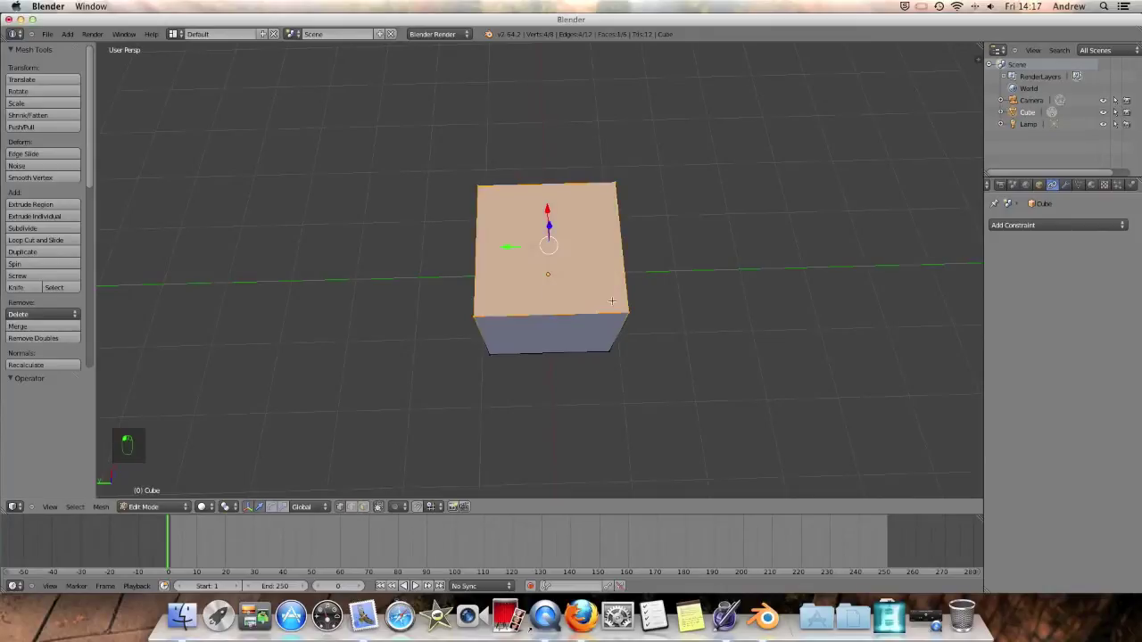
{"action": "middle_click_drag", "start_coordinate": [658, 329], "coordinate": [500, 293]}
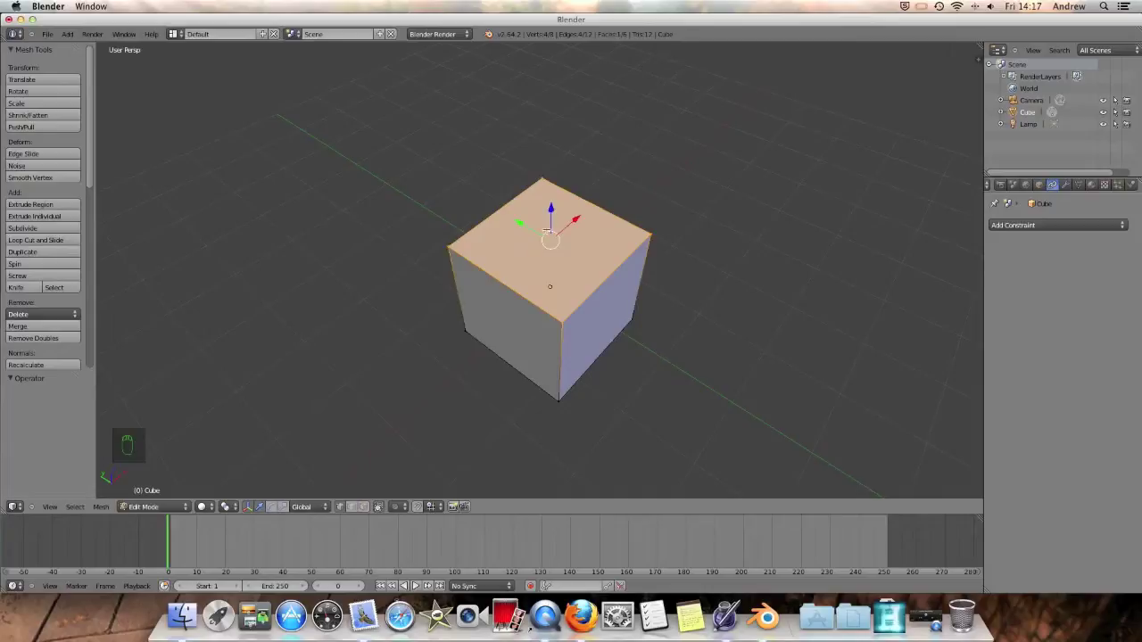
- Select individual edges of the cube's top face one at a time in edge selection mode
{"action": "right_click", "coordinate": [561, 316]}
{"action": "right_click", "coordinate": [531, 296]}
{"action": "right_click", "coordinate": [509, 195]}
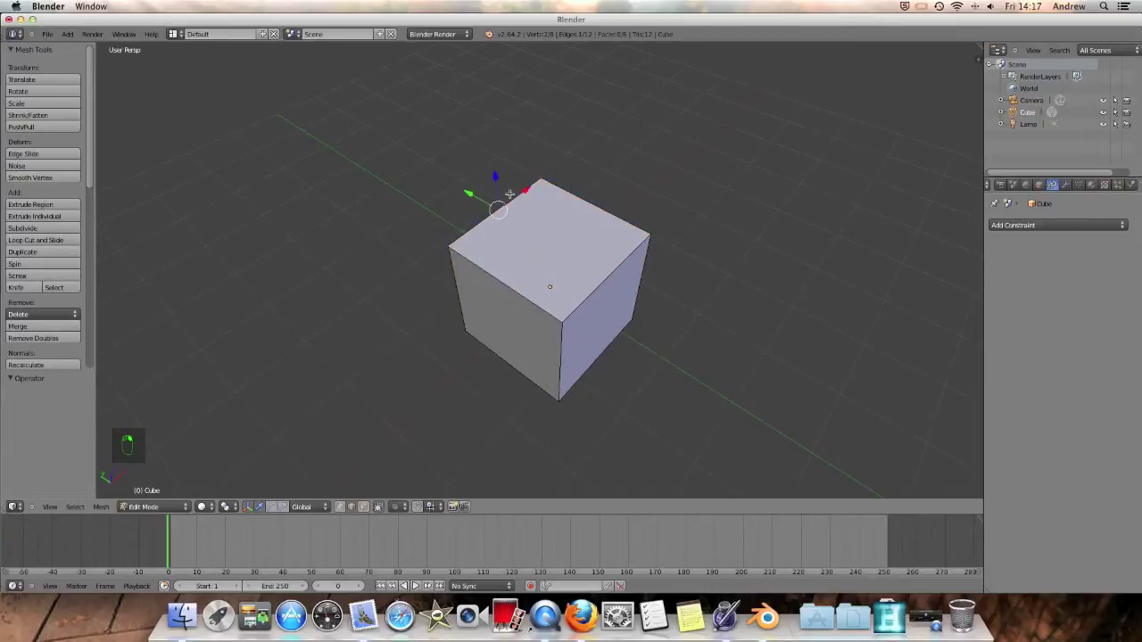
{"action": "right_click", "coordinate": [560, 195]}
{"action": "right_click", "coordinate": [487, 273]}
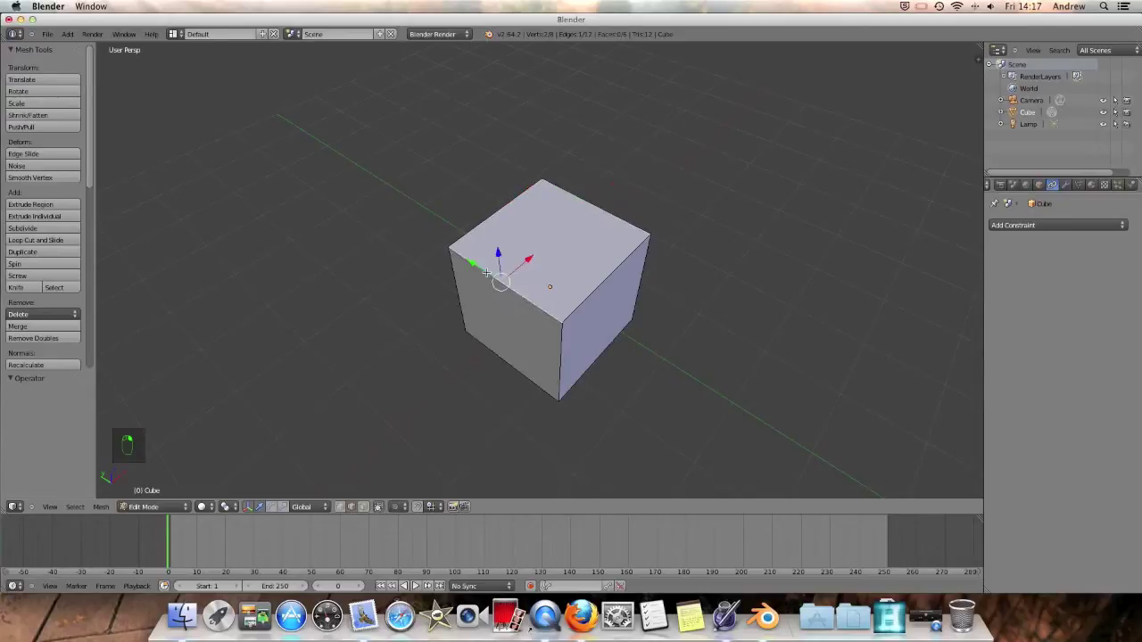
{"action": "middle_click_drag", "start_coordinate": [544, 268], "coordinate": [665, 250]}
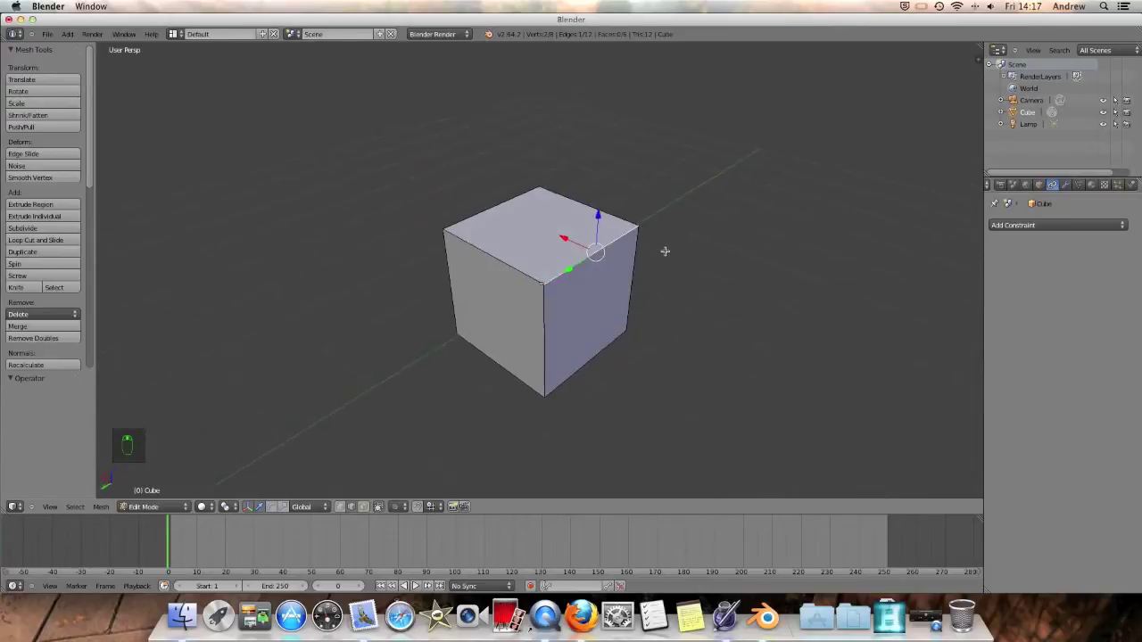
{"action": "middle_click_drag", "start_coordinate": [433, 362], "coordinate": [520, 323]}
- Clear the selection and box-select the whole cube, repeating the box selection once
{"action": "key", "text": "a"}
{"action": "middle_click_drag", "start_coordinate": [665, 312], "coordinate": [638, 325]}
{"action": "key", "text": "b"}
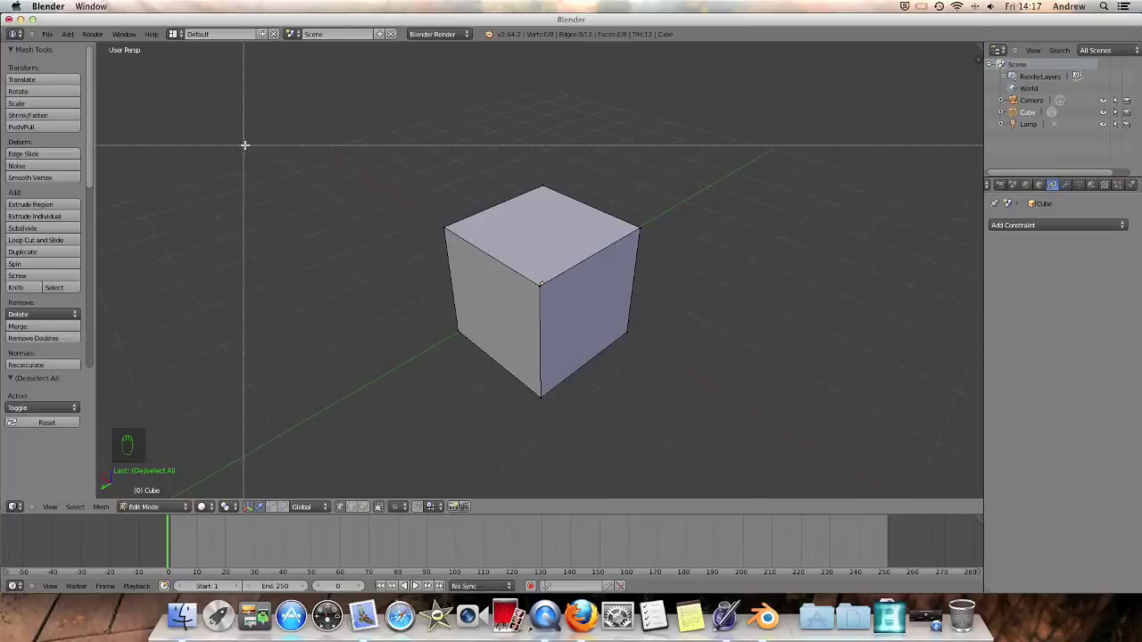
{"action": "left_click_drag", "start_coordinate": [292, 131], "coordinate": [736, 393]}
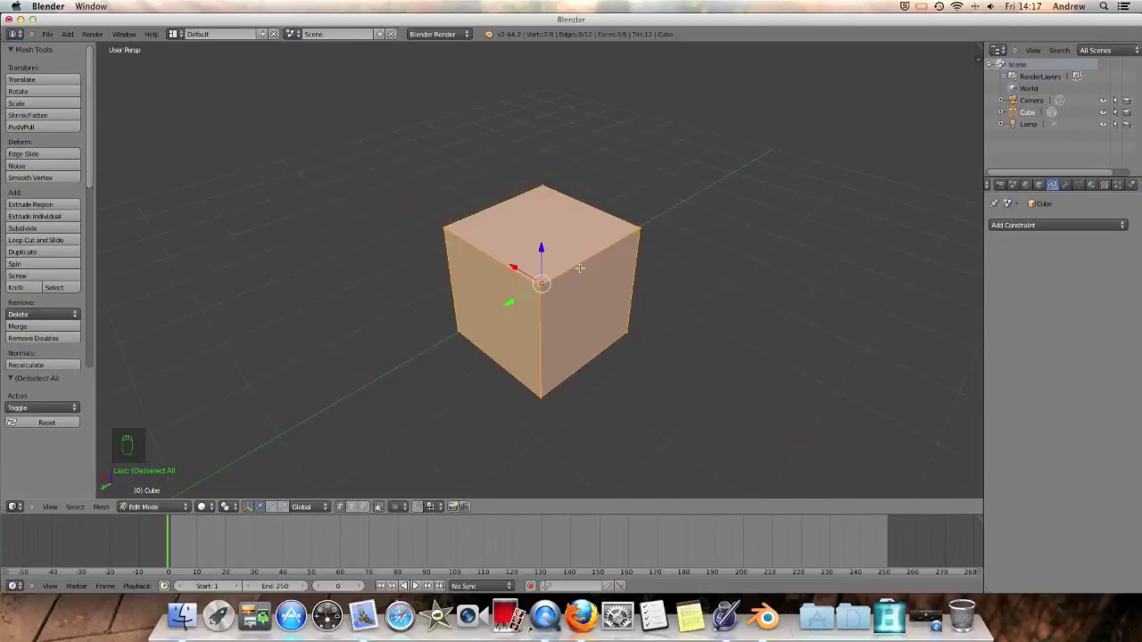
{"action": "key", "text": "b"}
{"action": "left_click_drag", "start_coordinate": [351, 102], "coordinate": [782, 434]}
- Remove one top corner vertex from the selection and add it back
{"action": "scroll", "coordinate": [704, 271], "scroll_direction": "down", "scroll_amount": 3}
{"action": "middle_click_drag", "start_coordinate": [704, 271], "coordinate": [641, 246]}
{"action": "middle_click_drag", "start_coordinate": [644, 330], "coordinate": [681, 275]}
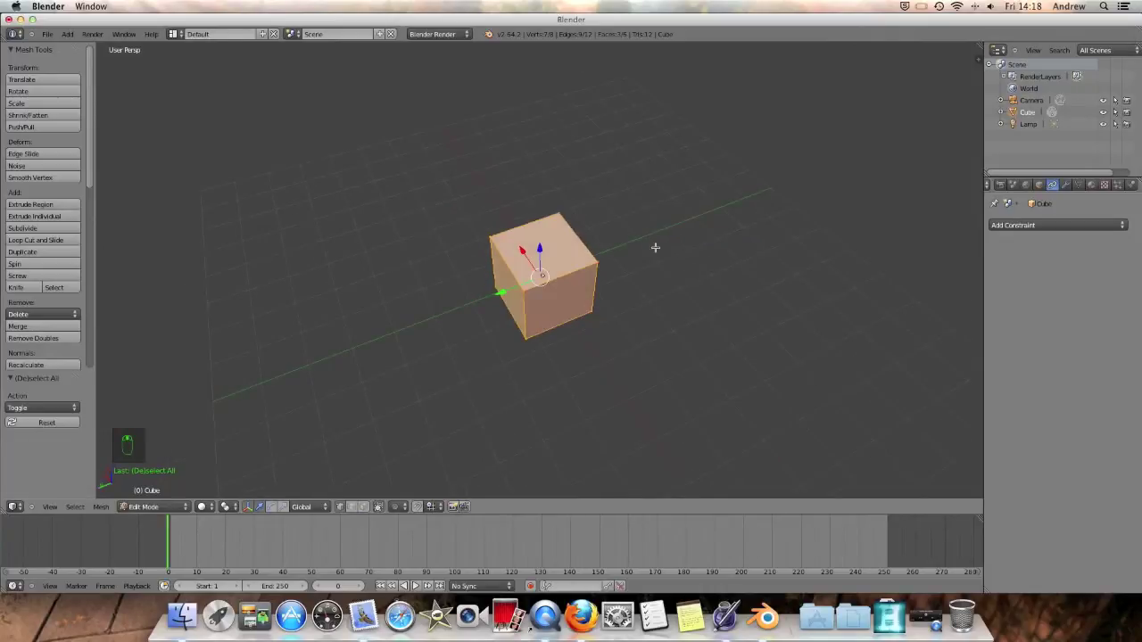
{"action": "mouse_move", "coordinate": [658, 304]}
{"action": "middle_mouse_down"}
{"action": "mouse_move", "coordinate": [634, 235]}
{"action": "mouse_move", "coordinate": [650, 285]}
{"action": "middle_mouse_up"}
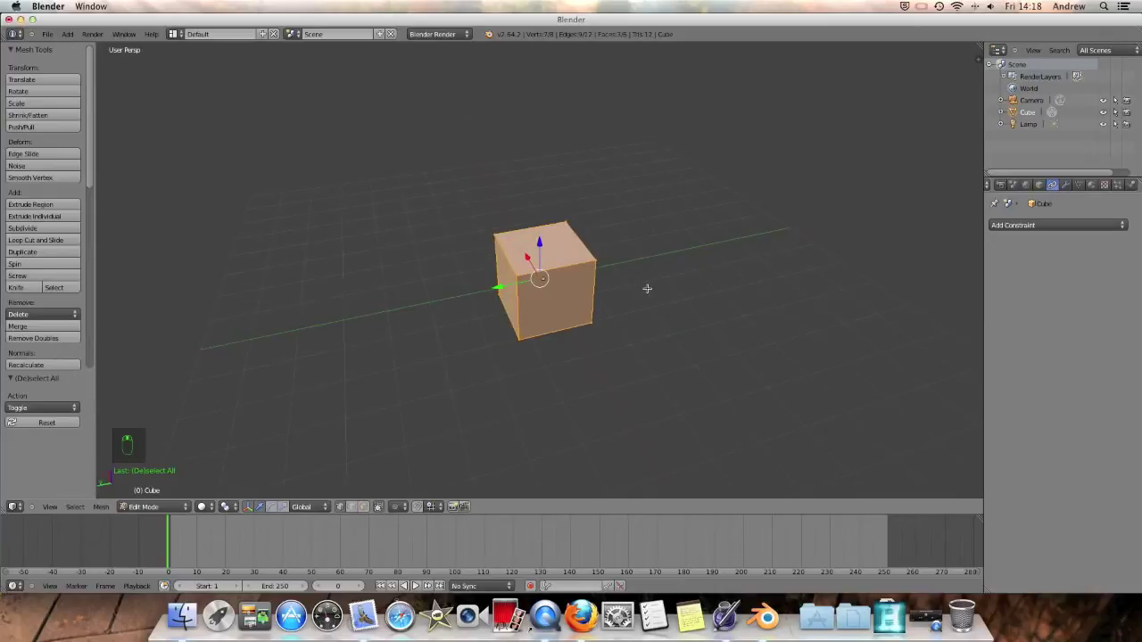
{"action": "right_click", "coordinate": [595, 261], "text": "shift"}
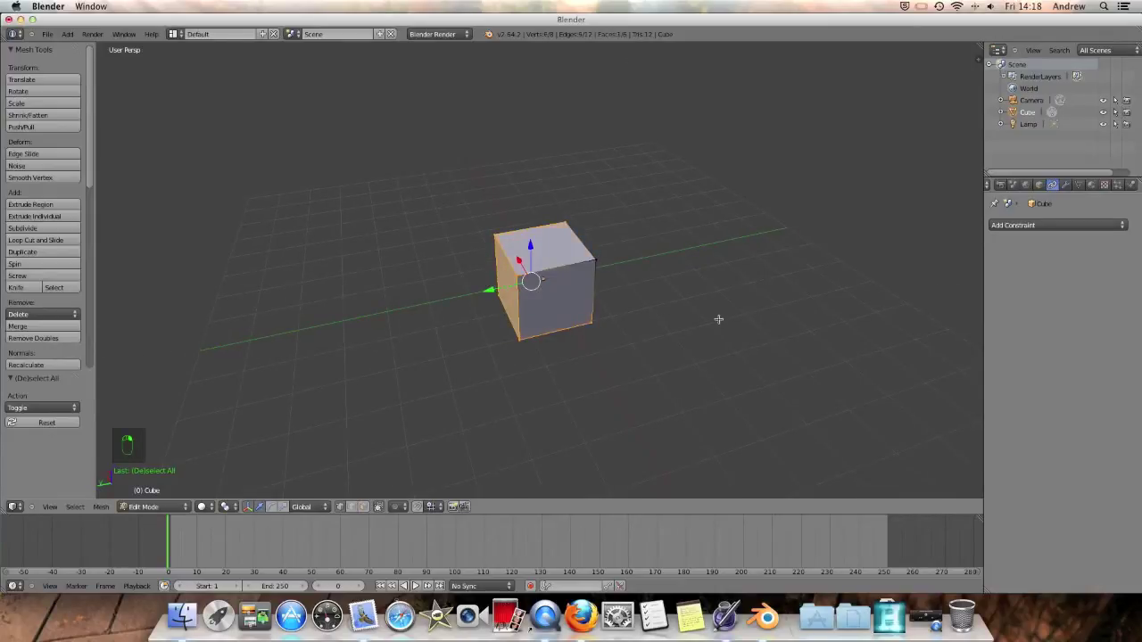
{"action": "right_click", "coordinate": [596, 260], "text": "shift"}
{"action": "middle_click_drag", "start_coordinate": [691, 276], "coordinate": [586, 210]}
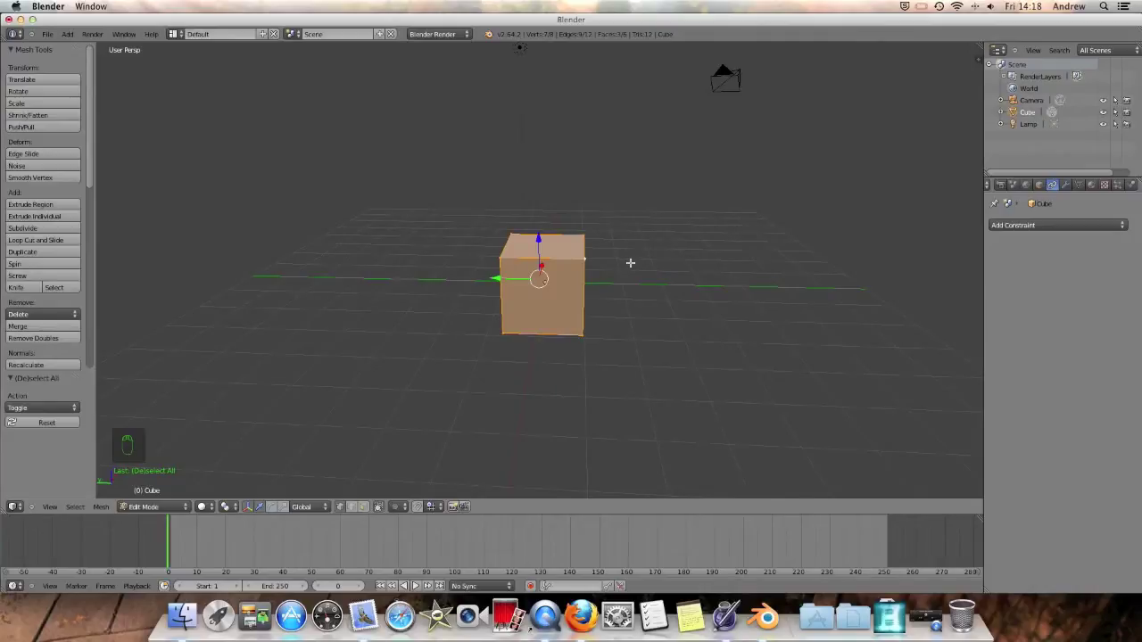
- Box-deselect the vertices on one side of the cube, and clear the remaining selection
{"action": "key", "text": "b"}
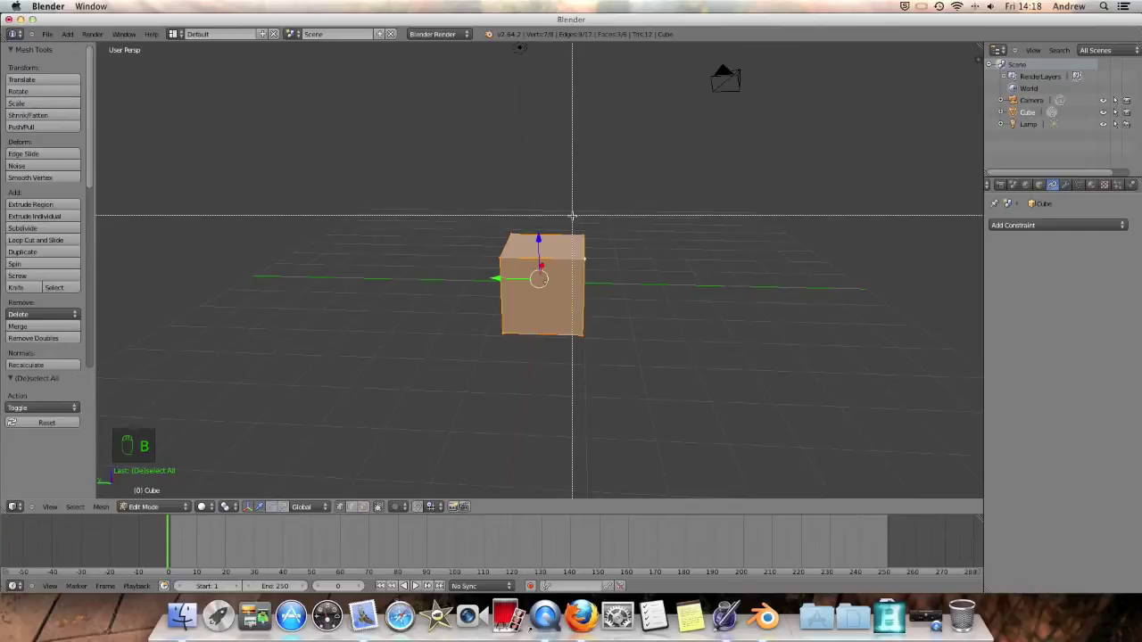
{"action": "left_click_drag", "start_coordinate": [537, 190], "coordinate": [605, 286]}
{"action": "middle_click_drag", "start_coordinate": [606, 286], "coordinate": [629, 377]}
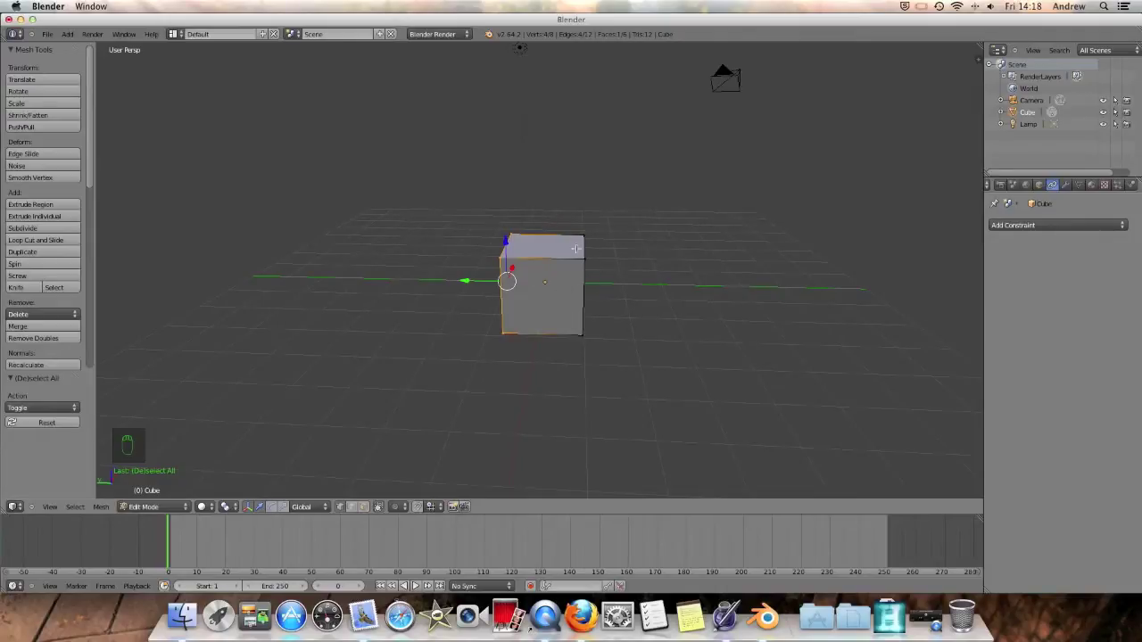
{"action": "middle_click_drag", "start_coordinate": [596, 255], "coordinate": [722, 248]}
{"action": "key", "text": "a"}
{"action": "middle_click_drag", "start_coordinate": [720, 277], "coordinate": [569, 226]}
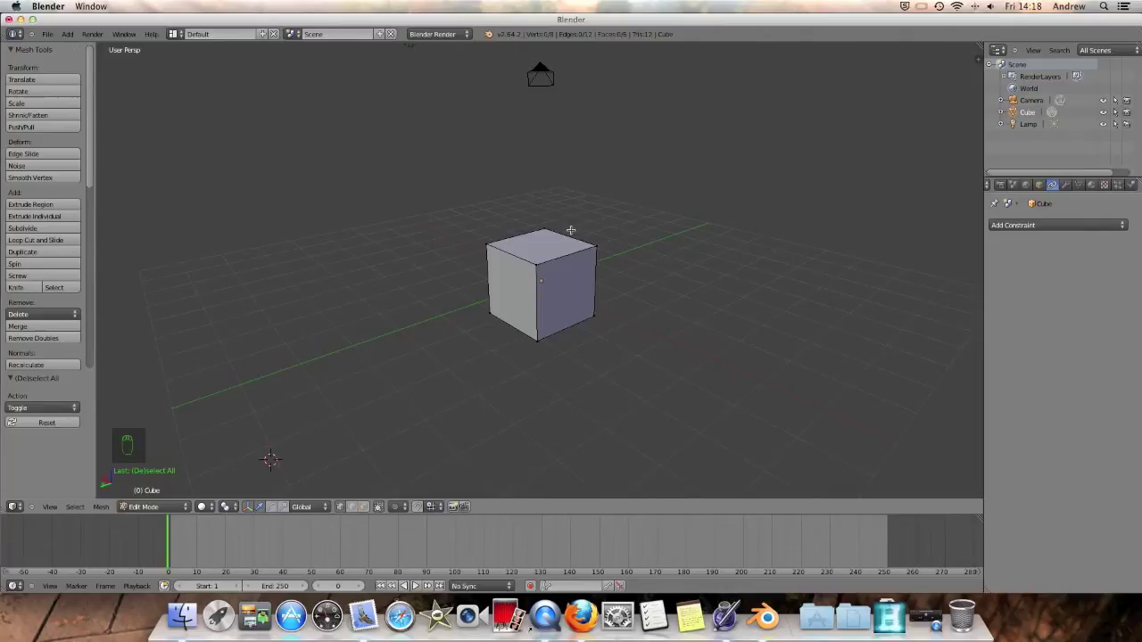
- Circle-select the four top vertices with an enlarged circle, and add the nearest bottom corner with a smaller circle
{"action": "key", "text": "c"}
{"action": "scroll", "coordinate": [540, 234], "scroll_direction": "down", "scroll_amount": 5}
{"action": "scroll", "coordinate": [539, 245], "scroll_direction": "down", "scroll_amount": 3}
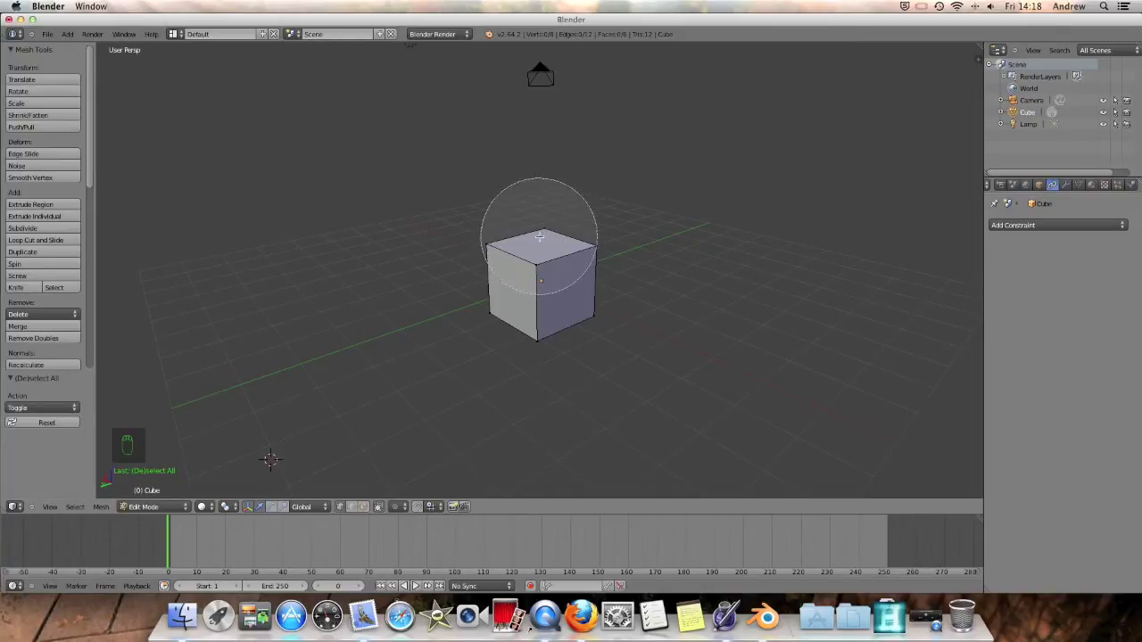
{"action": "left_click", "coordinate": [544, 236]}
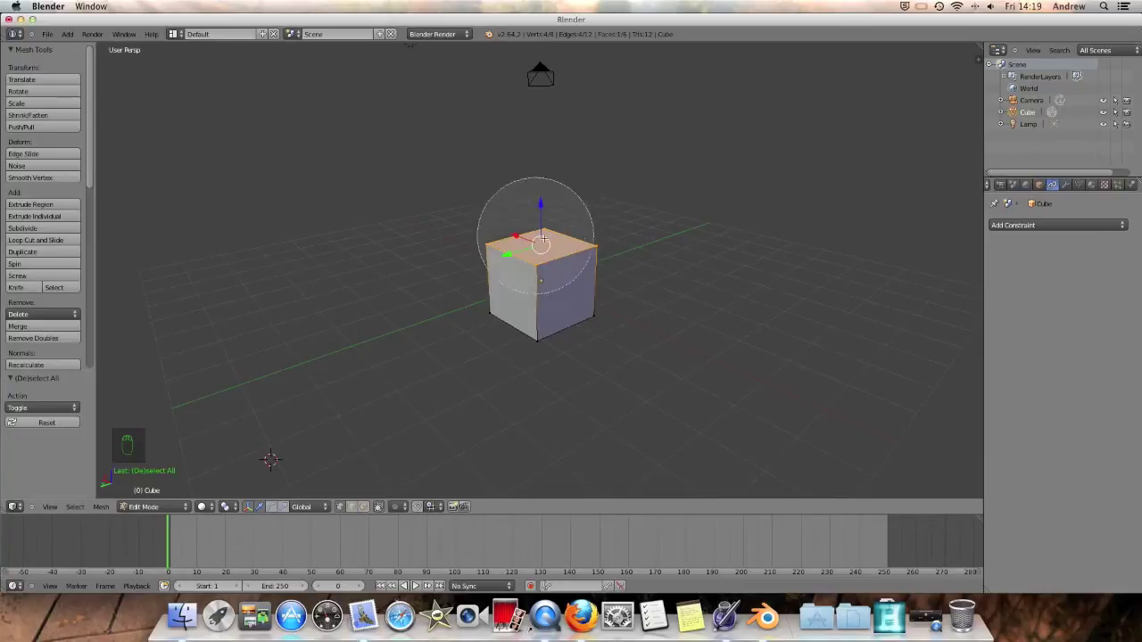
{"action": "scroll", "coordinate": [541, 269], "scroll_direction": "up", "scroll_amount": 8}
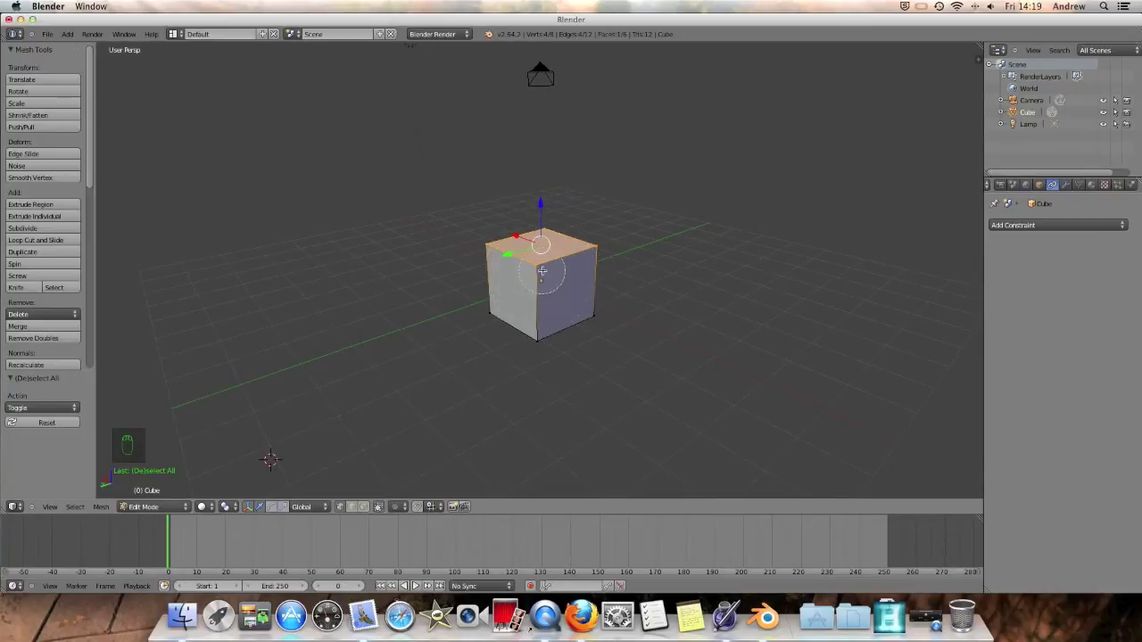
{"action": "left_click", "coordinate": [538, 337]}
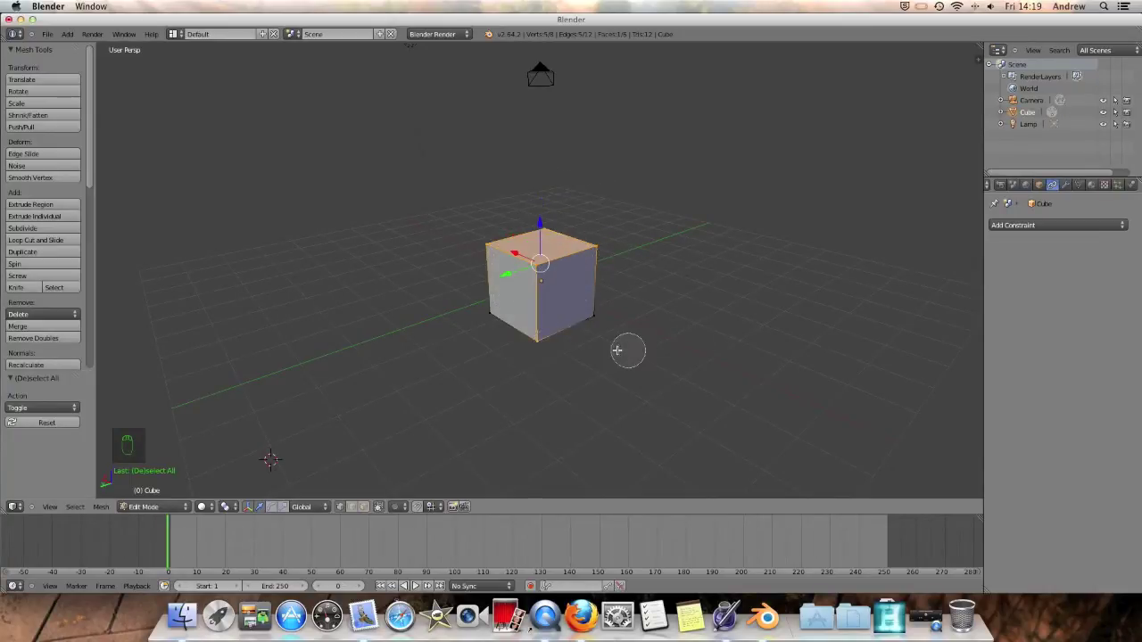
- Add the neighbouring bottom corner with a larger circle, and circle-deselect the bottom corners and two of the top vertices
{"action": "scroll", "coordinate": [579, 356], "scroll_direction": "down", "scroll_amount": 8}
{"action": "scroll", "coordinate": [580, 355], "scroll_direction": "up", "scroll_amount": 2}
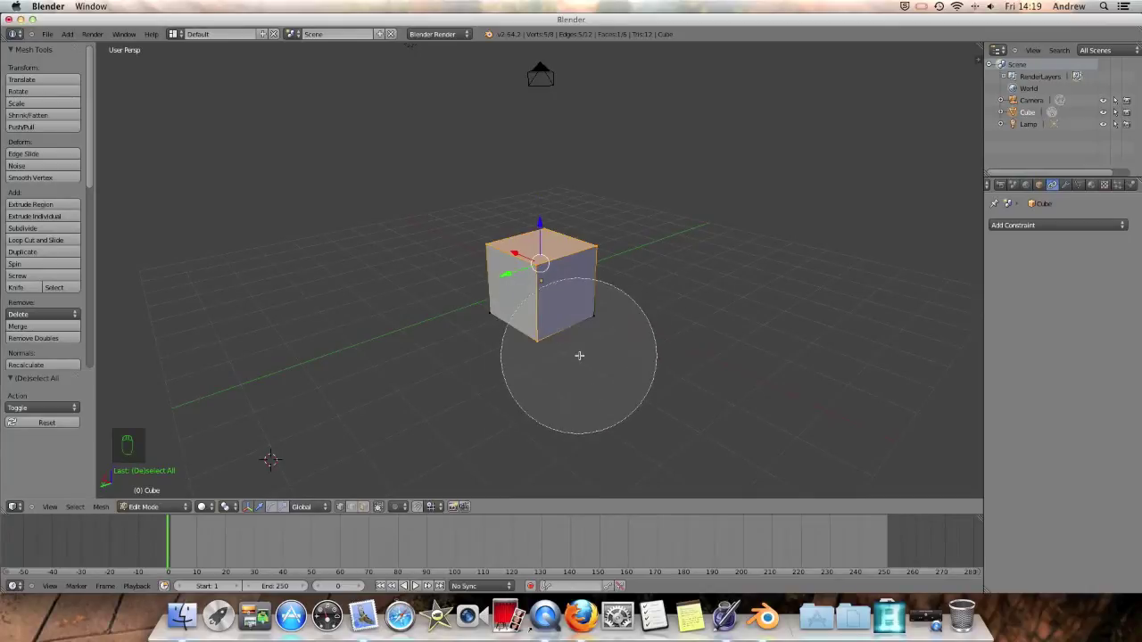
{"action": "left_click", "coordinate": [582, 362]}
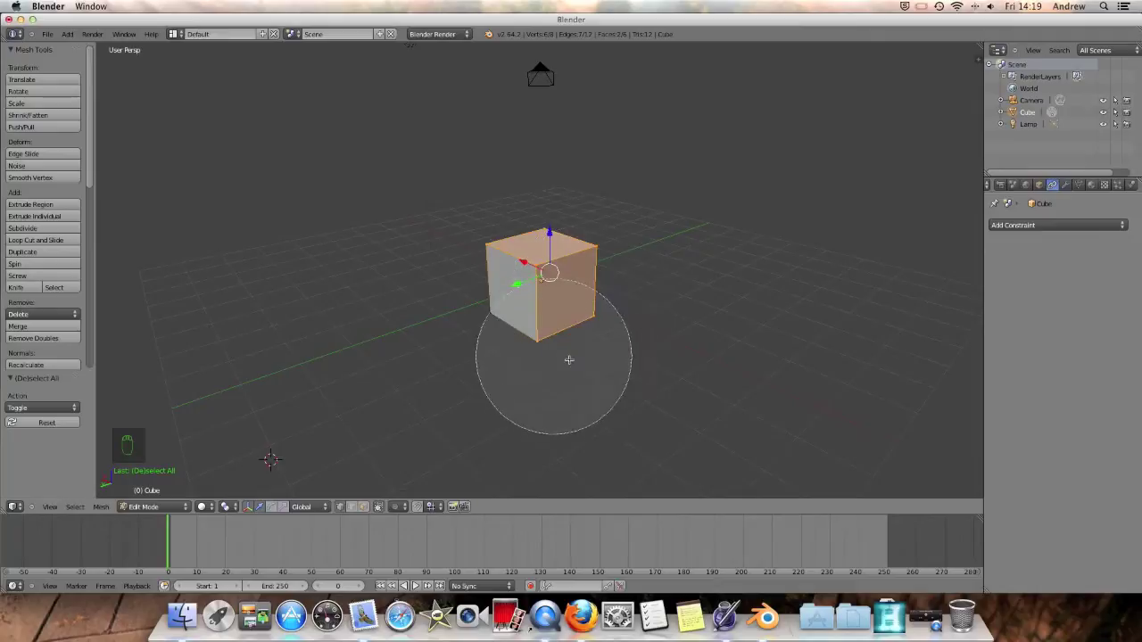
{"action": "middle_click_drag", "start_coordinate": [568, 360], "coordinate": [601, 360]}
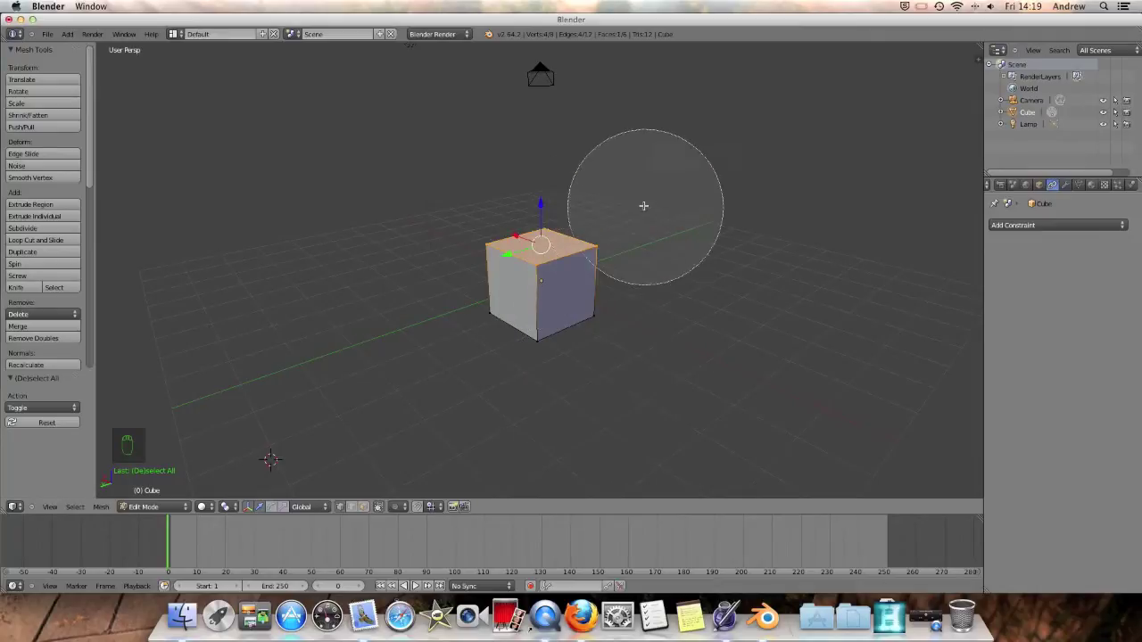
{"action": "middle_click_drag", "start_coordinate": [642, 204], "coordinate": [617, 204]}
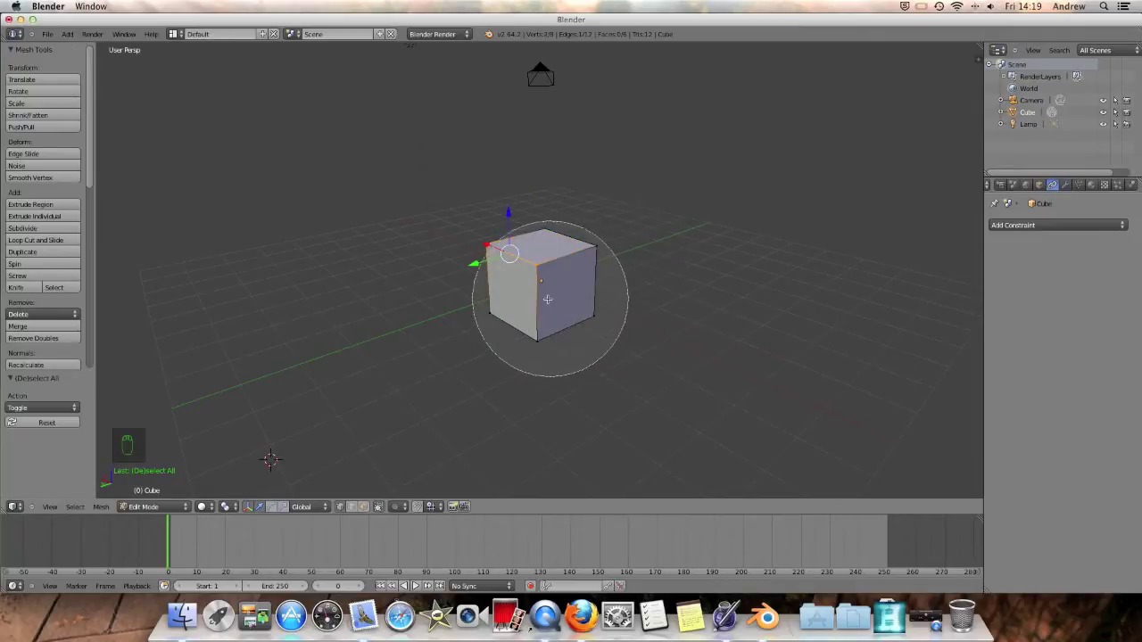
- Add two bottom corners back with circle select, leave the tool and clear the whole selection
{"action": "left_click", "coordinate": [586, 309]}
{"action": "left_click", "coordinate": [547, 337]}
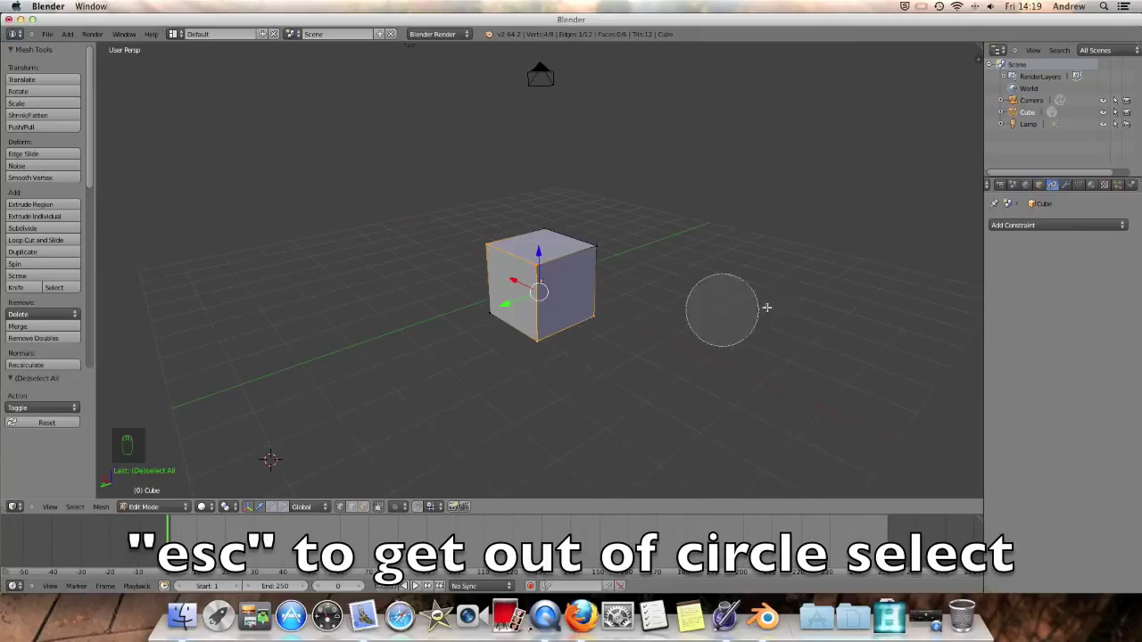
{"action": "key", "text": "Escape"}
{"action": "middle_click_drag", "start_coordinate": [642, 237], "coordinate": [693, 255]}
{"action": "key", "text": "a"}
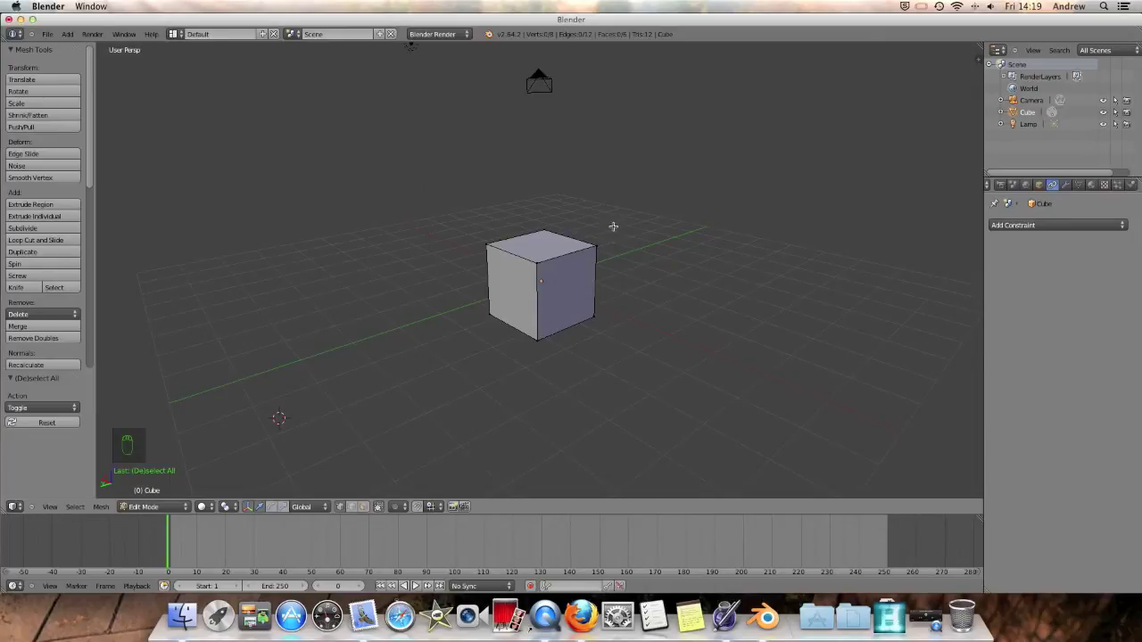
- Lasso-select the vertices of the top face and one adjoining side face, and undo the selection
{"action": "mouse_move", "coordinate": [554, 198]}
{"action": "left_mouse_down", "text": "ctrl"}
{"action": "mouse_move", "coordinate": [520, 200]}
{"action": "mouse_move", "coordinate": [472, 239]}
{"action": "mouse_move", "coordinate": [504, 277]}
{"action": "mouse_move", "coordinate": [521, 340]}
{"action": "mouse_move", "coordinate": [606, 351]}
{"action": "mouse_move", "coordinate": [624, 298]}
{"action": "mouse_move", "coordinate": [590, 223]}
{"action": "mouse_move", "coordinate": [559, 200]}
{"action": "left_mouse_up", "text": "ctrl"}
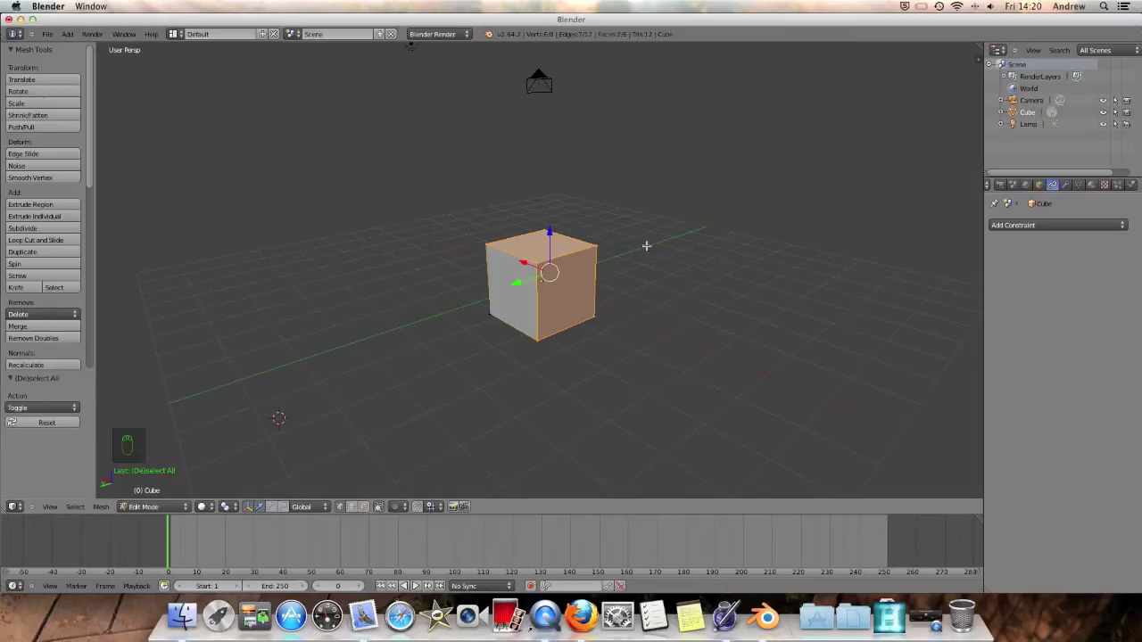
{"action": "key", "text": "super+z"}
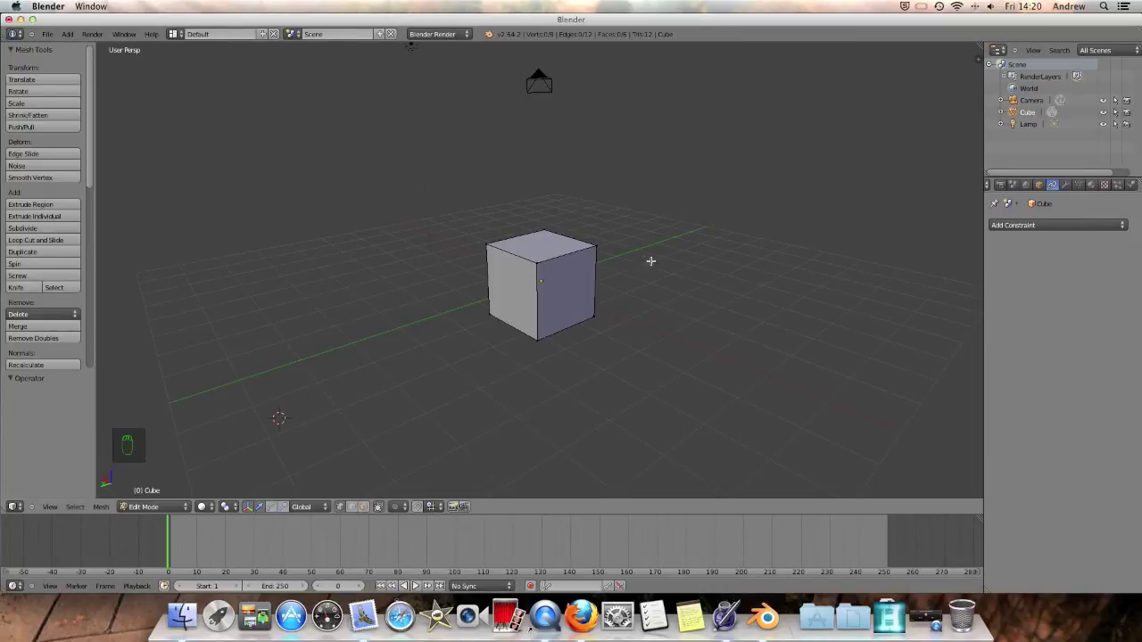
- Delete the nearest top corner vertex with the Vertices option, inspect the open cube and undo the deletion
{"action": "right_click", "coordinate": [540, 262]}
{"action": "key", "text": "x"}
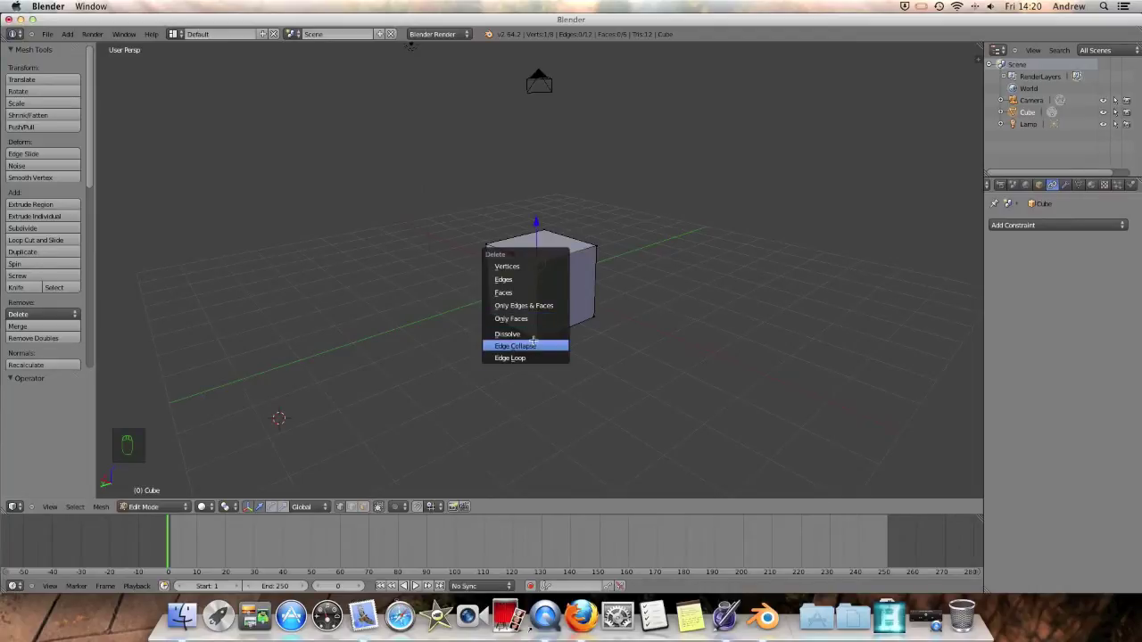
{"action": "left_click", "coordinate": [525, 267]}
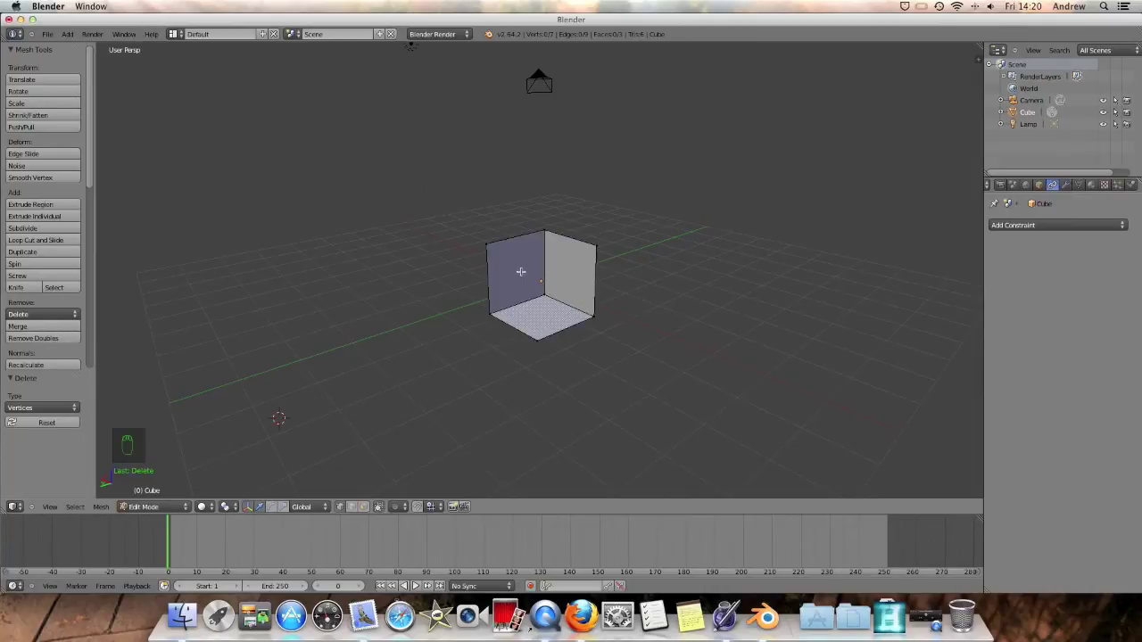
{"action": "middle_click_drag", "start_coordinate": [621, 291], "coordinate": [554, 260]}
{"action": "key", "text": "super+z"}
{"action": "middle_click_drag", "start_coordinate": [594, 306], "coordinate": [545, 277]}
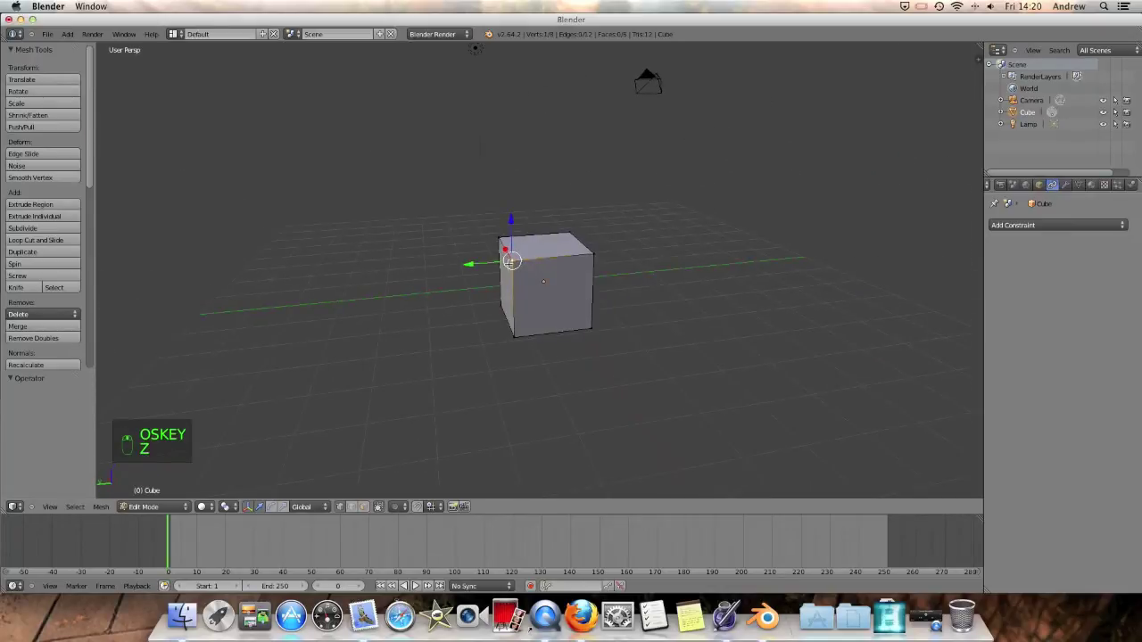
- Add the adjacent top corner to the selection, delete the connecting edge with the Edges option, and undo the deletion
{"action": "right_click", "coordinate": [595, 256], "text": "shift"}
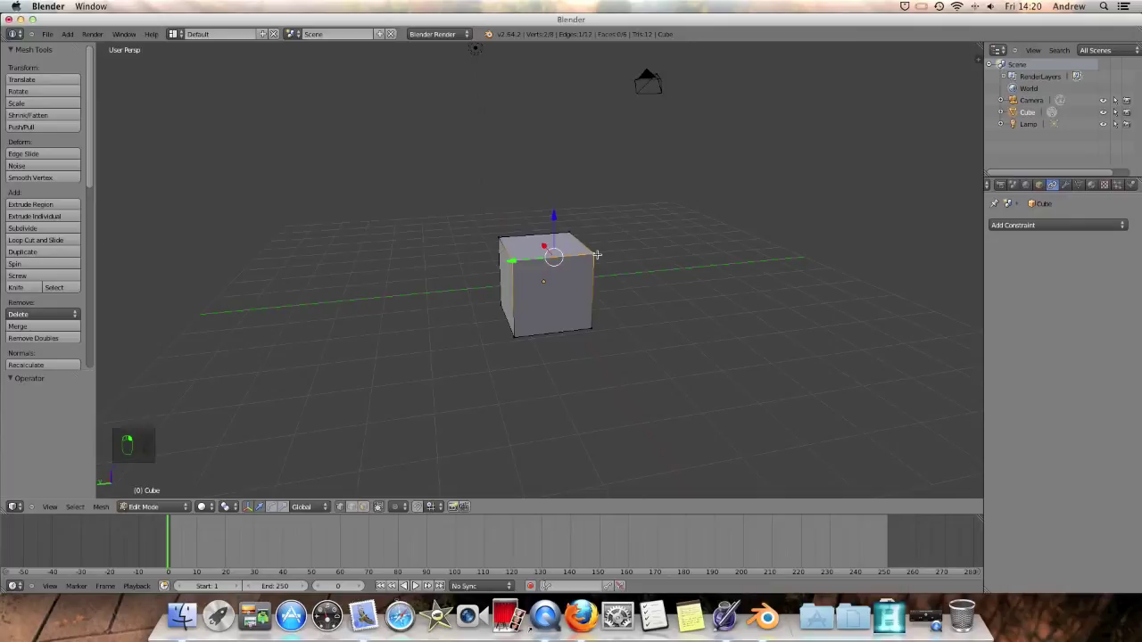
{"action": "key", "text": "x"}
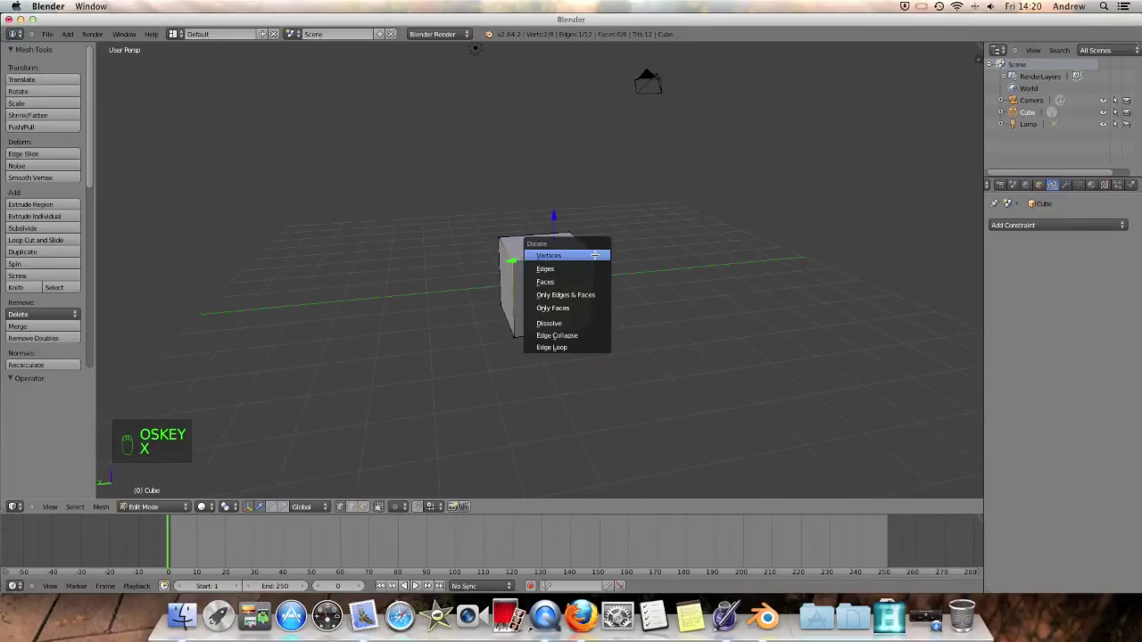
{"action": "left_click", "coordinate": [581, 268]}
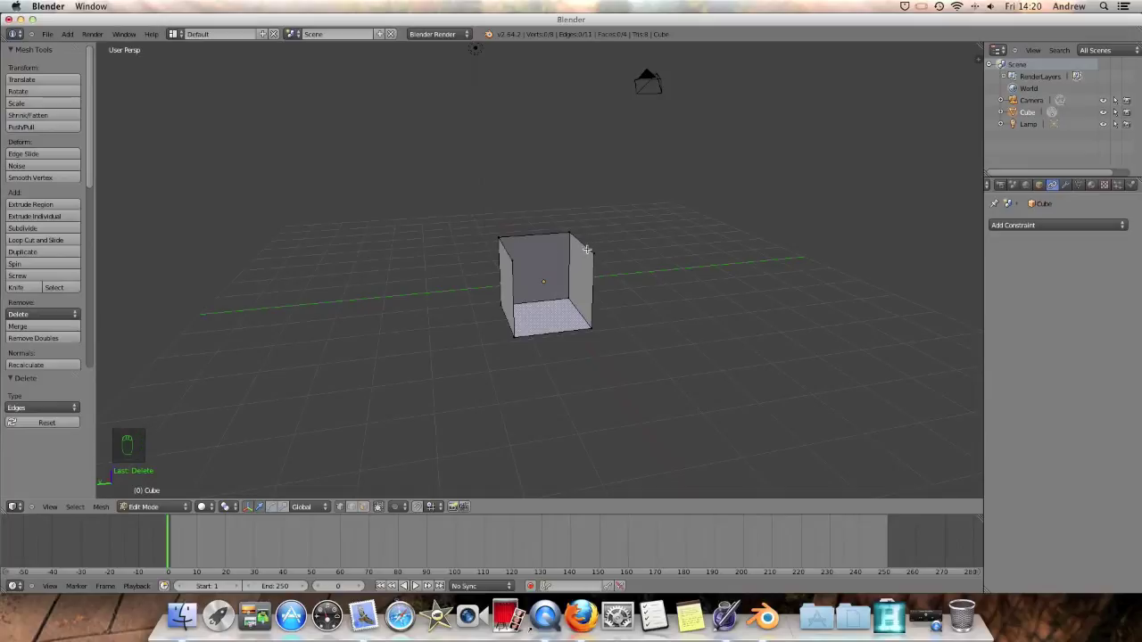
{"action": "middle_click_drag", "start_coordinate": [586, 250], "coordinate": [543, 238]}
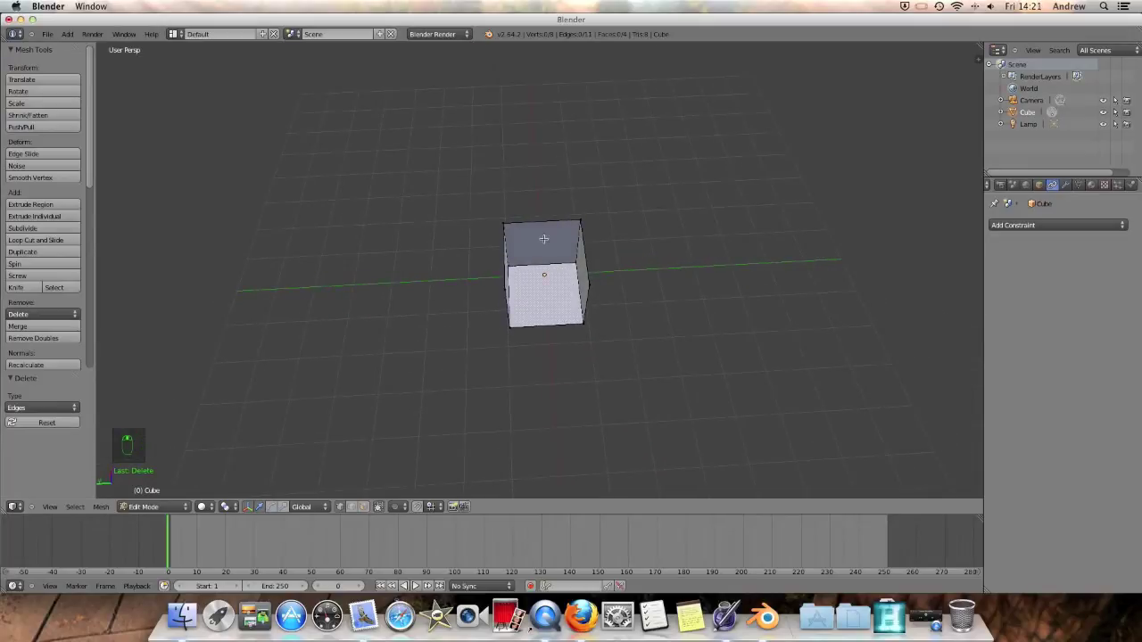
{"action": "middle_click_drag", "start_coordinate": [531, 193], "coordinate": [527, 264]}
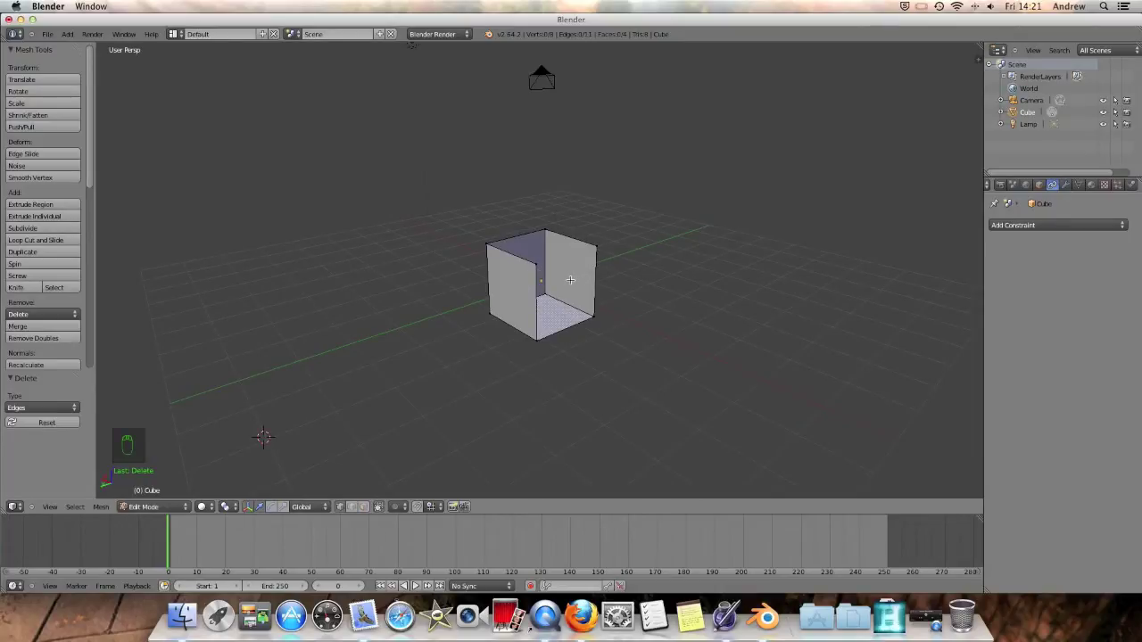
{"action": "key", "text": "super+z"}
{"action": "middle_click_drag", "start_coordinate": [581, 277], "coordinate": [571, 283]}
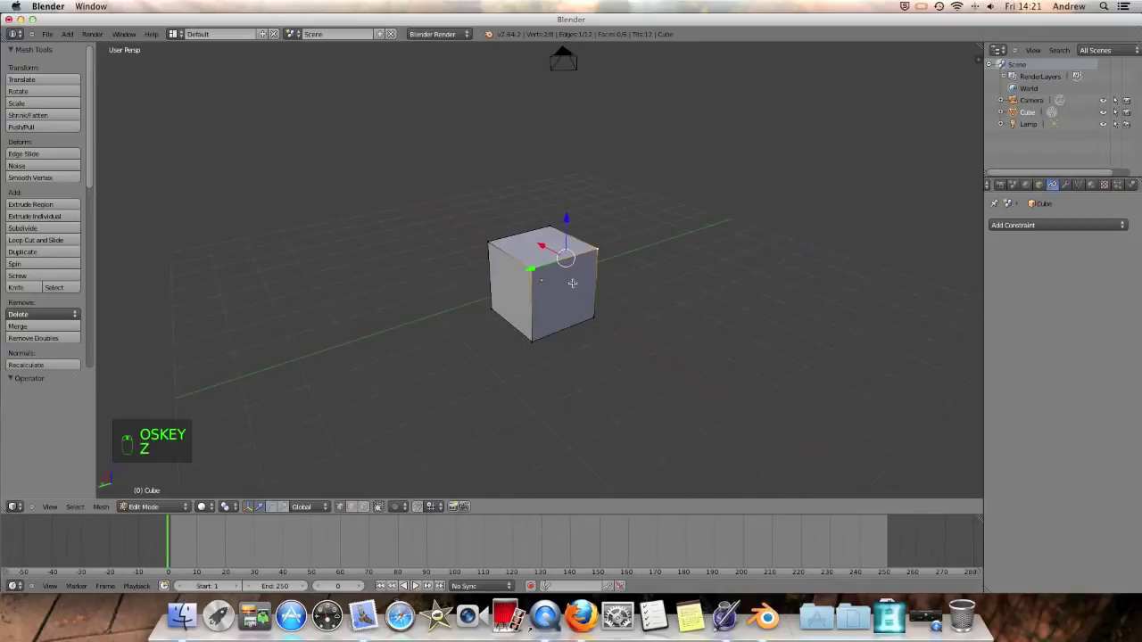
- Select the cube's four top vertices, delete the top face with the Faces option, and undo the deletion, leaving nothing selected
{"action": "right_click", "coordinate": [484, 238]}
{"action": "right_click", "coordinate": [594, 252], "text": "shift"}
{"action": "right_click", "coordinate": [554, 230], "text": "shift"}
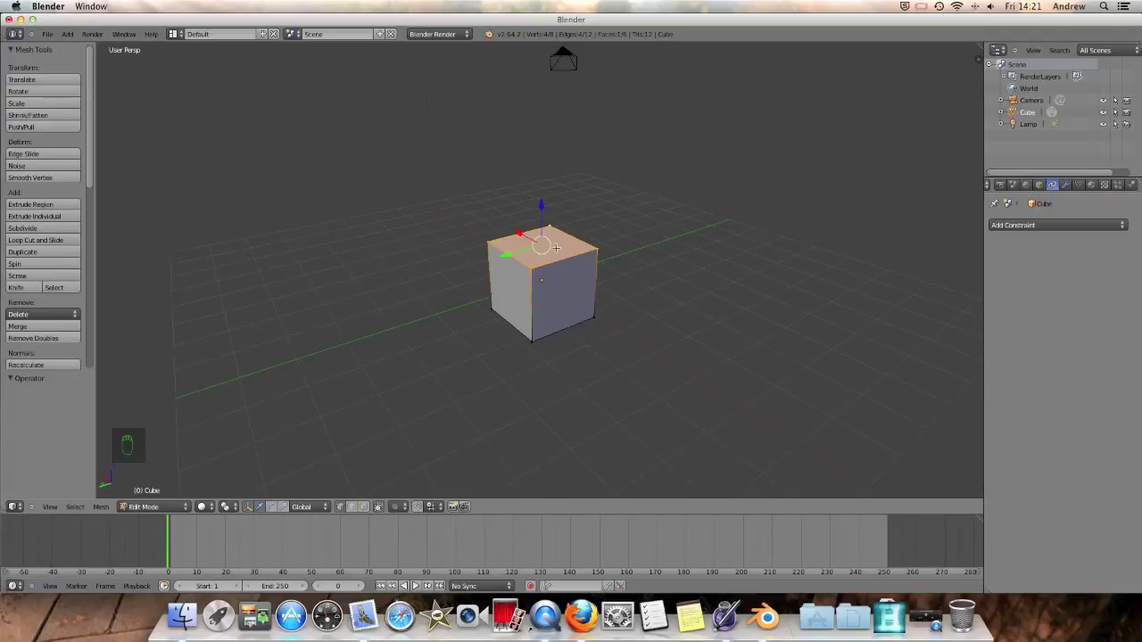
{"action": "key", "text": "x"}
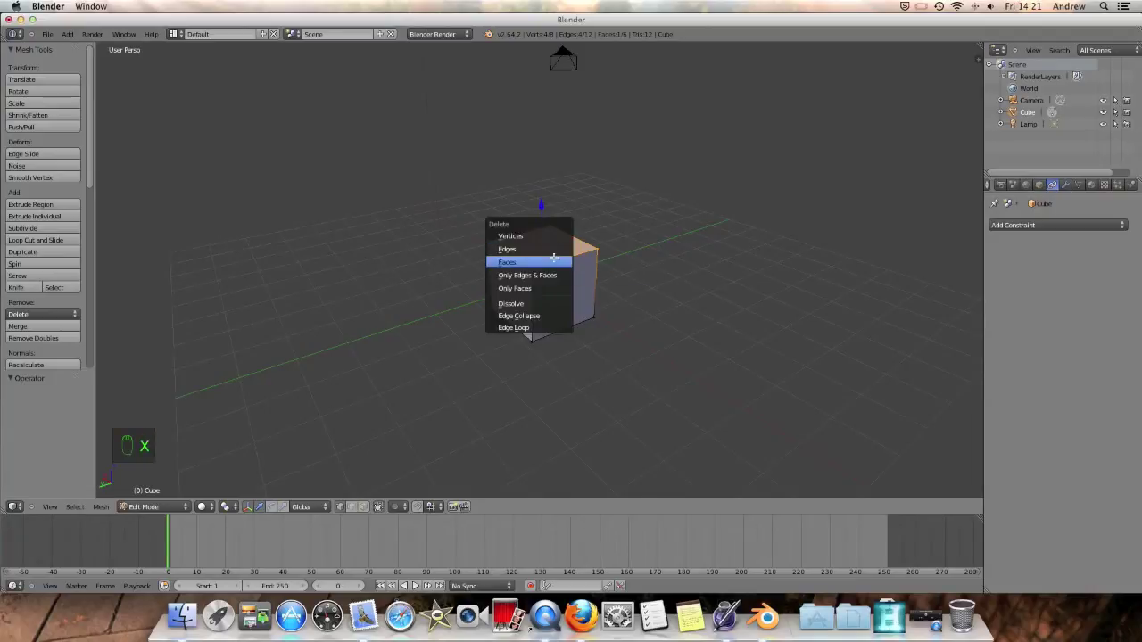
{"action": "left_click", "coordinate": [552, 259]}
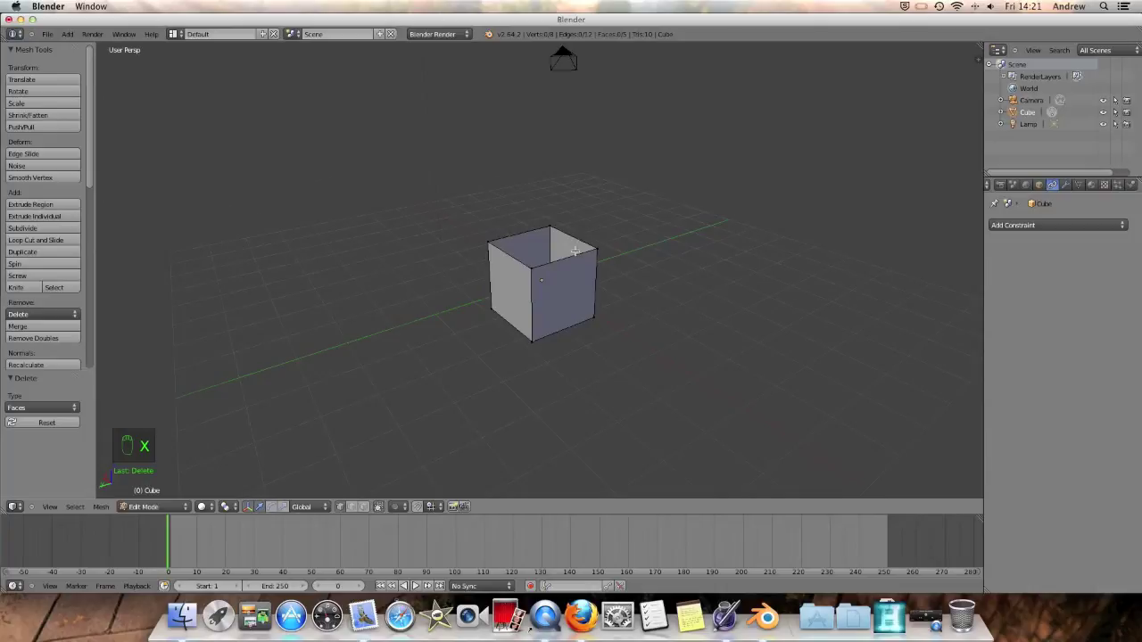
{"action": "middle_click_drag", "start_coordinate": [570, 250], "coordinate": [555, 324]}
{"action": "middle_click_drag", "start_coordinate": [543, 267], "coordinate": [584, 229]}
{"action": "key", "text": "super+z"}
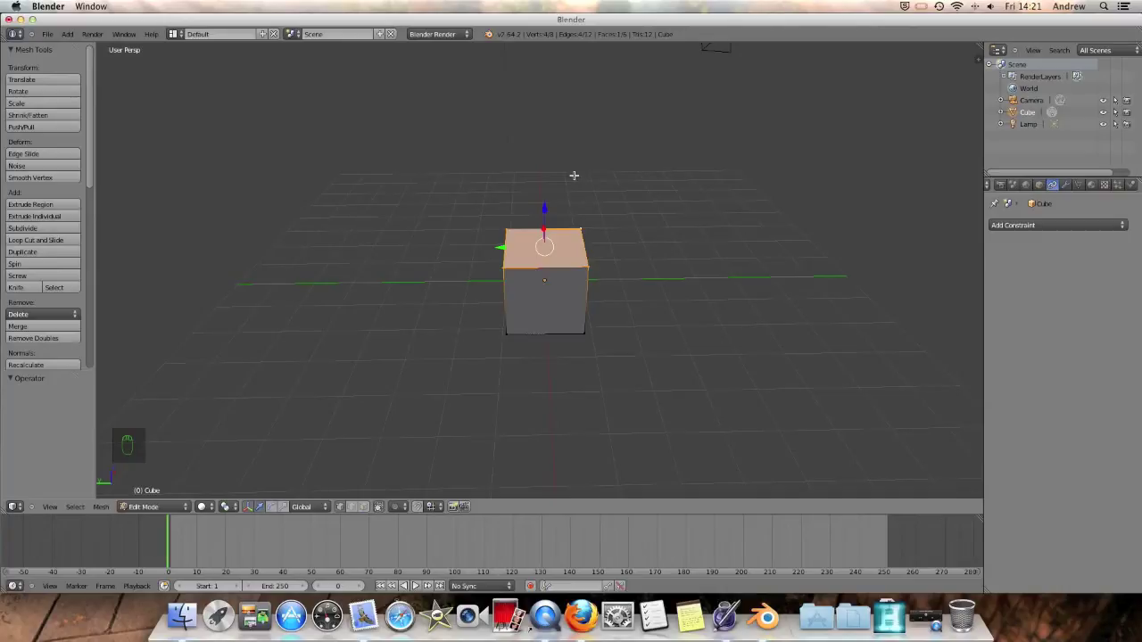
{"action": "key", "text": "a"}
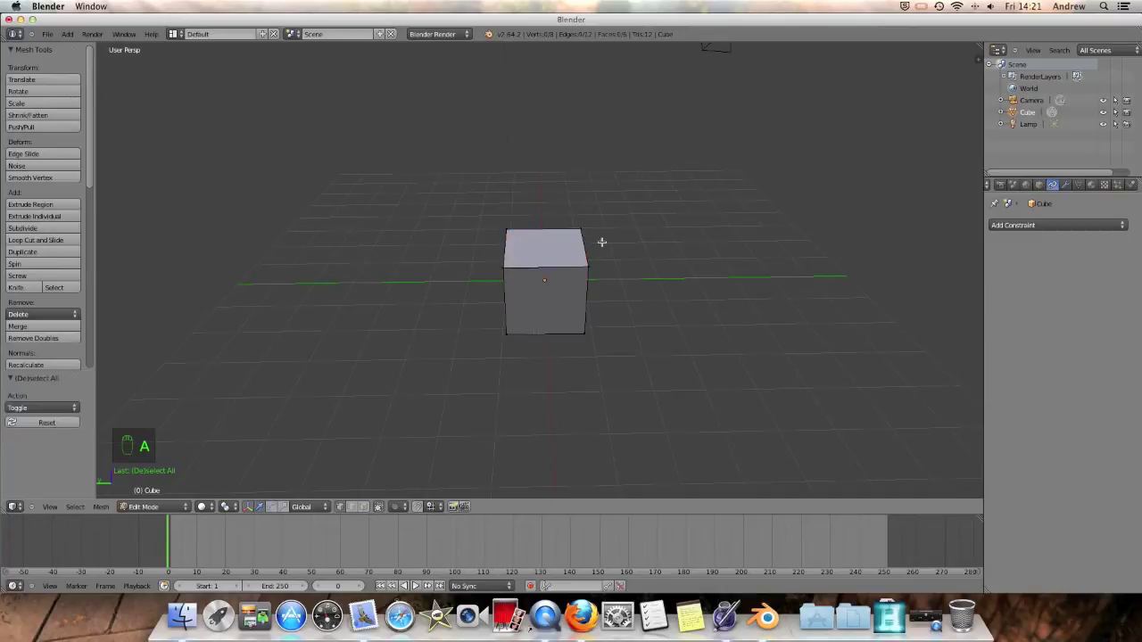
- Try a loop cut slid all the way onto one side edge of the cube, and undo it
{"action": "key", "text": "ctrl+r"}
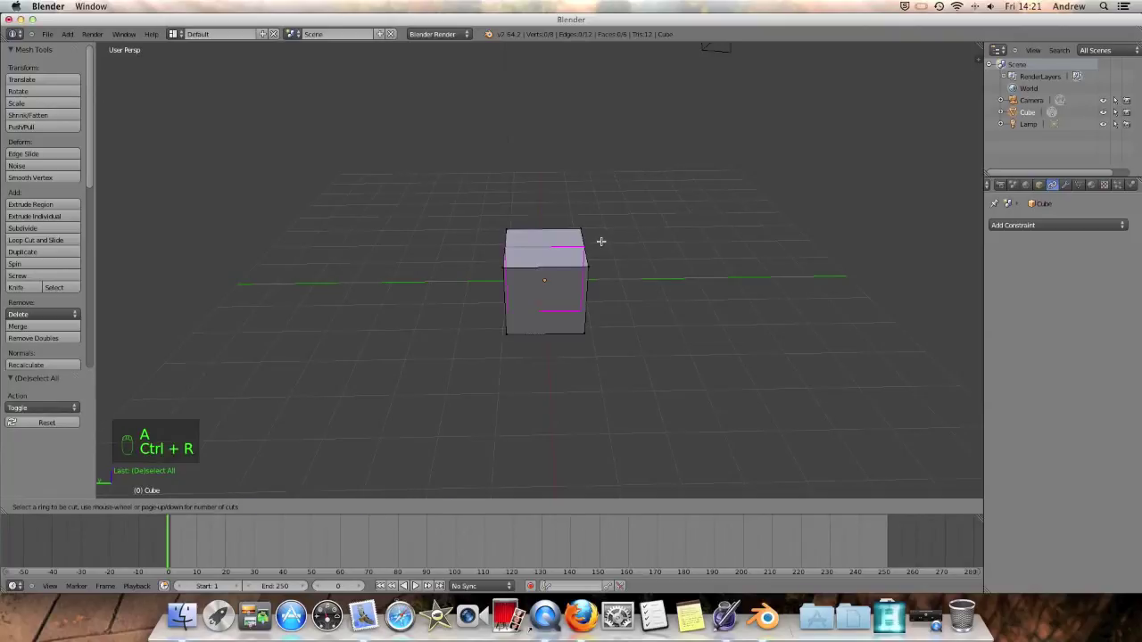
{"action": "left_click", "coordinate": [545, 239]}
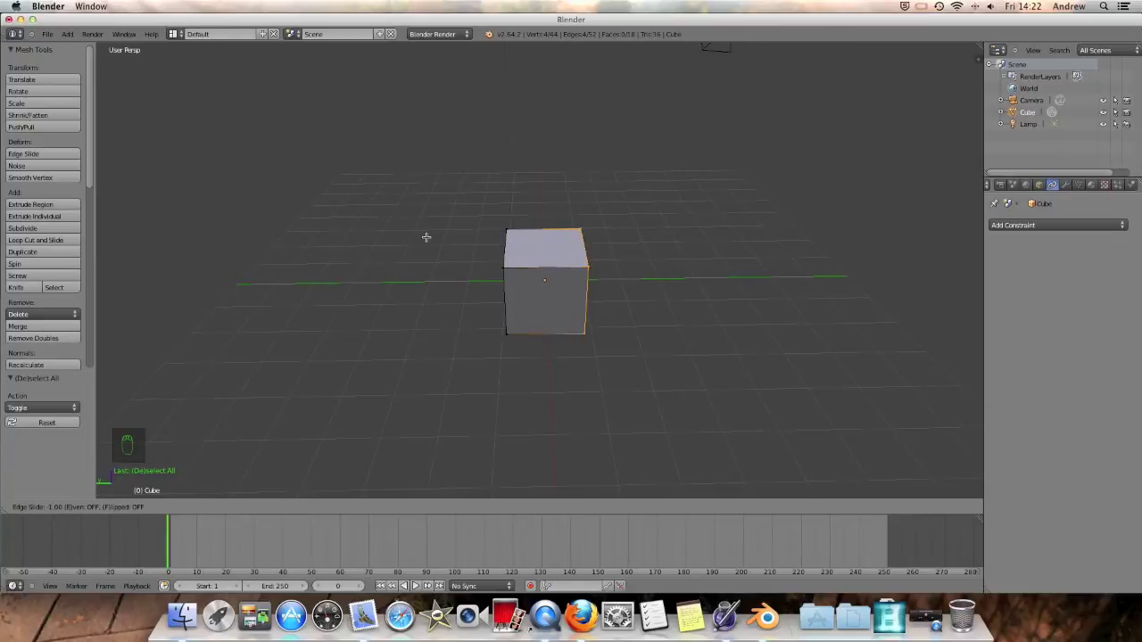
{"action": "left_click", "coordinate": [644, 277]}
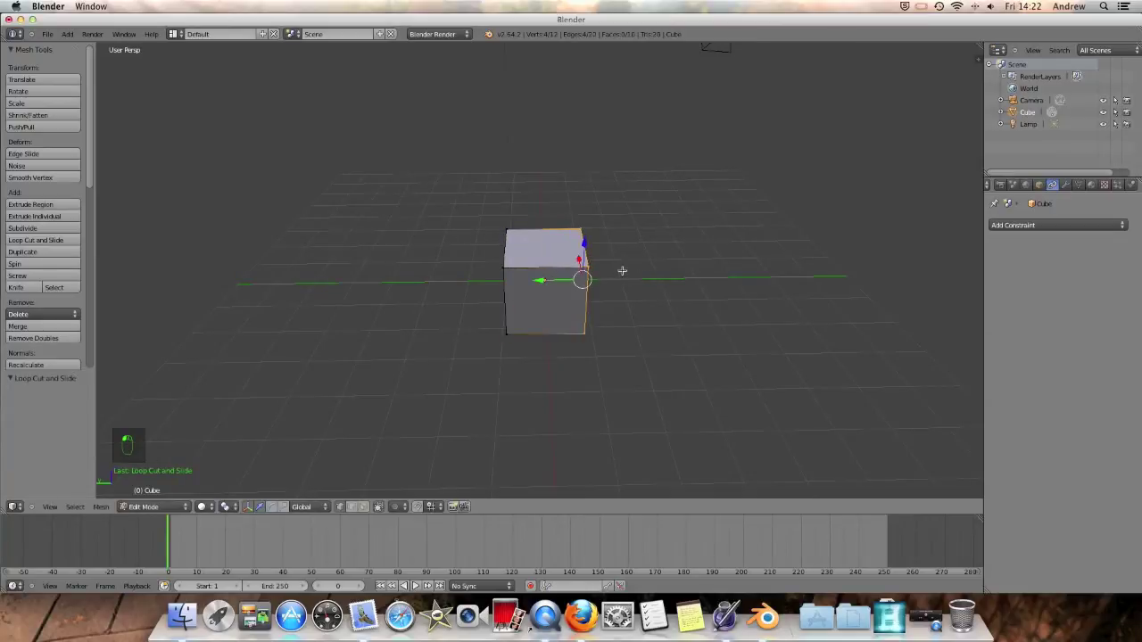
{"action": "key", "text": "super+z"}
- Add a vertical loop cut around the cube, slid about 0.5 from the middle towards one side
{"action": "key", "text": "ctrl+r"}
{"action": "left_click", "coordinate": [535, 258]}
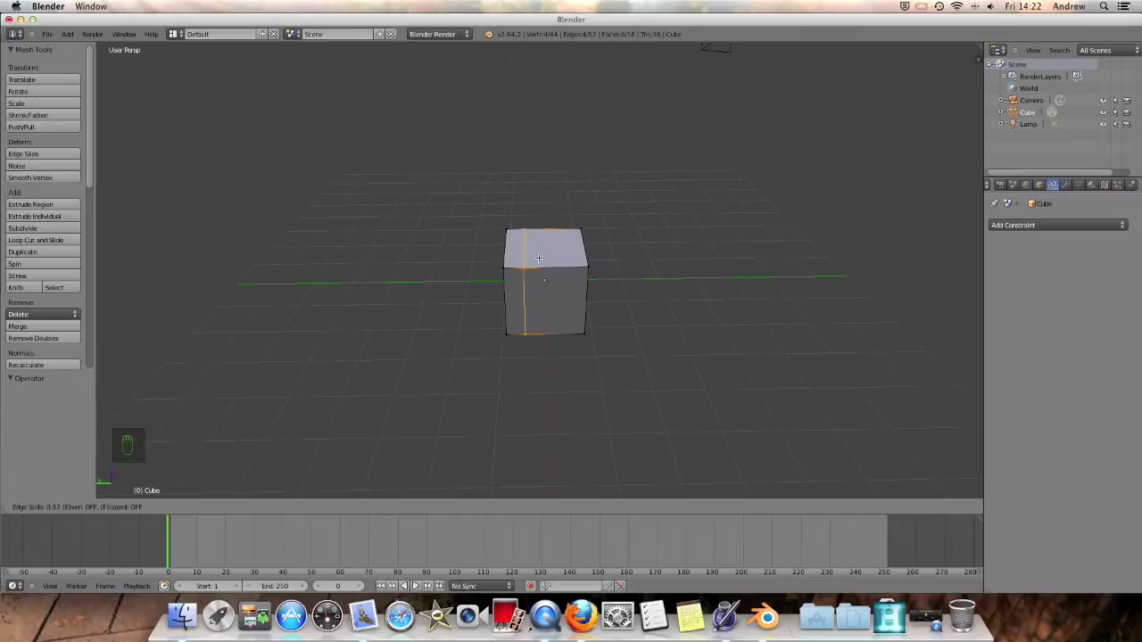
{"action": "left_click", "coordinate": [543, 258]}
{"action": "scroll", "coordinate": [549, 261], "scroll_direction": "up", "scroll_amount": 5}
{"action": "mouse_move", "coordinate": [549, 261]}
{"action": "middle_mouse_down"}
{"action": "mouse_move", "coordinate": [580, 223]}
{"action": "mouse_move", "coordinate": [546, 254]}
{"action": "mouse_move", "coordinate": [535, 245]}
{"action": "mouse_move", "coordinate": [549, 259]}
{"action": "mouse_move", "coordinate": [544, 283]}
{"action": "middle_mouse_up"}
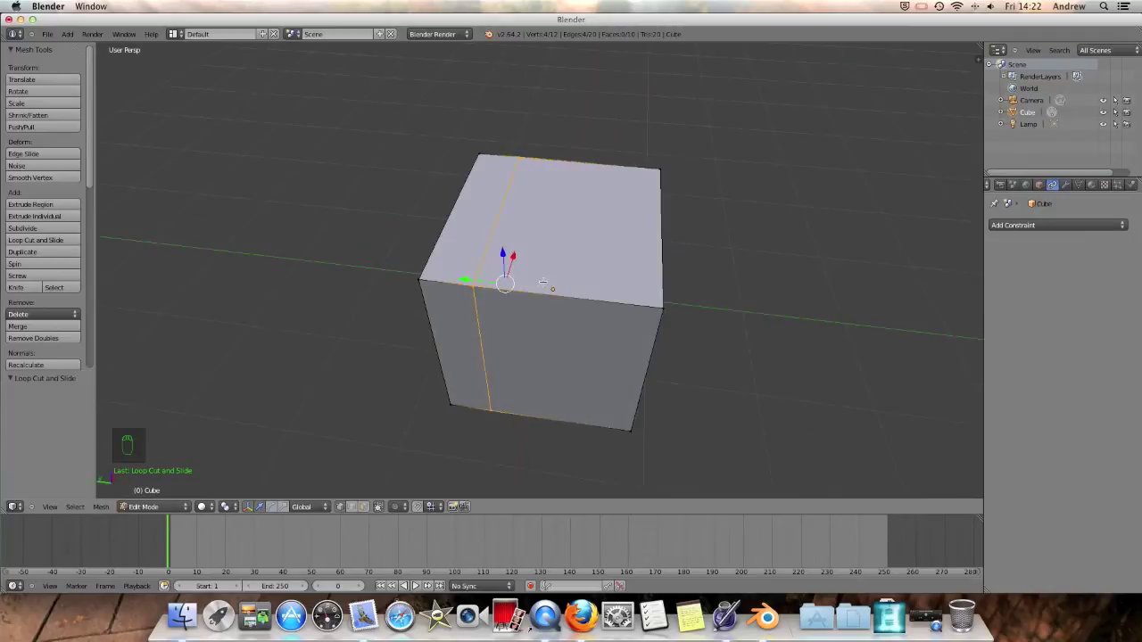
- Add a second, parallel loop cut slid towards the opposite side of the cube
{"action": "key", "text": "ctrl+r"}
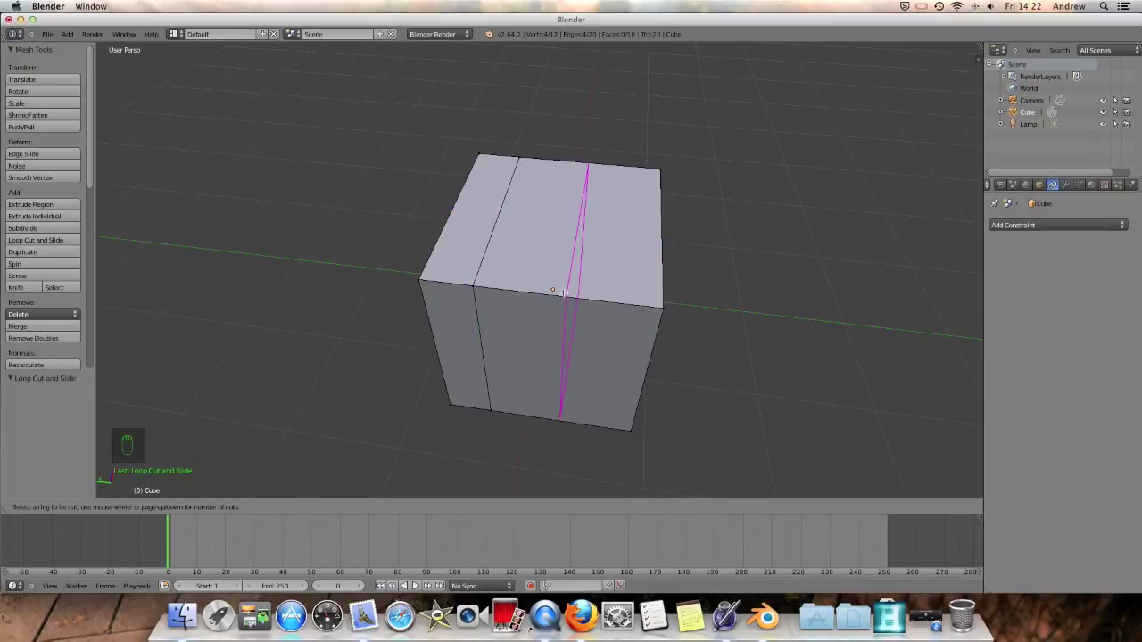
{"action": "left_click", "coordinate": [553, 305]}
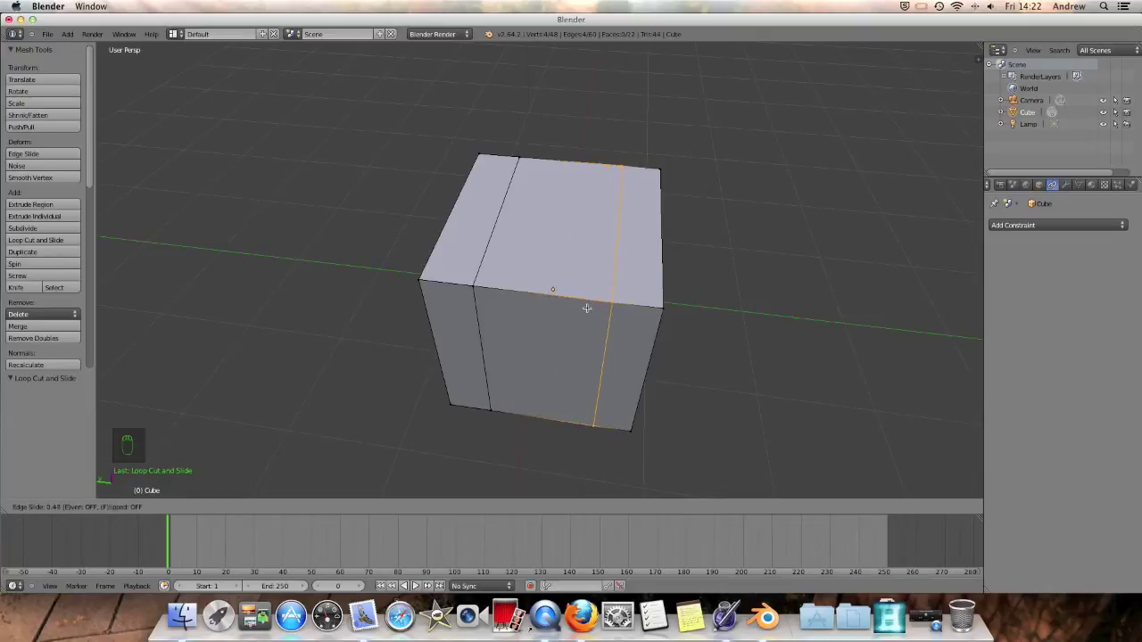
{"action": "left_click", "coordinate": [589, 307]}
{"action": "middle_click_drag", "start_coordinate": [635, 321], "coordinate": [526, 263]}
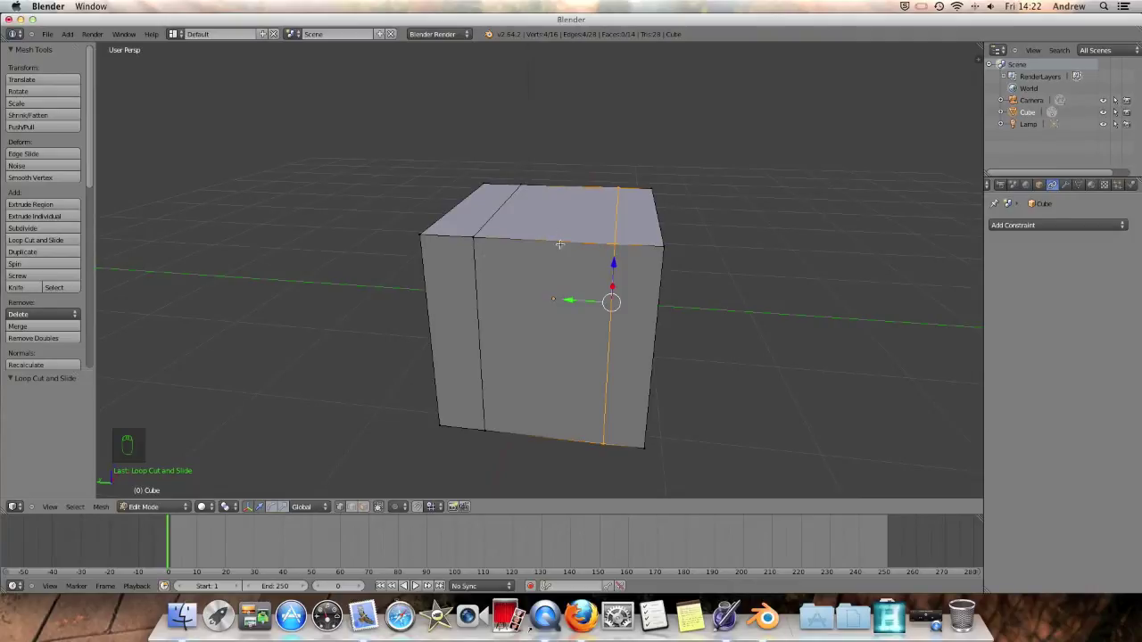
- Add all vertices of the first loop to the selection so the whole band between both cuts is selected
{"action": "right_click", "coordinate": [475, 237], "text": "alt+shift"}
{"action": "right_click", "coordinate": [520, 183], "text": "shift"}
{"action": "middle_click_drag", "start_coordinate": [510, 287], "coordinate": [500, 389]}
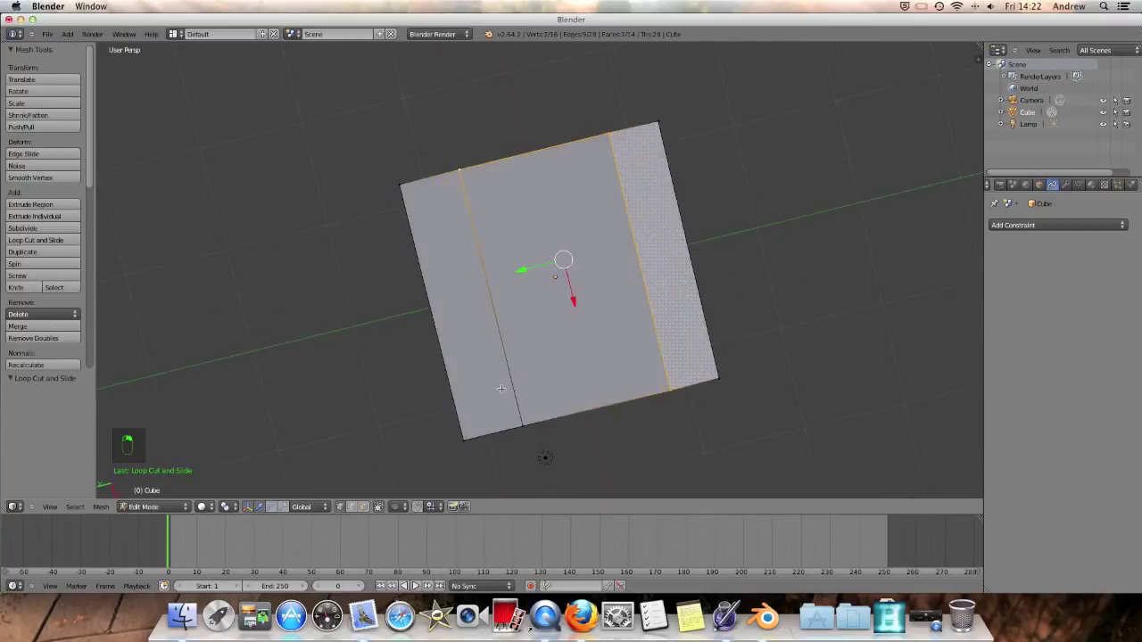
{"action": "right_click", "coordinate": [528, 420], "text": "alt+shift"}
{"action": "middle_click_drag", "start_coordinate": [544, 421], "coordinate": [255, 83]}
{"action": "middle_click_drag", "start_coordinate": [633, 176], "coordinate": [604, 277]}
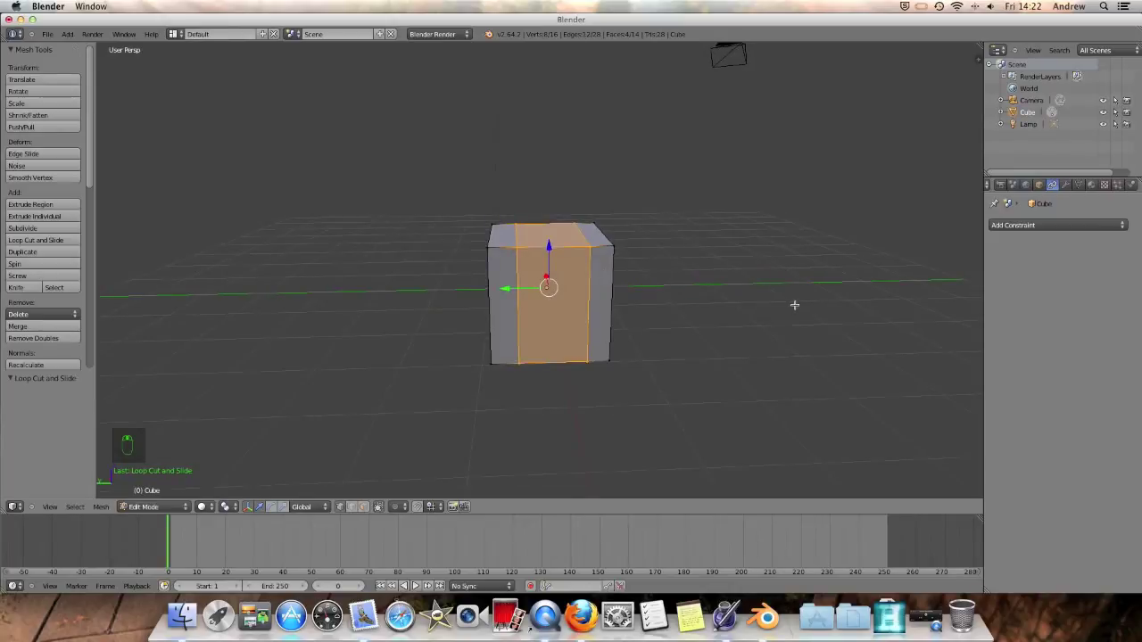
- Scale the selected central band down to about 0.39 to pinch the cube's middle
{"action": "key", "text": "s"}
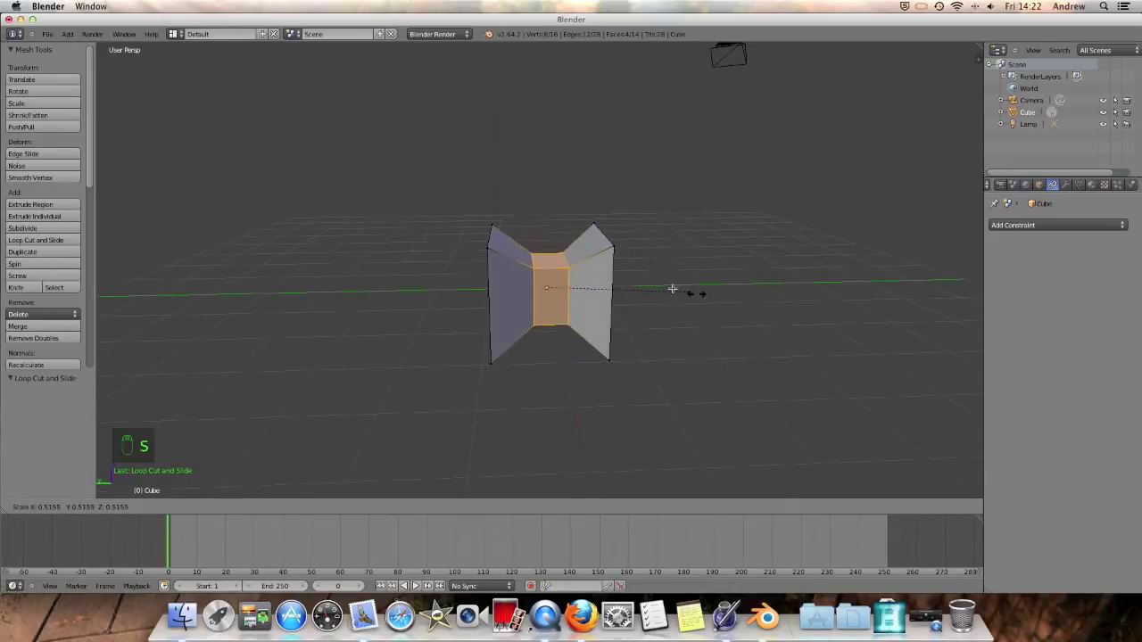
{"action": "left_click", "coordinate": [673, 285]}
{"action": "middle_click_drag", "start_coordinate": [666, 276], "coordinate": [461, 253]}
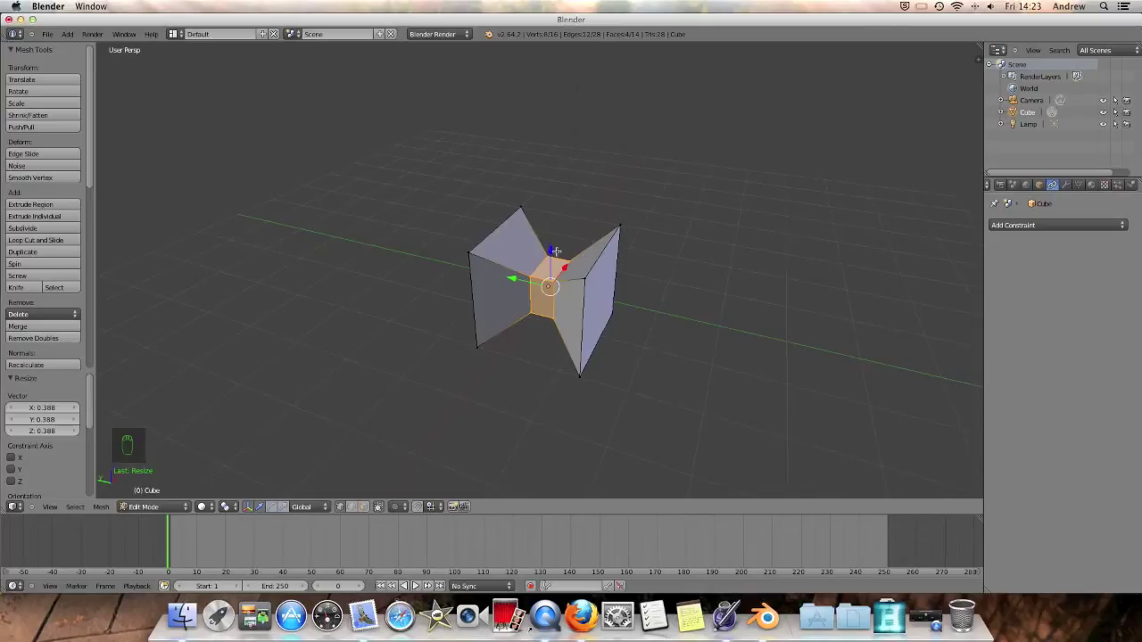
{"action": "middle_click_drag", "start_coordinate": [627, 284], "coordinate": [555, 286]}
- Add a centred loop cut lengthwise through both flared ends and the waist, and scale it up to about 1.78
{"action": "key", "text": "ctrl+r"}
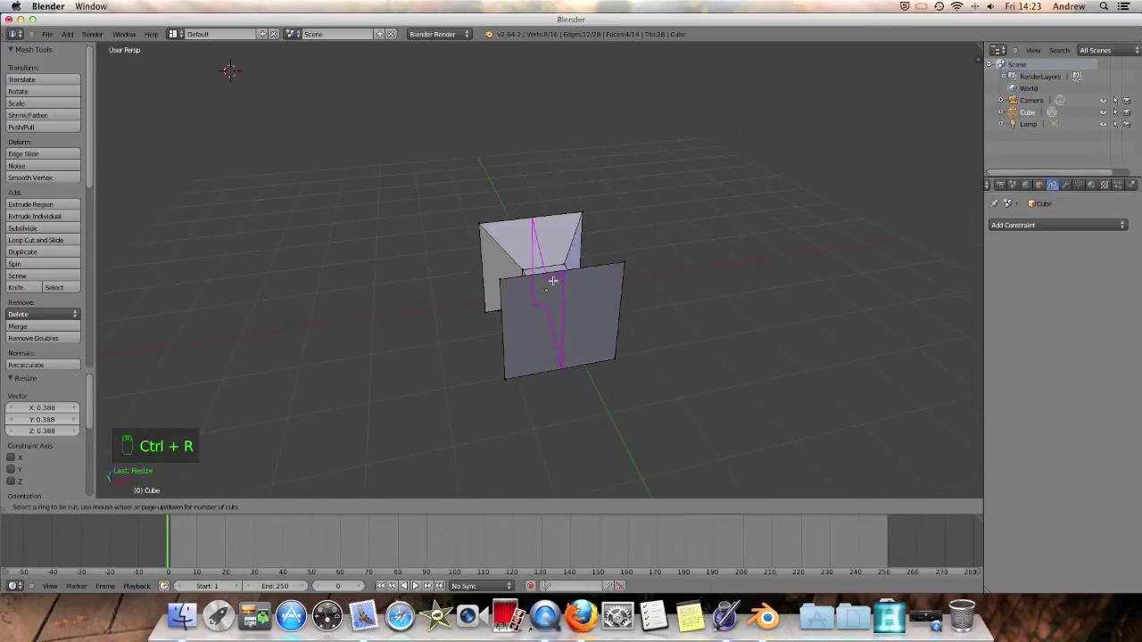
{"action": "left_click", "coordinate": [552, 281]}
{"action": "right_click", "coordinate": [552, 281]}
{"action": "key", "text": "s"}
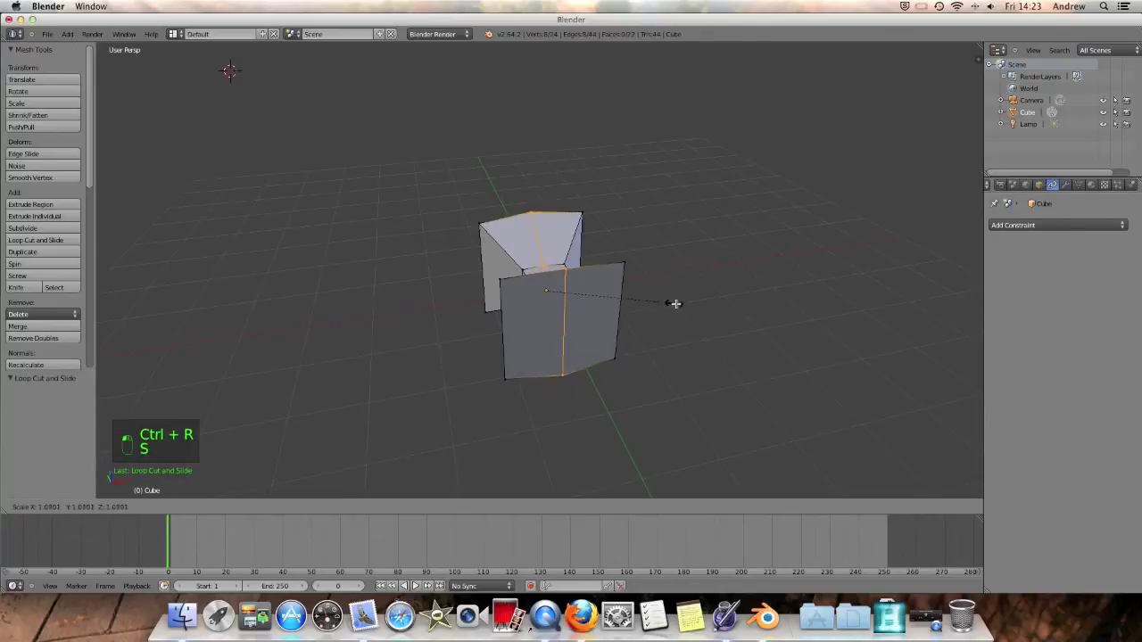
{"action": "left_click", "coordinate": [729, 306]}
{"action": "middle_click_drag", "start_coordinate": [695, 298], "coordinate": [778, 274]}
{"action": "middle_click_drag", "start_coordinate": [522, 295], "coordinate": [623, 225]}
{"action": "middle_click_drag", "start_coordinate": [731, 239], "coordinate": [488, 315]}
- Select the short top edge in the middle of the waist and raise it about 1.05 along the Z axis
{"action": "right_click", "coordinate": [501, 263]}
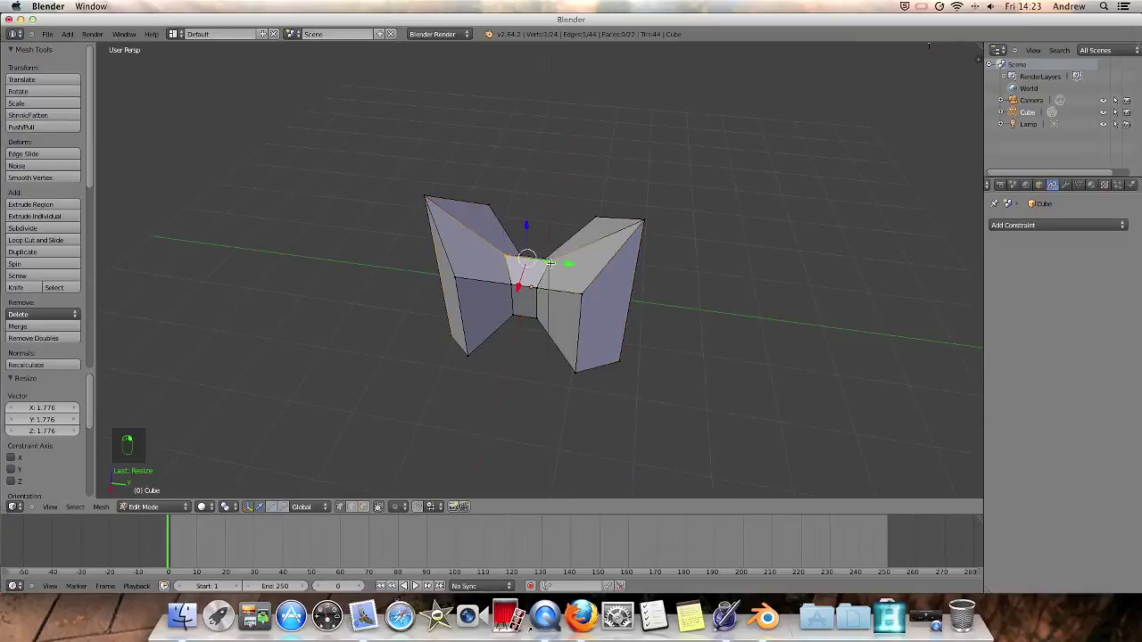
{"action": "key", "text": "g"}
{"action": "key", "text": "z"}
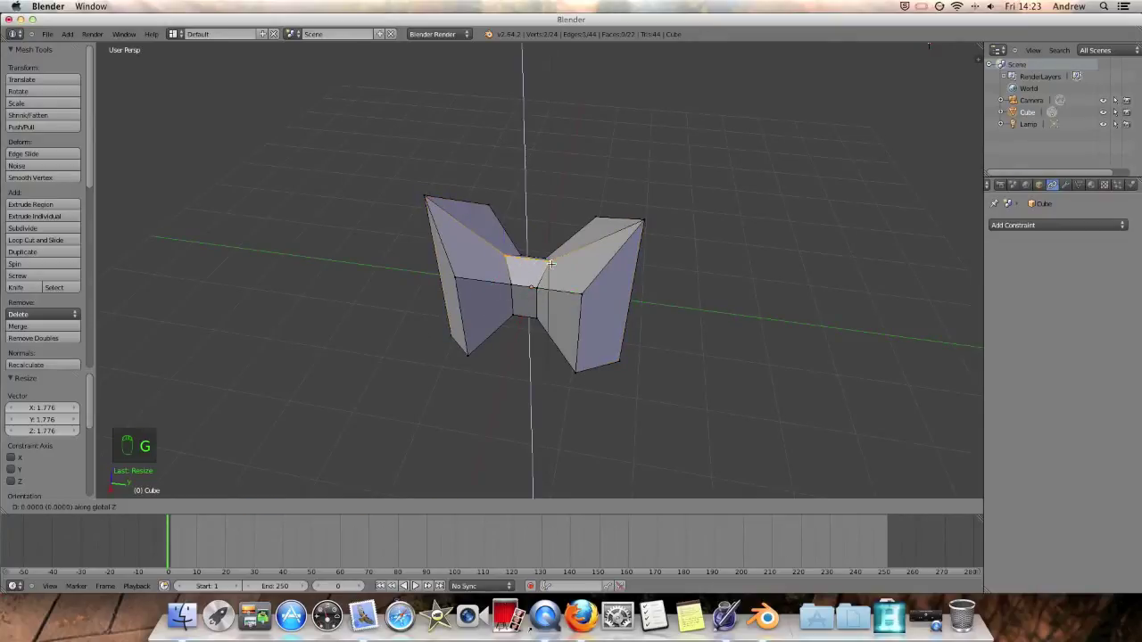
{"action": "left_click", "coordinate": [553, 216]}
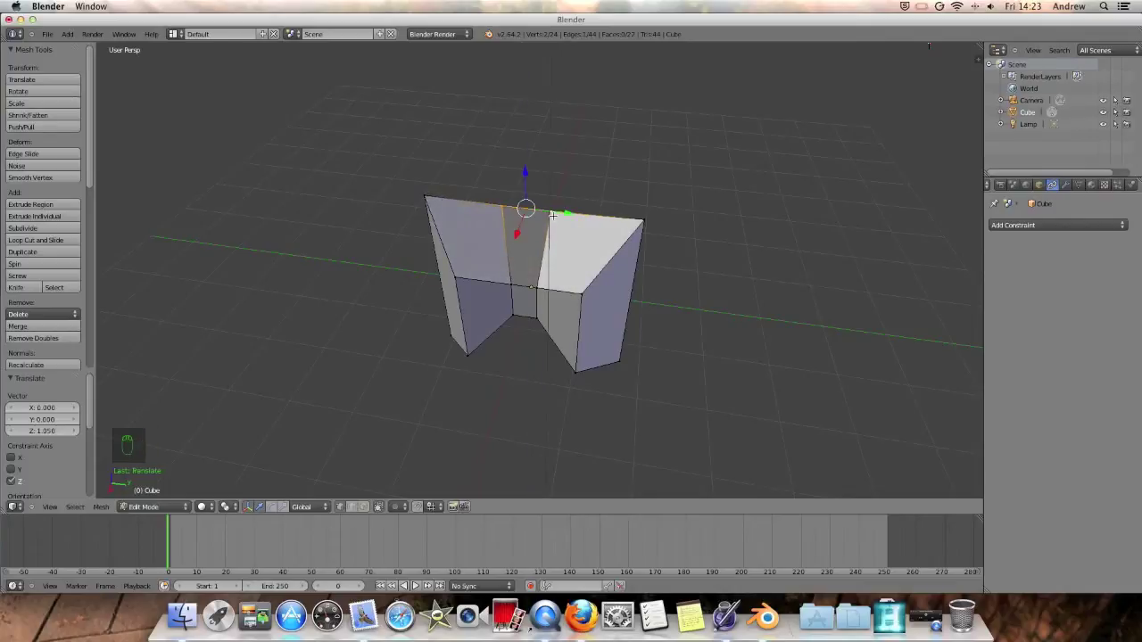
{"action": "middle_click_drag", "start_coordinate": [703, 245], "coordinate": [510, 331]}
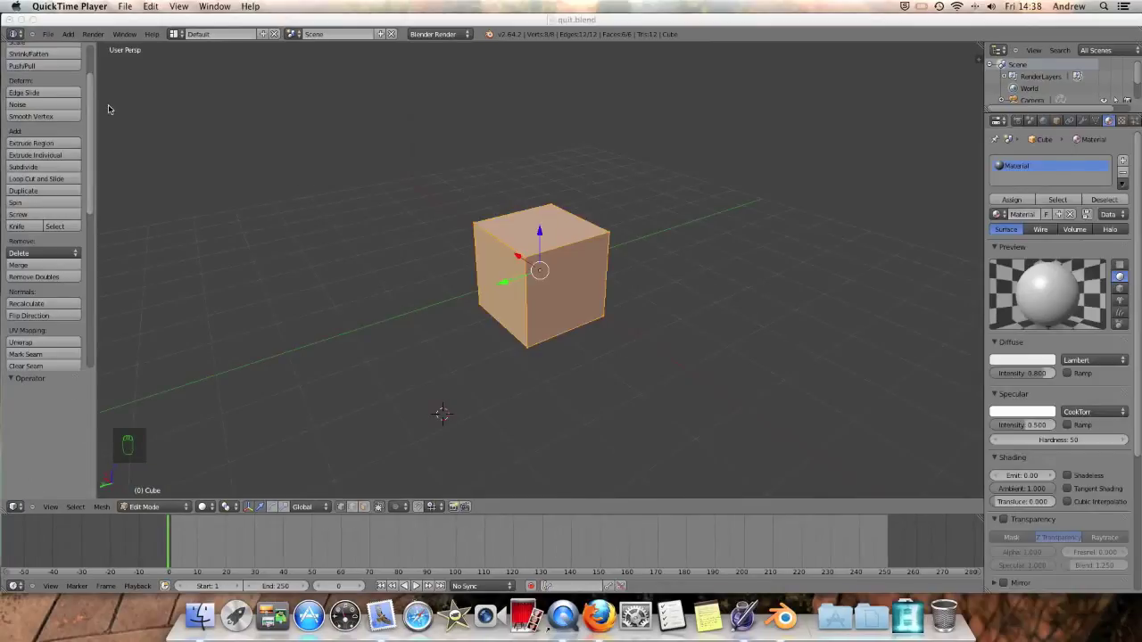
- Switch to Blender and add four evenly spaced parallel loop cuts through the new cube in one operation
{"action": "left_click", "coordinate": [178, 29]}
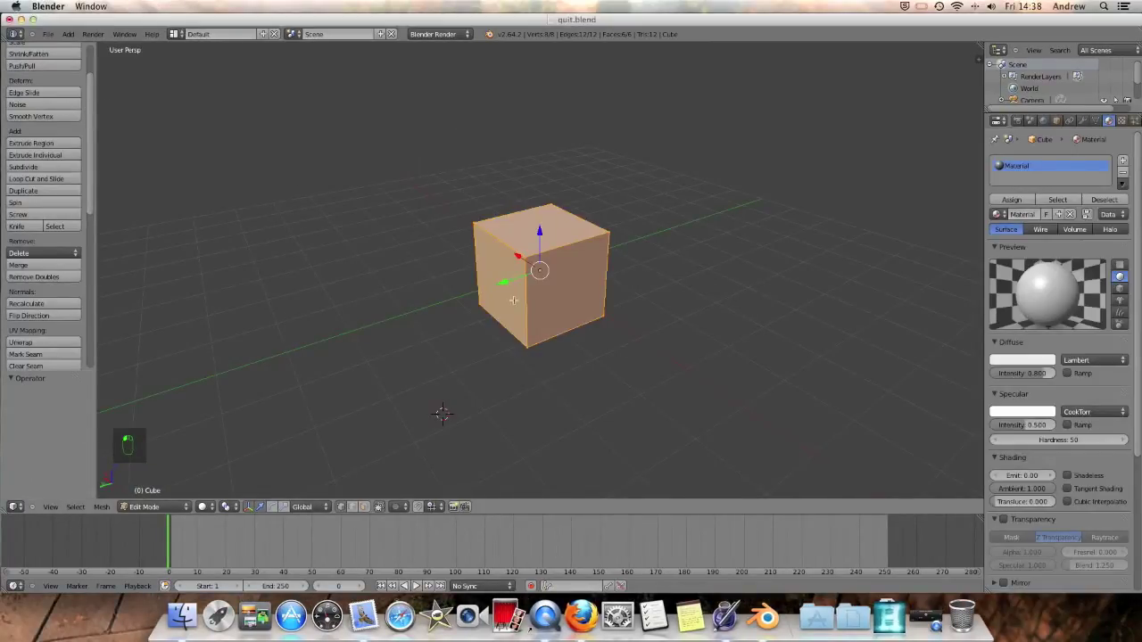
{"action": "key", "text": "ctrl+r"}
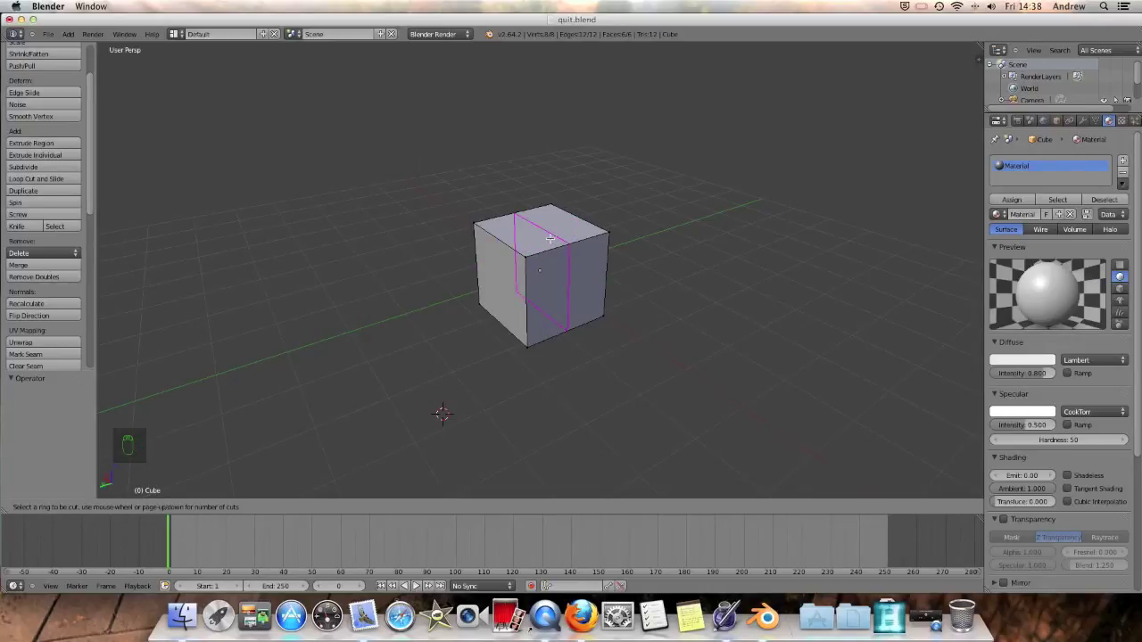
{"action": "scroll", "coordinate": [552, 240], "scroll_direction": "up", "scroll_amount": 2}
{"action": "scroll", "coordinate": [552, 240], "scroll_direction": "up", "scroll_amount": 13}
{"action": "scroll", "coordinate": [550, 237], "scroll_direction": "down", "scroll_amount": 13}
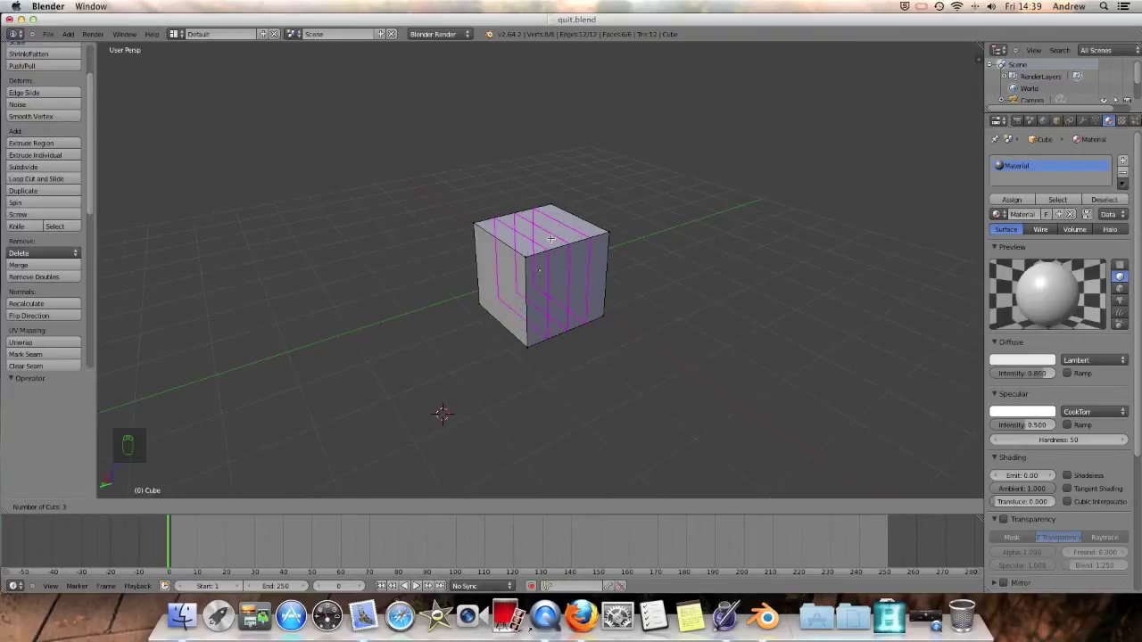
{"action": "scroll", "coordinate": [550, 237], "scroll_direction": "up", "scroll_amount": 1}
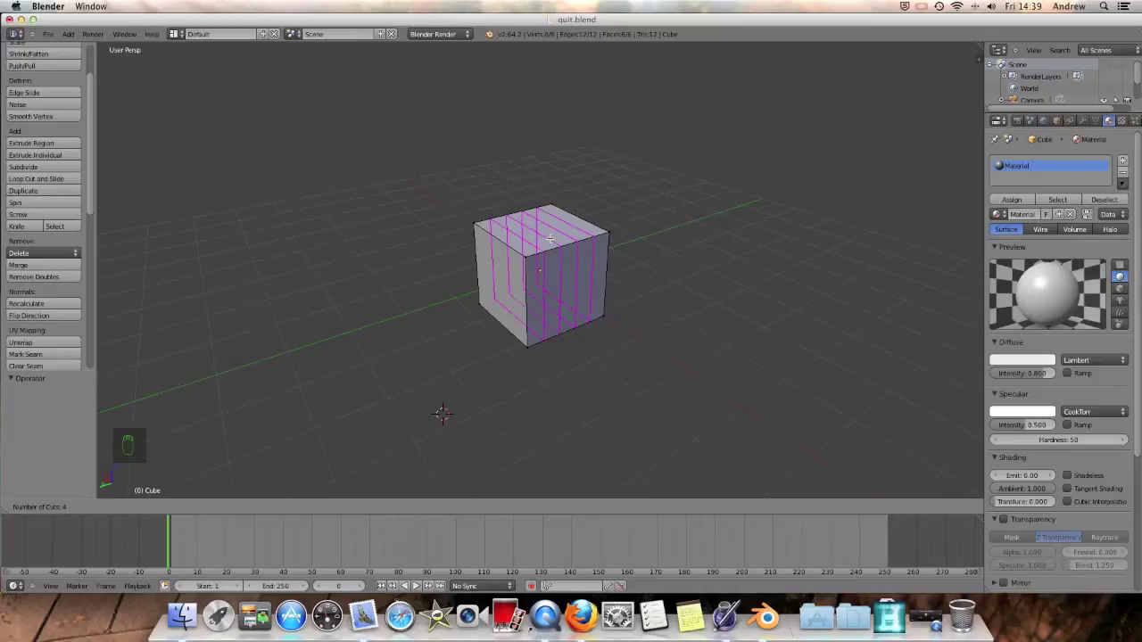
{"action": "left_click", "coordinate": [550, 237]}
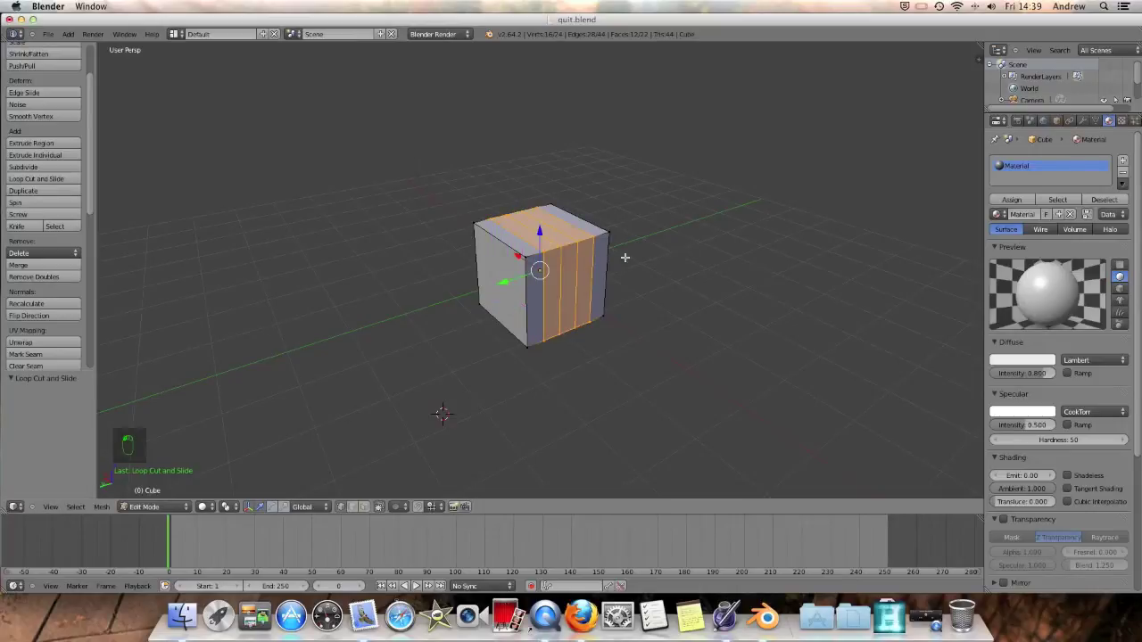
- Add five loop cuts crossing the first set and four horizontal loop cuts around the cube's sides
{"action": "key", "text": "ctrl+r"}
{"action": "left_click", "coordinate": [497, 229]}
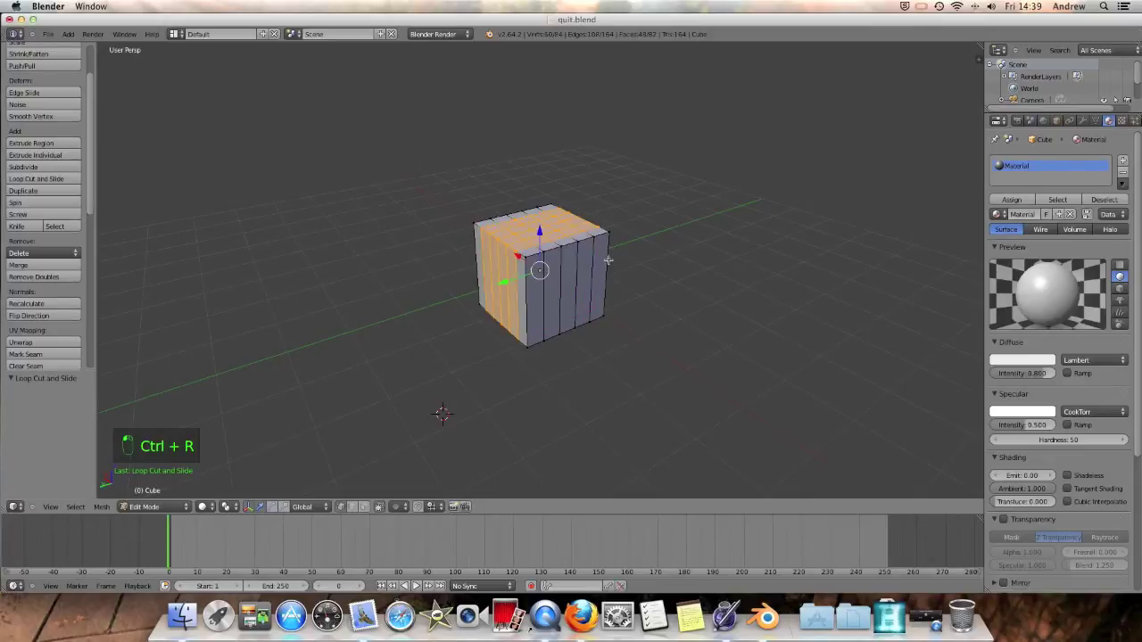
{"action": "middle_click_drag", "start_coordinate": [614, 260], "coordinate": [544, 275]}
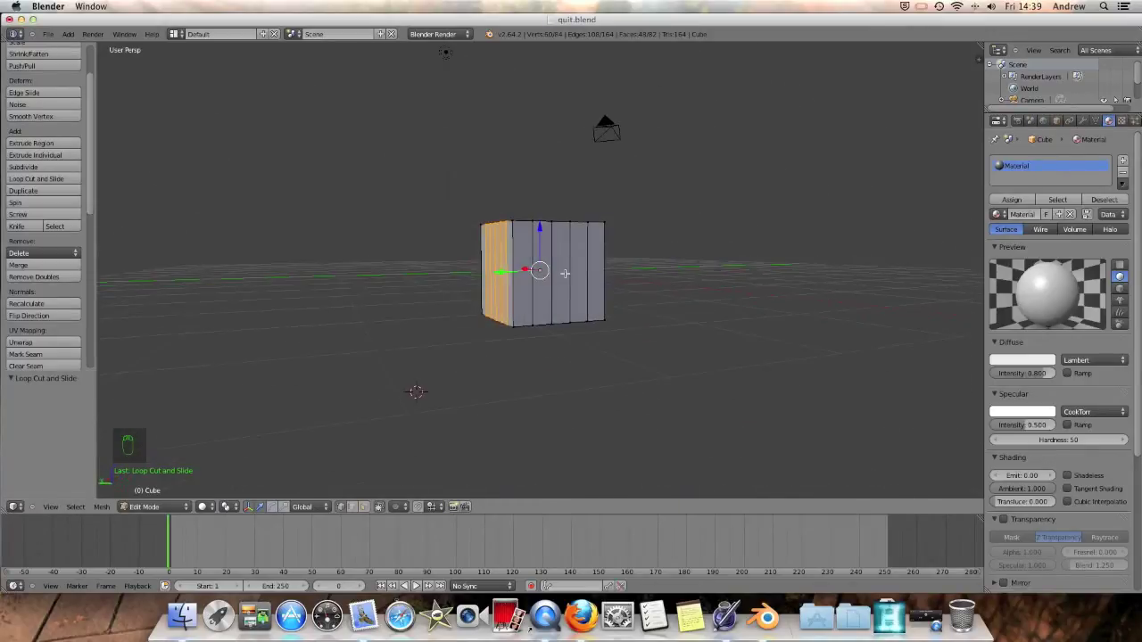
{"action": "key", "text": "ctrl+r"}
{"action": "scroll", "coordinate": [553, 276], "scroll_direction": "up", "scroll_amount": 3}
{"action": "left_click", "coordinate": [539, 272]}
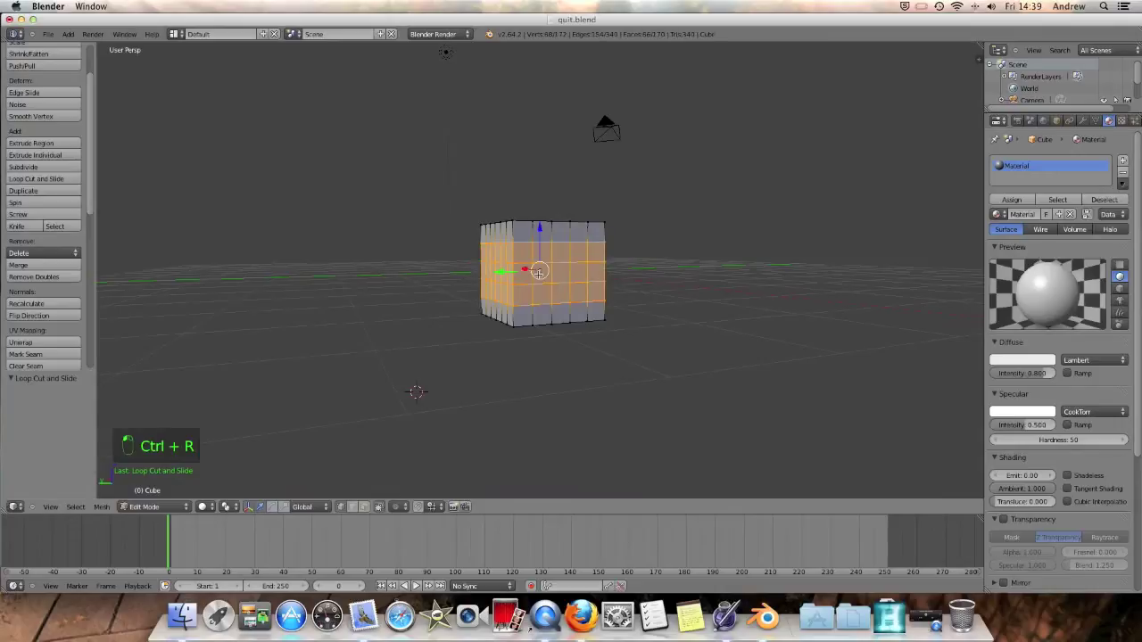
{"action": "middle_click_drag", "start_coordinate": [638, 260], "coordinate": [615, 311]}
- Undo all three sets of loop cuts on the cube
{"action": "key", "text": "super+z"}
{"action": "key", "text": "super+z"}
{"action": "key", "text": "super+z"}
- Add two evenly spaced vertical loop cuts through the cube and clear the selection
{"action": "key", "text": "a"}
{"action": "key", "text": "ctrl+r"}
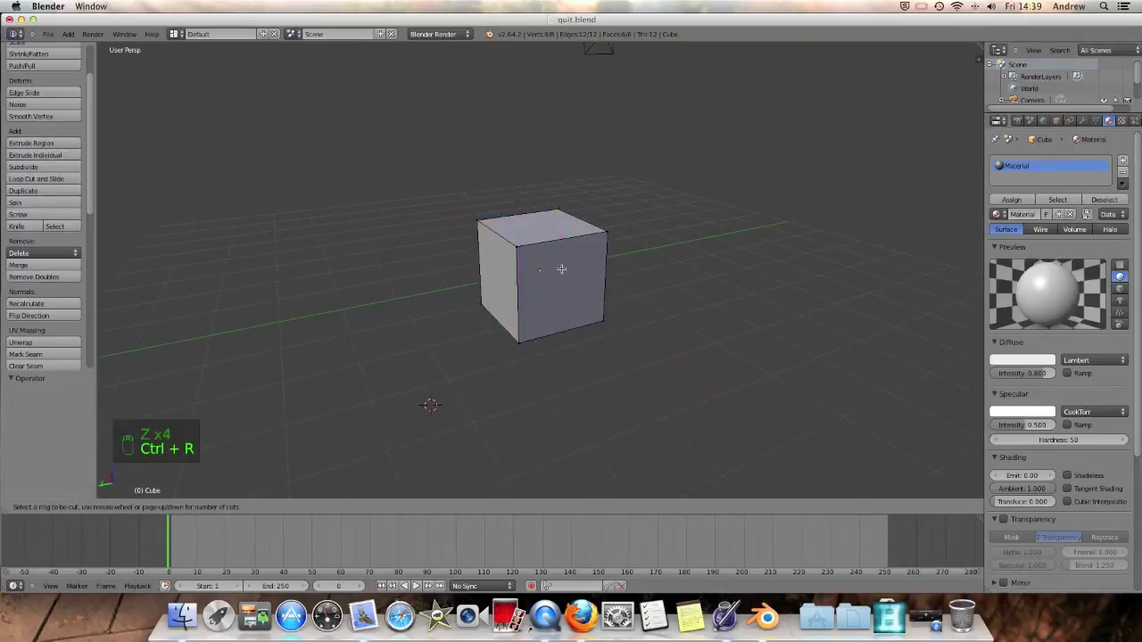
{"action": "left_click", "coordinate": [550, 244]}
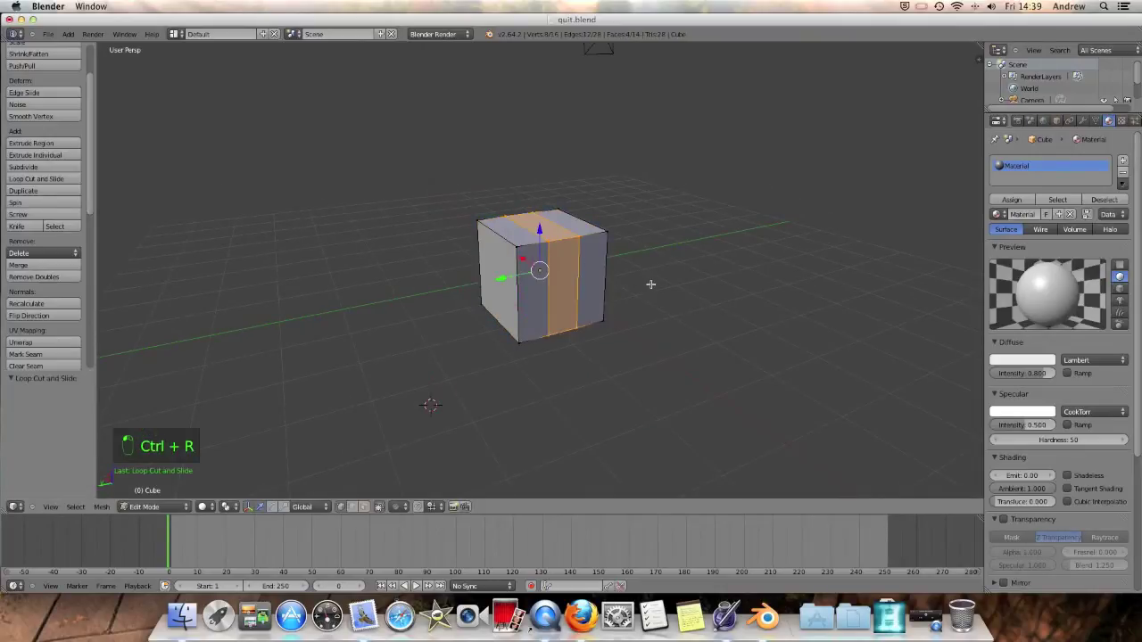
{"action": "key", "text": "a"}
{"action": "middle_click_drag", "start_coordinate": [649, 303], "coordinate": [526, 312]}
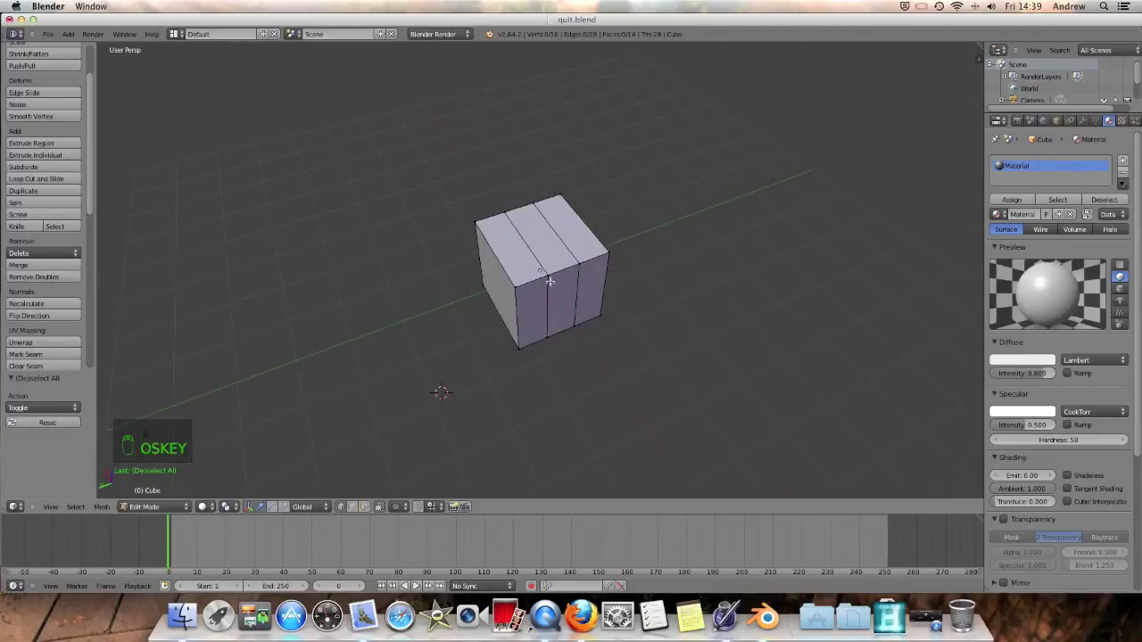
- Select the four vertices of one of the two edge loops one by one around the cube
{"action": "right_click", "coordinate": [547, 275]}
{"action": "right_click", "coordinate": [508, 213], "text": "shift"}
{"action": "middle_click_drag", "start_coordinate": [511, 219], "coordinate": [517, 380]}
{"action": "right_click", "coordinate": [538, 294], "text": "shift"}
{"action": "right_click", "coordinate": [513, 327], "text": "shift"}
{"action": "middle_click_drag", "start_coordinate": [553, 314], "coordinate": [541, 380]}
{"action": "middle_click_drag", "start_coordinate": [581, 249], "coordinate": [573, 280]}
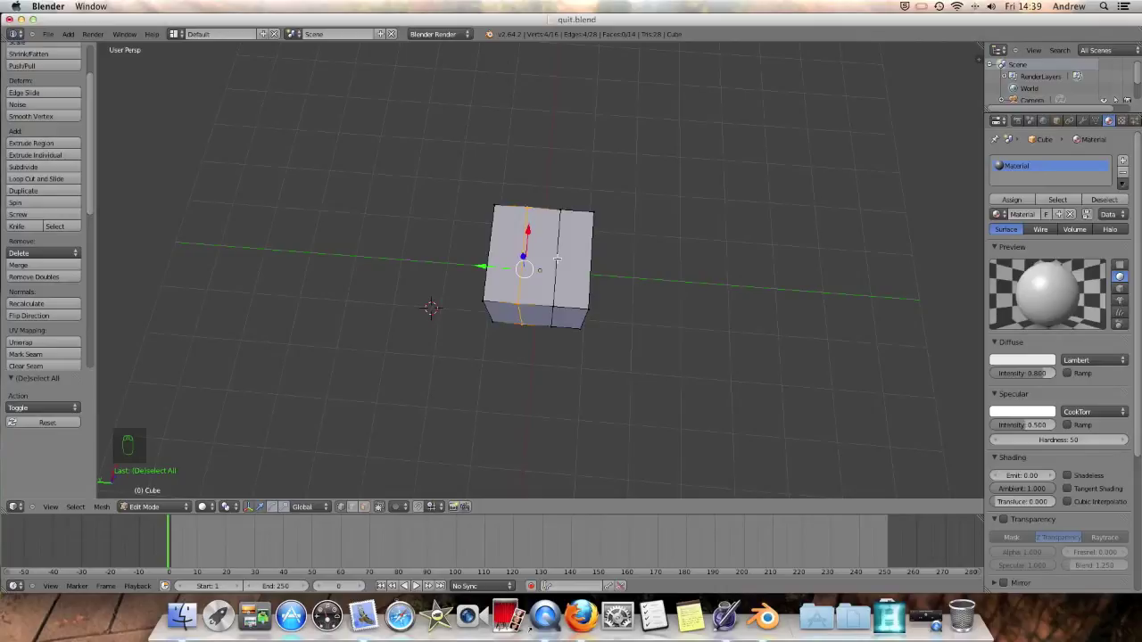
- Select one whole edge loop on the cube, and add the second edge loop to the selection
{"action": "right_click", "coordinate": [555, 257], "text": "alt"}
{"action": "middle_click_drag", "start_coordinate": [598, 324], "coordinate": [581, 343]}
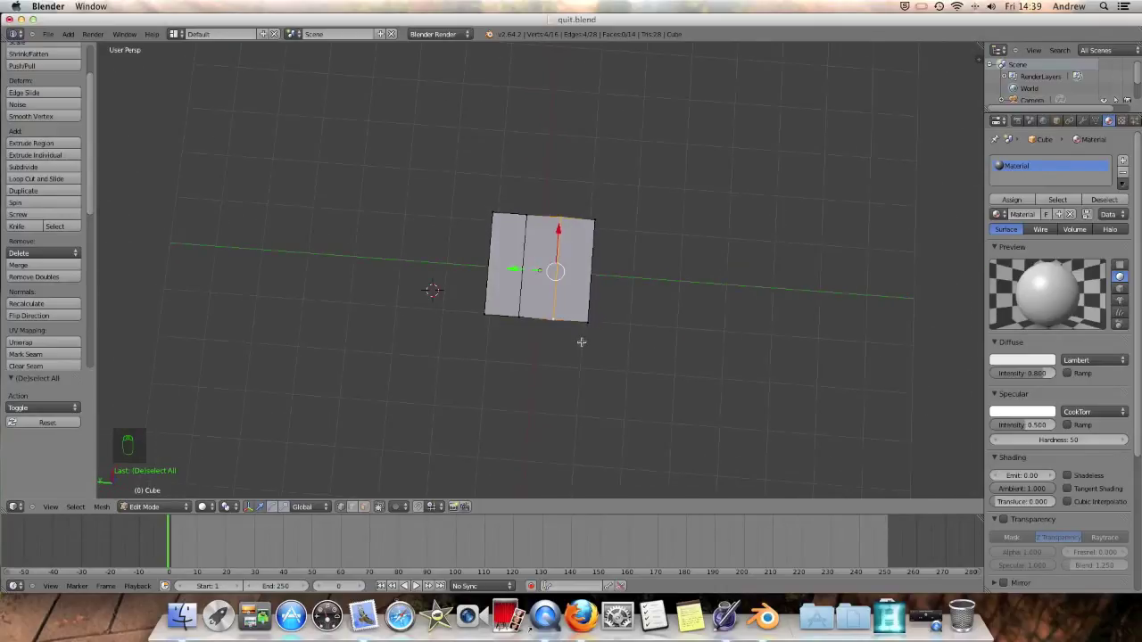
{"action": "right_click", "coordinate": [522, 262], "text": "alt+shift"}
{"action": "middle_click_drag", "start_coordinate": [528, 264], "coordinate": [596, 274]}
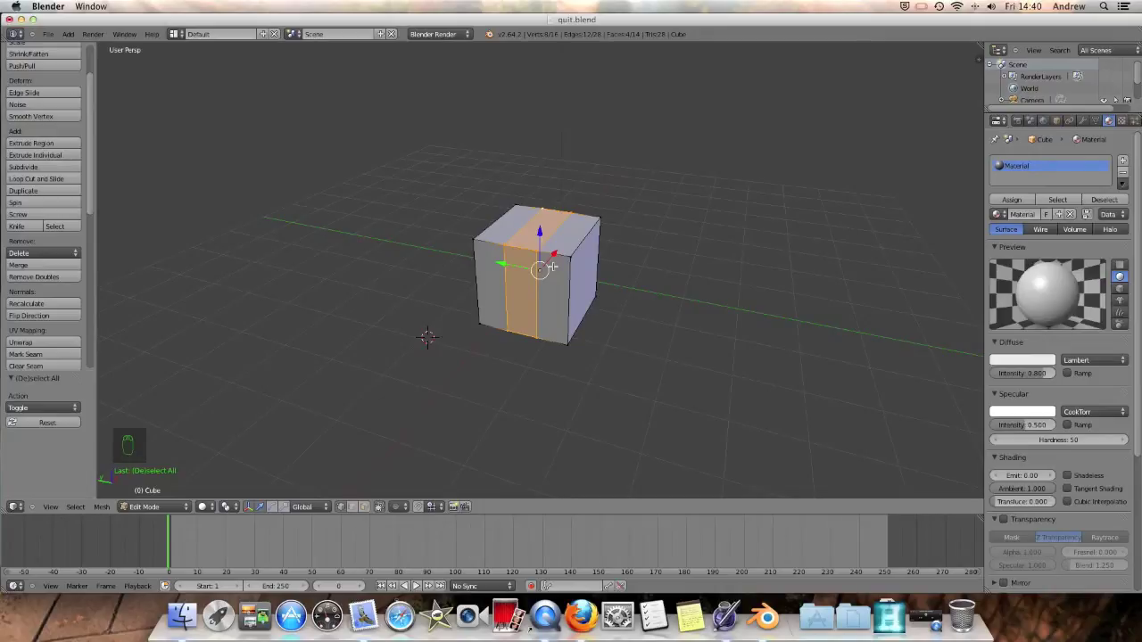
- Undo the loop selections and the two loop cuts, back to the plain cube
{"action": "key", "text": "super+z"}
{"action": "key", "text": "super+z"}
{"action": "key", "text": "super+z"}
{"action": "key", "text": "super+z"}
{"action": "key", "text": "super+z"}
{"action": "key", "text": "super+z"}
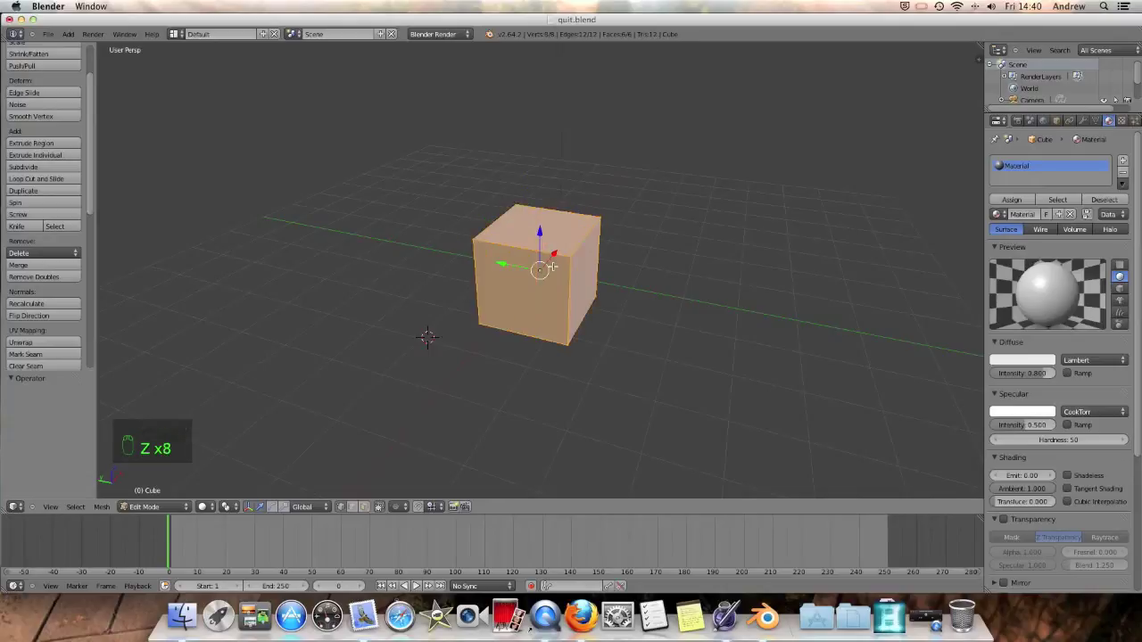
- Add four evenly spaced vertical loop cuts through the cube without sliding them, and clear the selection
{"action": "key", "text": "ctrl+r"}
{"action": "scroll", "coordinate": [539, 243], "scroll_direction": "up", "scroll_amount": 3}
{"action": "left_click", "coordinate": [608, 321]}
{"action": "right_click", "coordinate": [608, 321]}
{"action": "middle_click_drag", "start_coordinate": [599, 337], "coordinate": [658, 349]}
{"action": "key", "text": "a"}
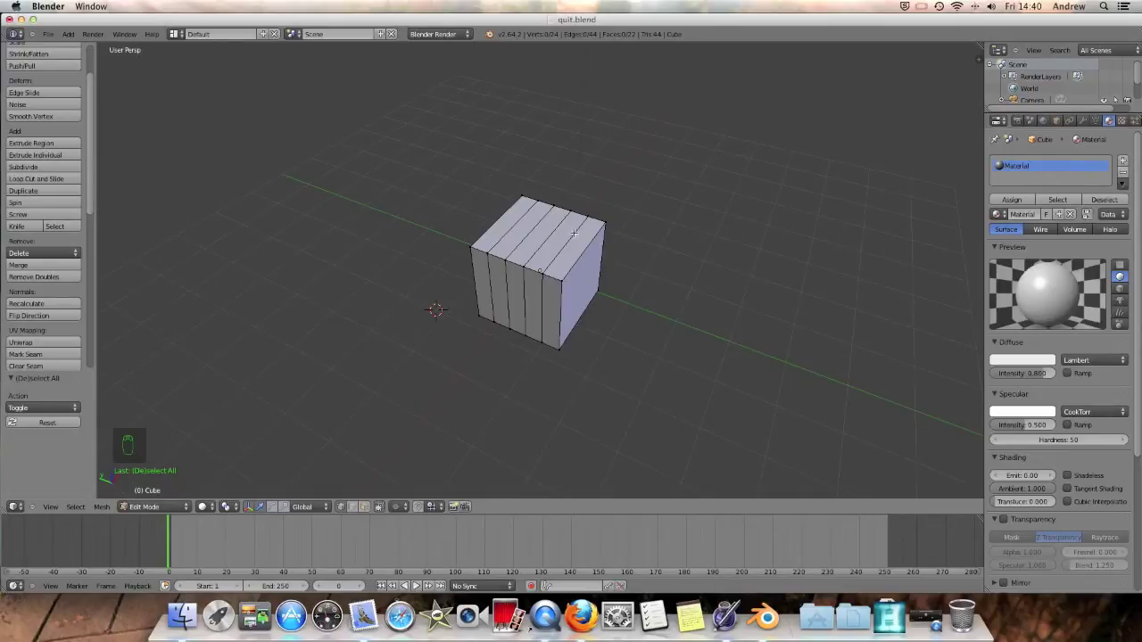
- Select the six vertices along one bottom edge of the cube in wireframe and check them in solid shading
{"action": "middle_click_drag", "start_coordinate": [559, 247], "coordinate": [608, 246]}
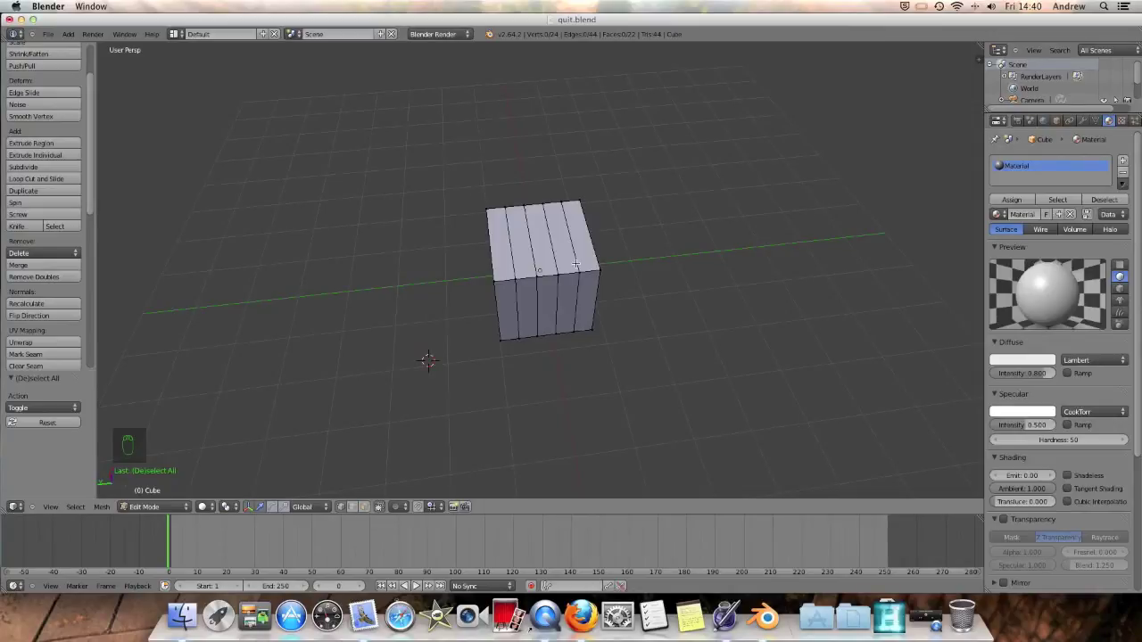
{"action": "key", "text": "z"}
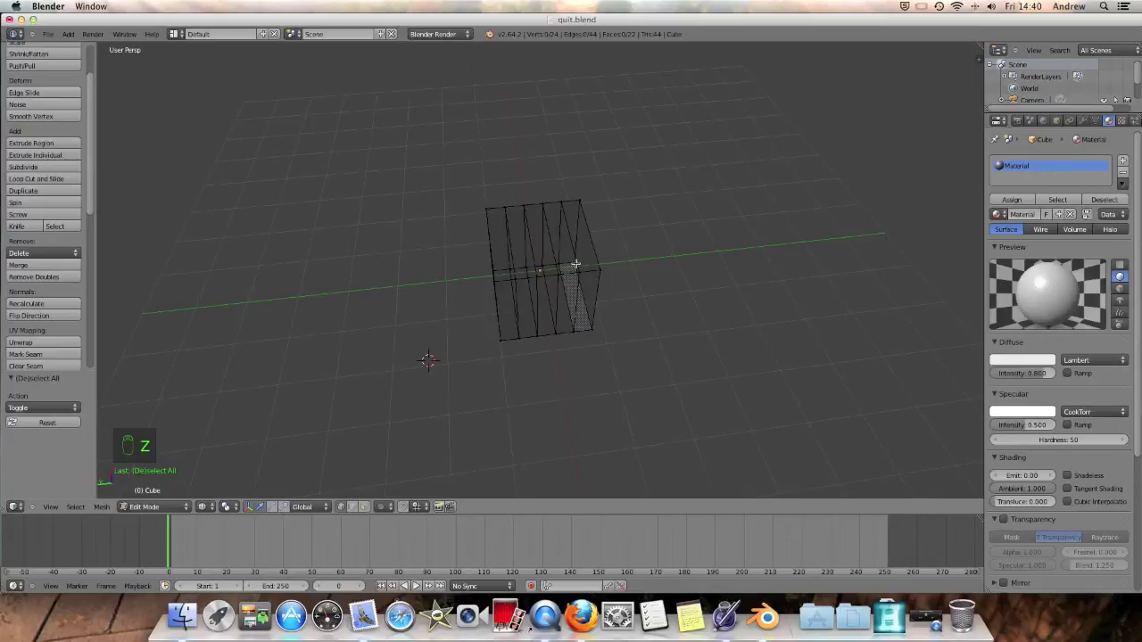
{"action": "middle_click_drag", "start_coordinate": [580, 273], "coordinate": [631, 267]}
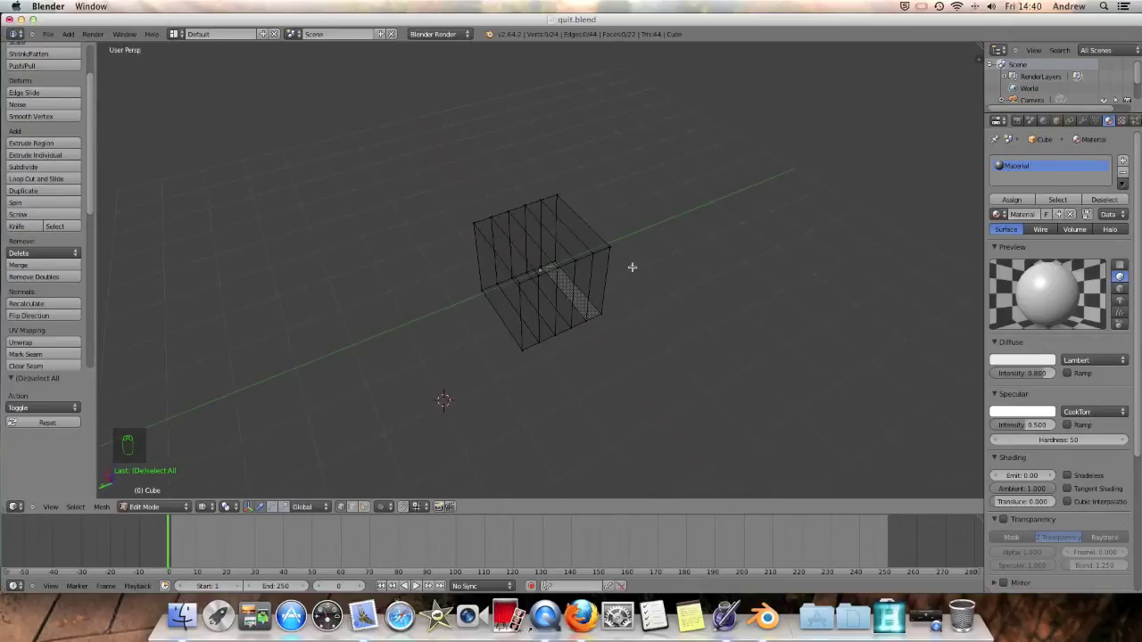
{"action": "right_click", "coordinate": [539, 267], "text": "shift"}
{"action": "right_click", "coordinate": [524, 273], "text": "shift"}
{"action": "right_click", "coordinate": [499, 284], "text": "shift"}
{"action": "right_click", "coordinate": [508, 295], "text": "shift"}
{"action": "key", "text": "z"}
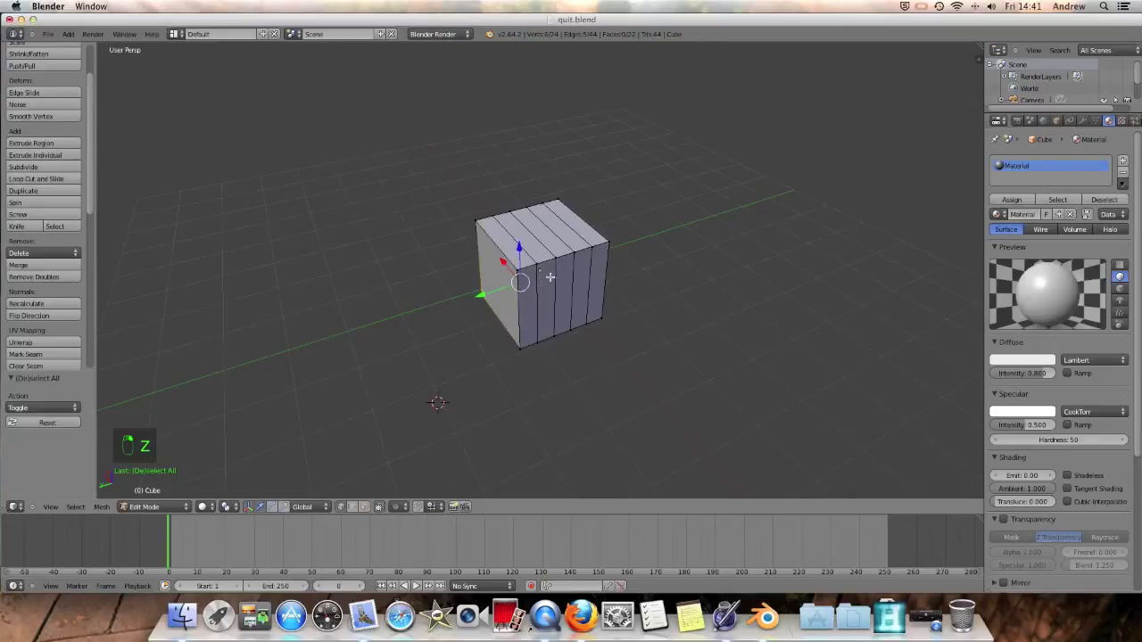
{"action": "key", "text": "z"}
{"action": "mouse_move", "coordinate": [550, 278]}
{"action": "middle_mouse_down"}
{"action": "mouse_move", "coordinate": [562, 335]}
{"action": "mouse_move", "coordinate": [334, 273]}
{"action": "mouse_move", "coordinate": [395, 260]}
{"action": "mouse_move", "coordinate": [510, 271]}
{"action": "middle_mouse_up"}
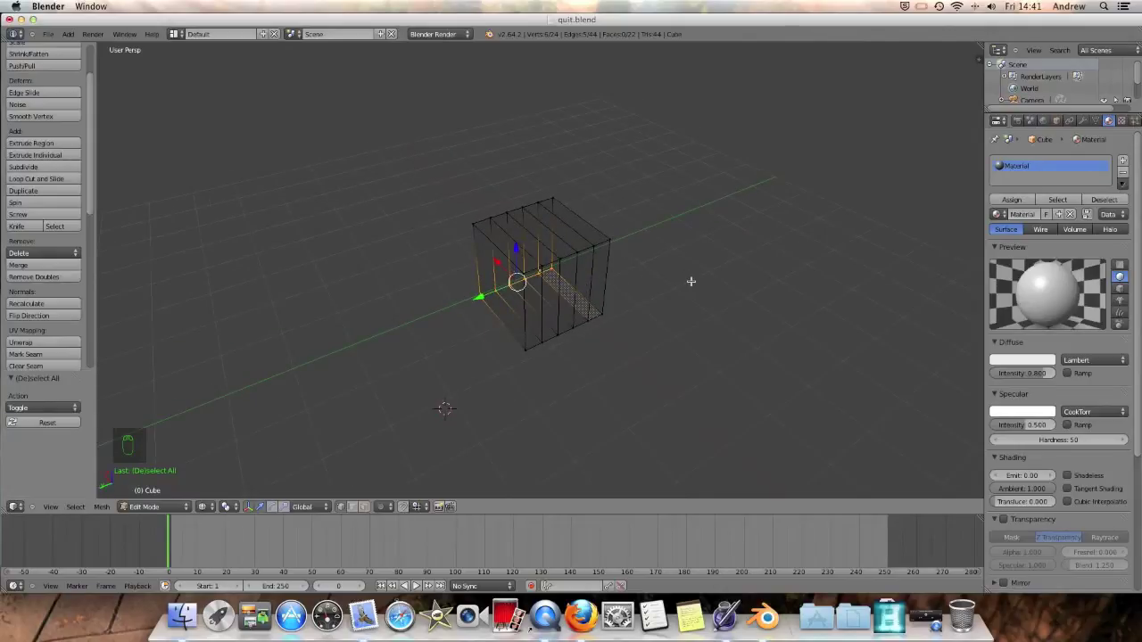
- Clear the selection and box-select the whole cube from the front in solid shading, inspecting the selection from the side
{"action": "key", "text": "KP_1"}
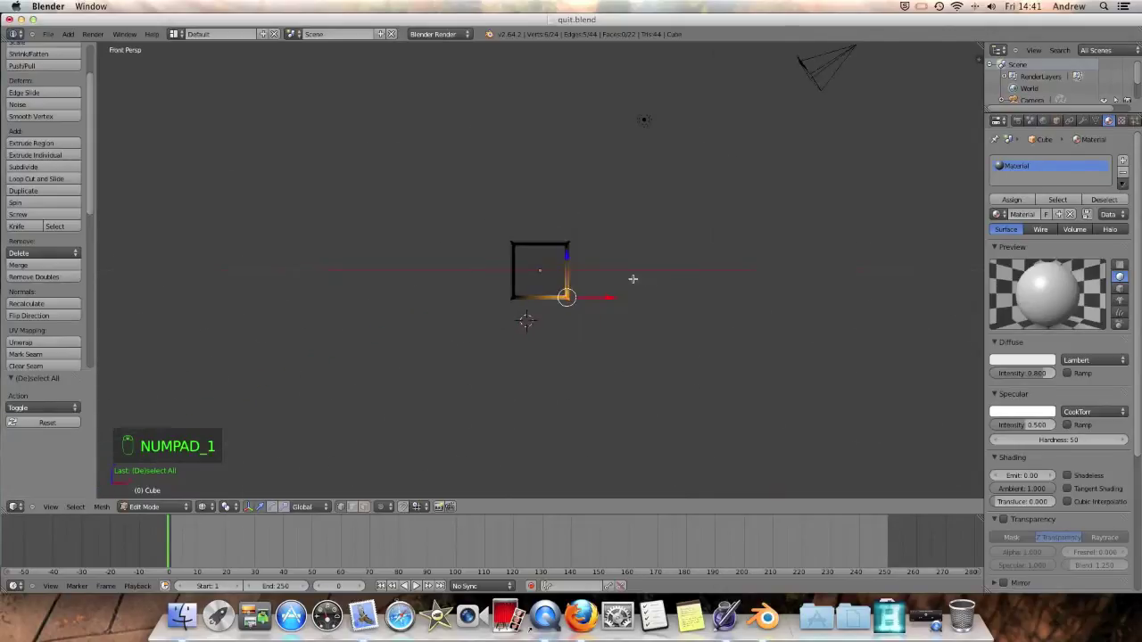
{"action": "key", "text": "z"}
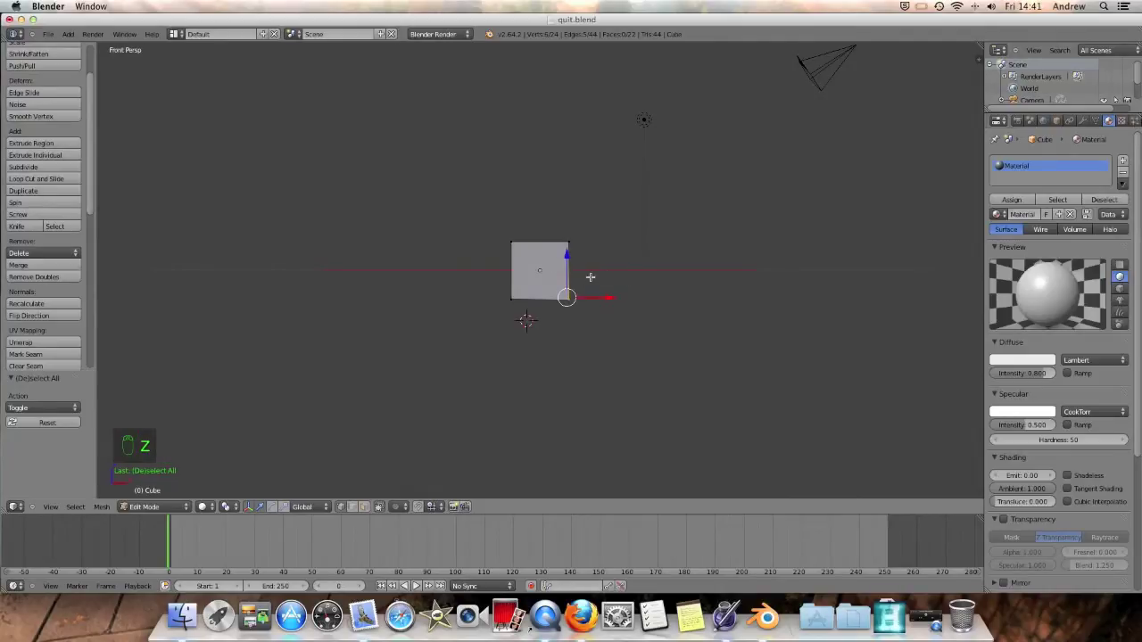
{"action": "key", "text": "a"}
{"action": "key", "text": "b"}
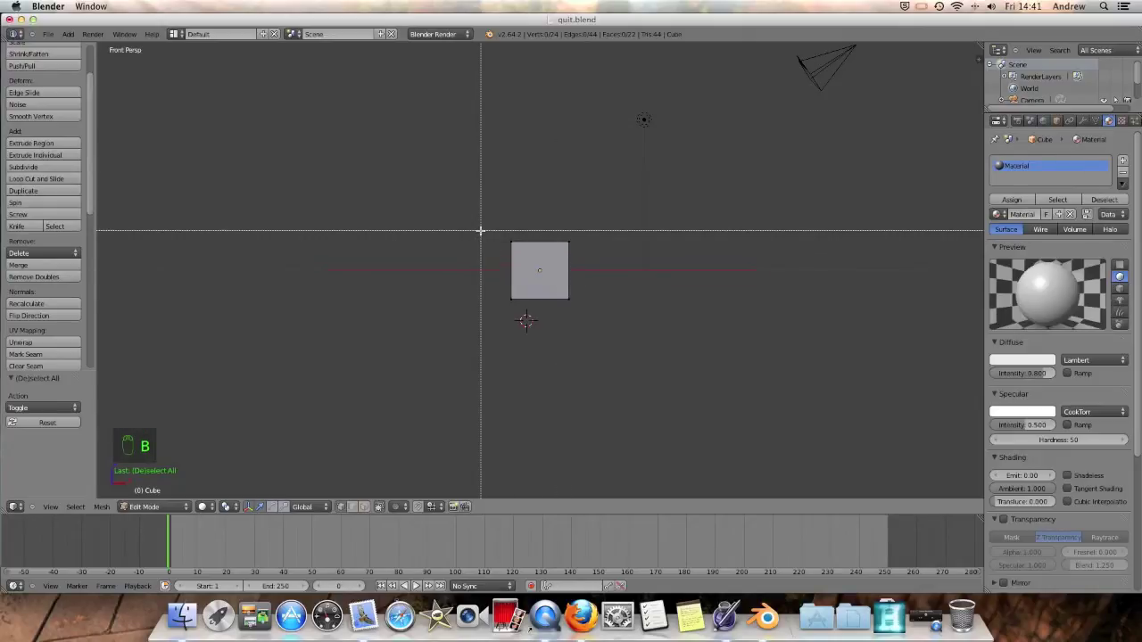
{"action": "left_click_drag", "start_coordinate": [485, 232], "coordinate": [621, 338]}
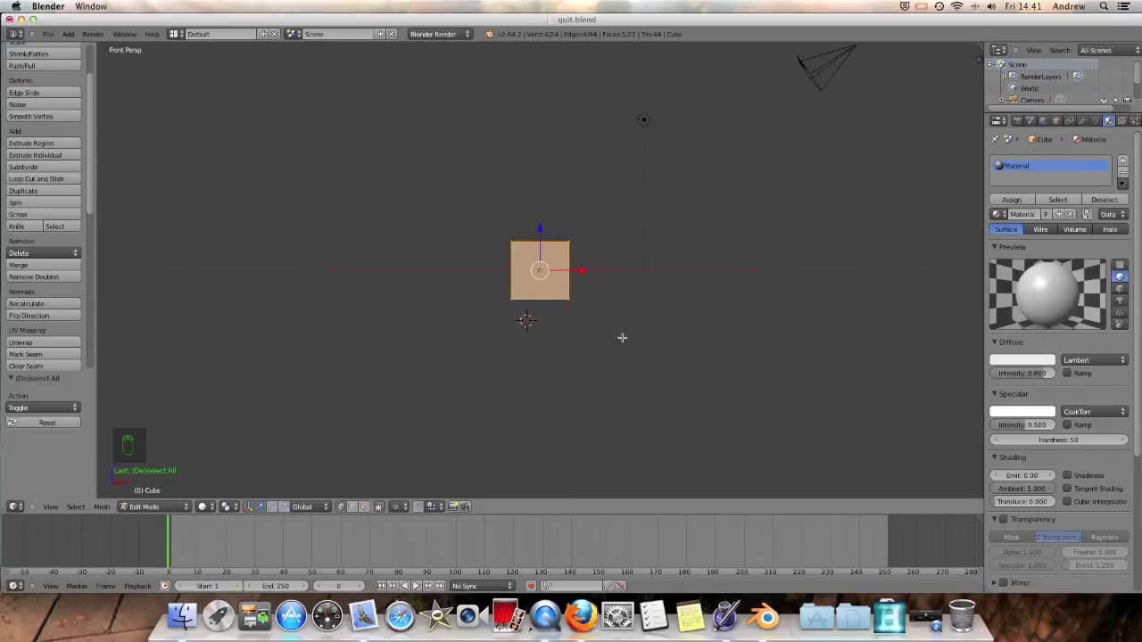
{"action": "middle_click_drag", "start_coordinate": [462, 319], "coordinate": [558, 321]}
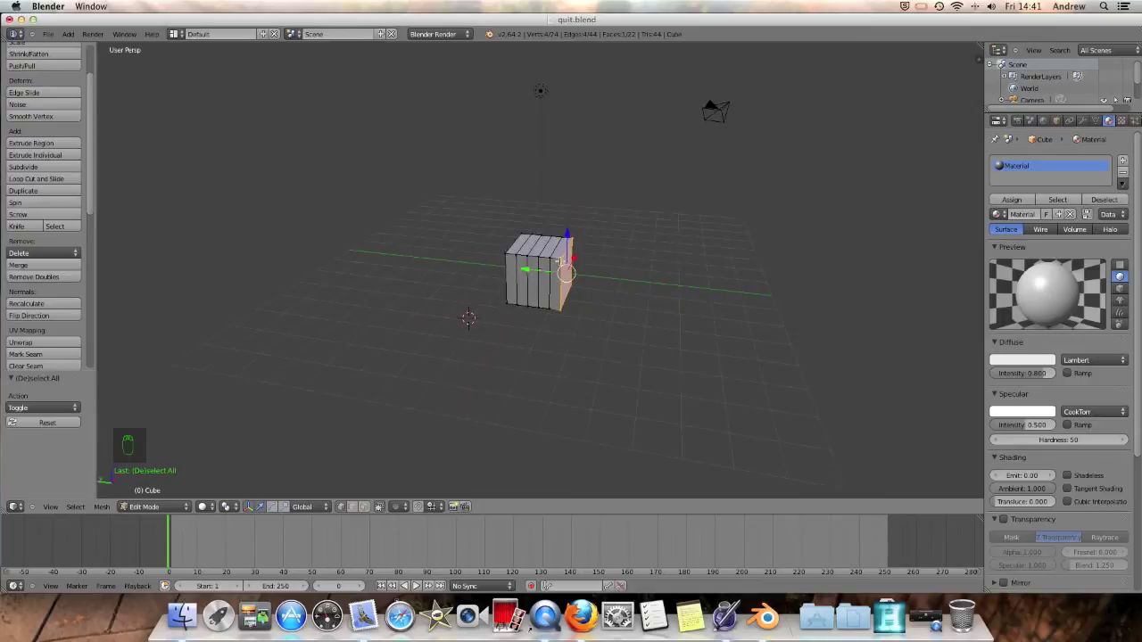
{"action": "key", "text": "super"}
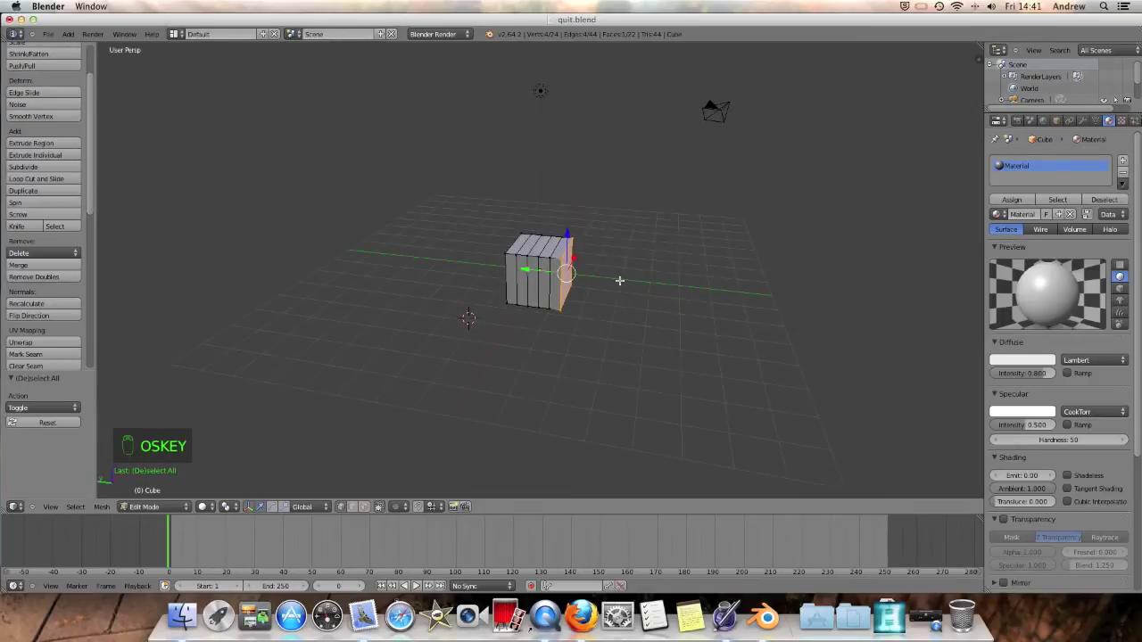
- Box-select the whole cube from the front in wireframe and inspect the selection in solid shading
{"action": "key", "text": "KP_1"}
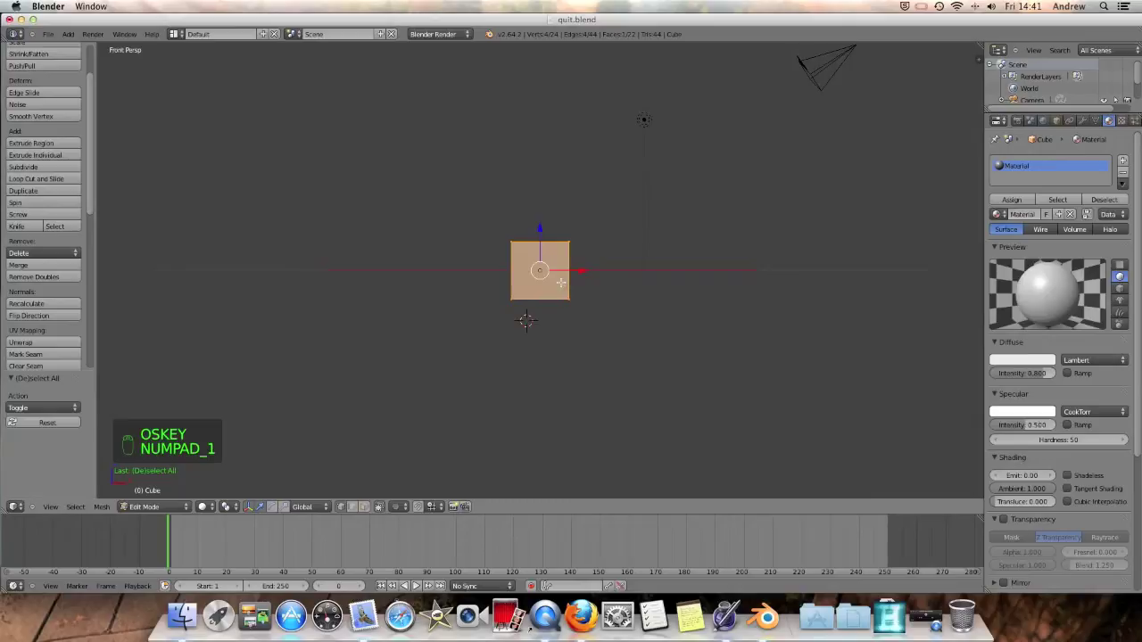
{"action": "key", "text": "z"}
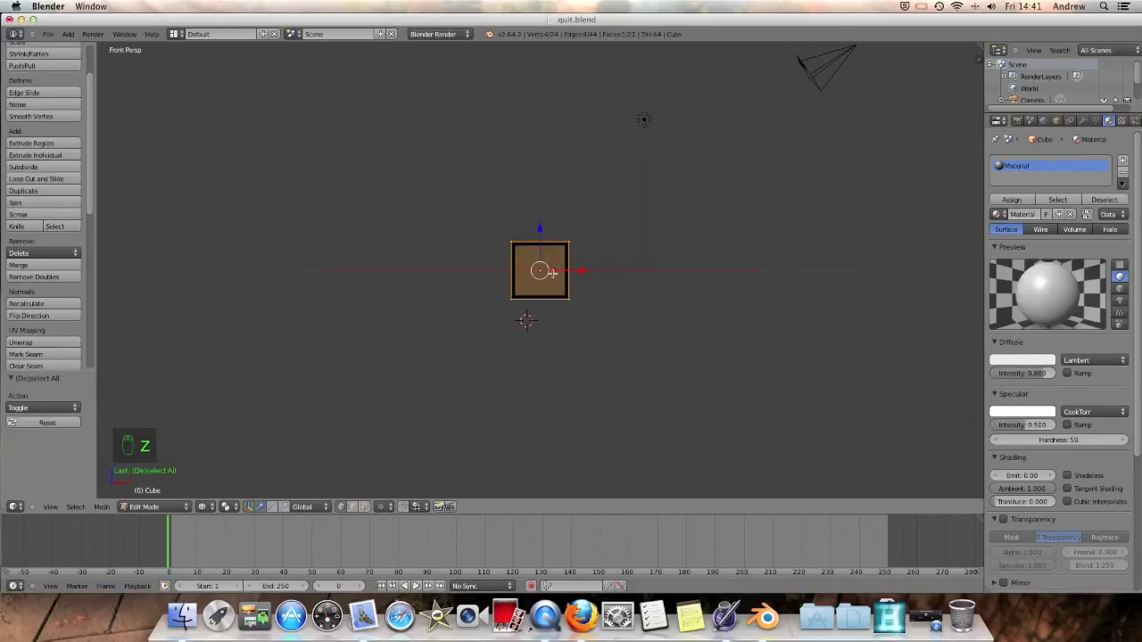
{"action": "key", "text": "b"}
{"action": "left_click_drag", "start_coordinate": [476, 237], "coordinate": [636, 340]}
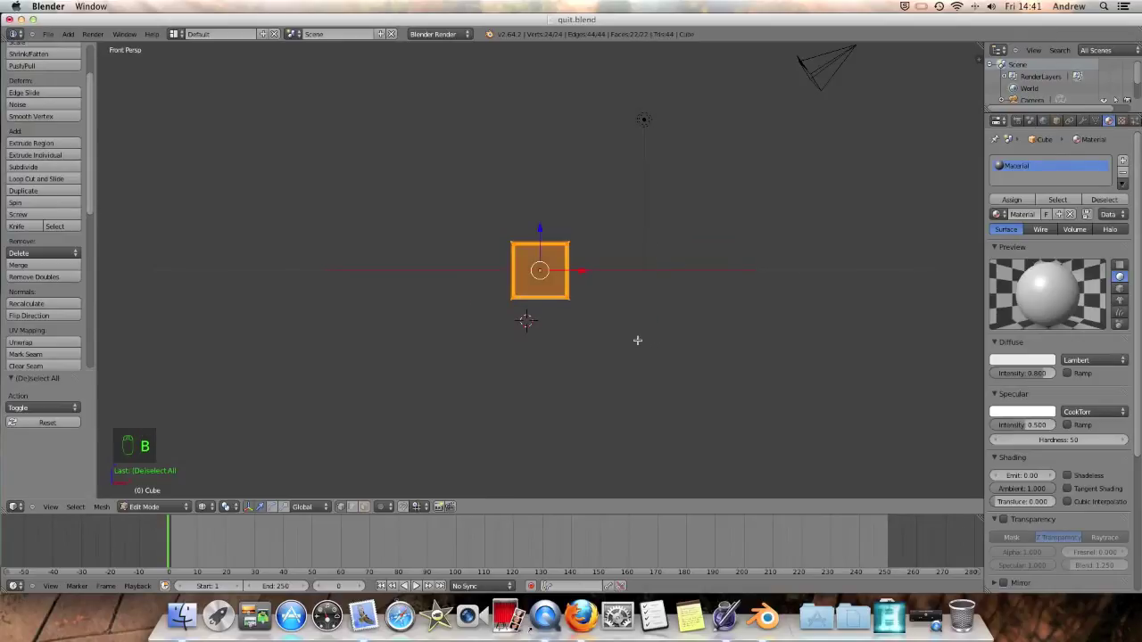
{"action": "key", "text": "z"}
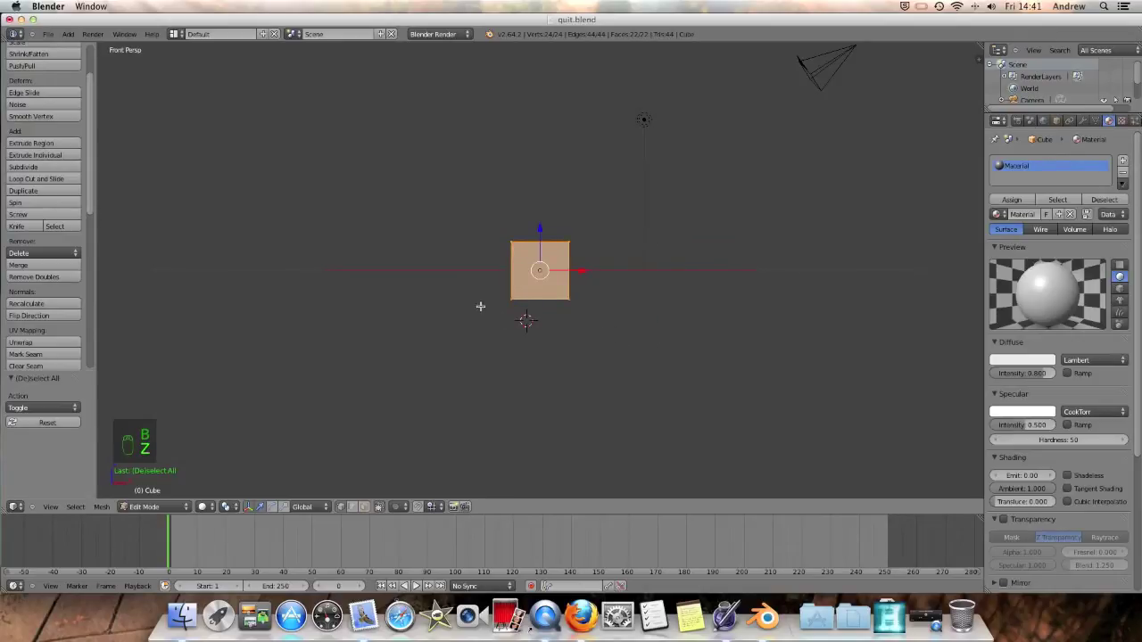
{"action": "middle_click_drag", "start_coordinate": [468, 296], "coordinate": [482, 316]}
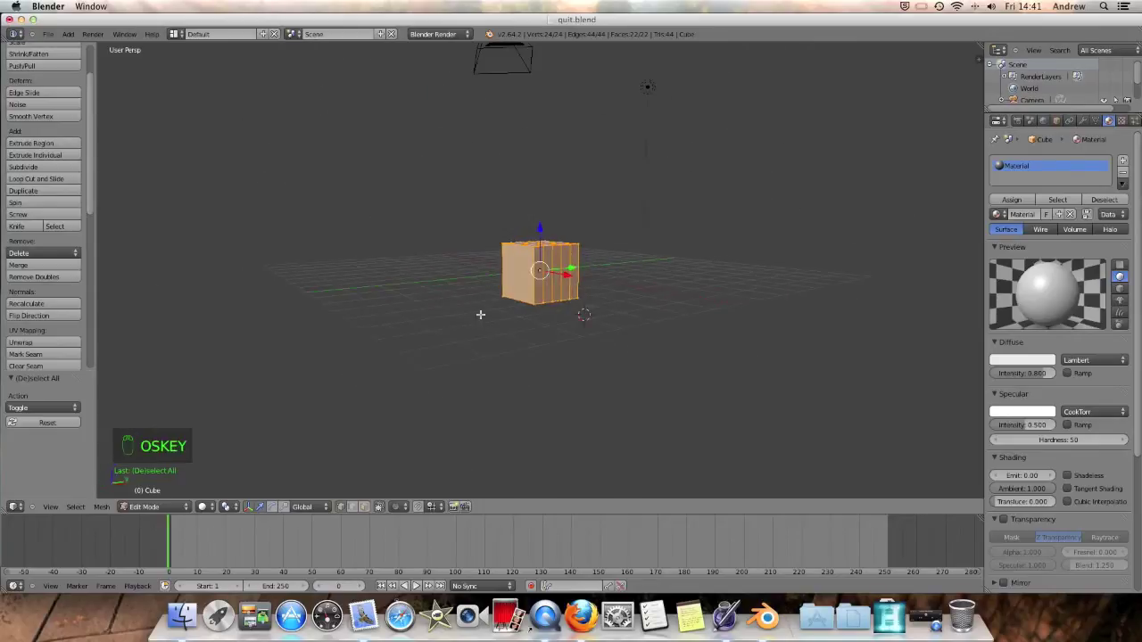
- Undo the wireframe box selection and clear the remaining selection in solid shading
{"action": "key", "text": "super+z"}
{"action": "mouse_move", "coordinate": [550, 325]}
{"action": "middle_mouse_down"}
{"action": "mouse_move", "coordinate": [633, 331]}
{"action": "mouse_move", "coordinate": [609, 327]}
{"action": "mouse_move", "coordinate": [573, 401]}
{"action": "mouse_move", "coordinate": [573, 377]}
{"action": "middle_mouse_up"}
{"action": "key", "text": "z"}
{"action": "key", "text": "z"}
{"action": "key", "text": "a"}
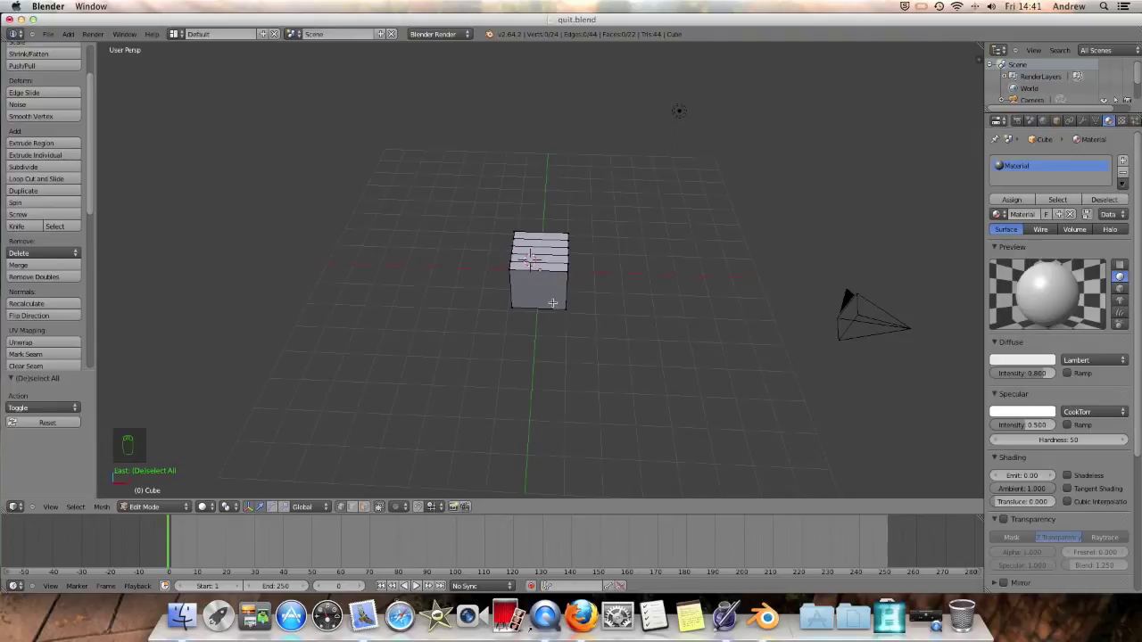
- Show the cube in wireframe from the front with nothing selected
{"action": "key", "text": "KP_1"}
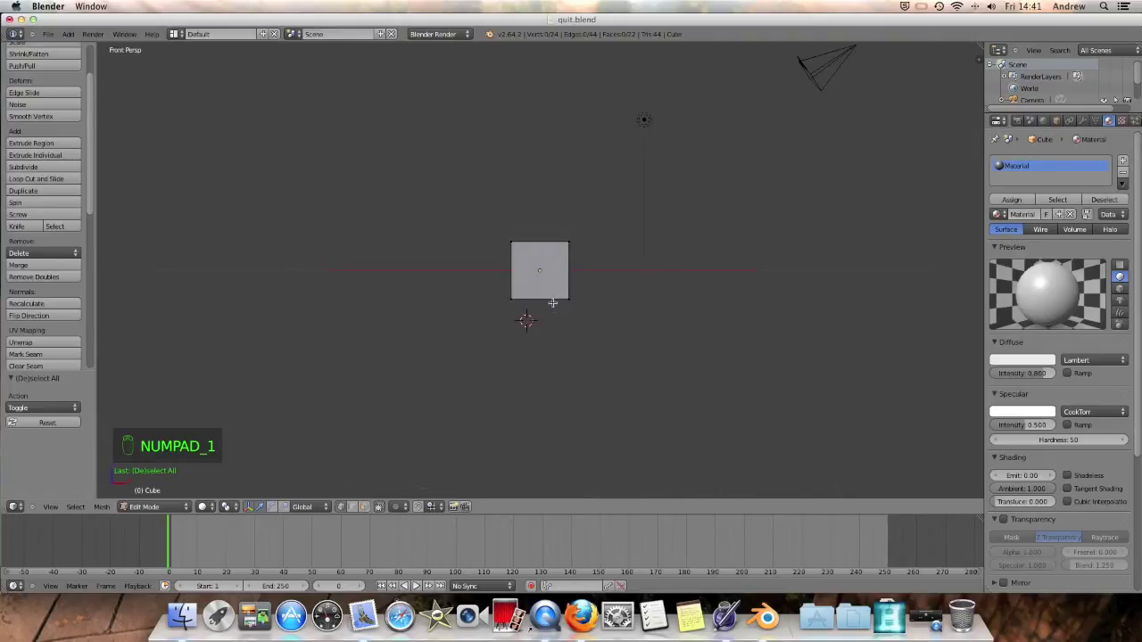
{"action": "key", "text": "a"}
{"action": "key", "text": "a"}
{"action": "key", "text": "z"}
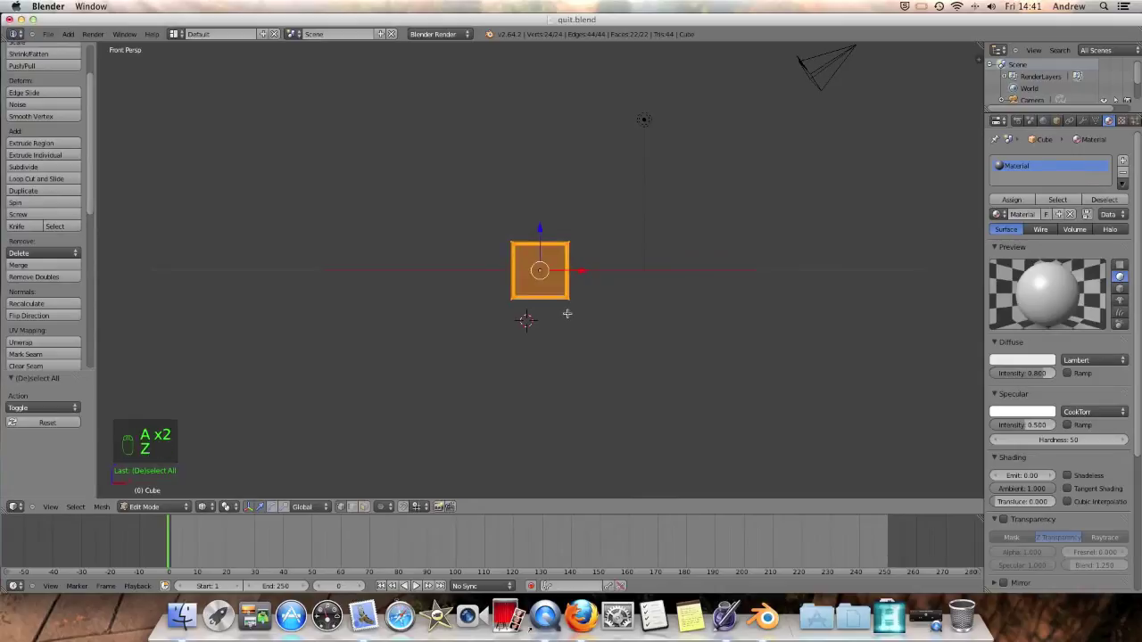
{"action": "key", "text": "a"}
- Box-select all vertices at the cube's lower-left corner in the front perspective wireframe, and undo that selection
{"action": "scroll", "coordinate": [576, 297], "scroll_direction": "up", "scroll_amount": 8}
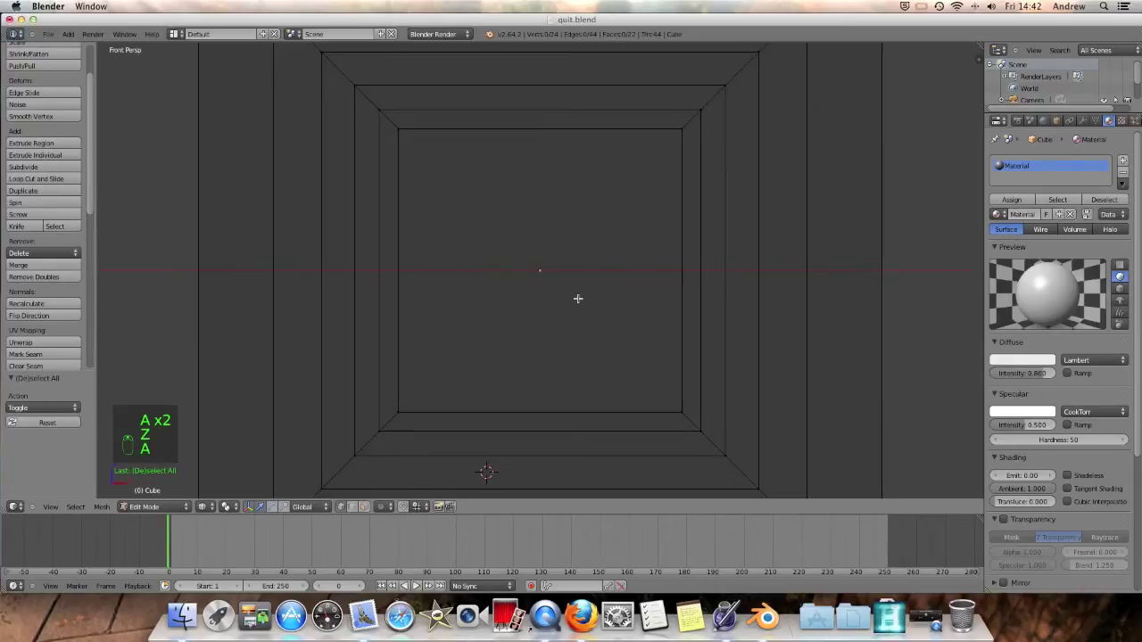
{"action": "scroll", "coordinate": [580, 303], "scroll_direction": "down", "scroll_amount": 2}
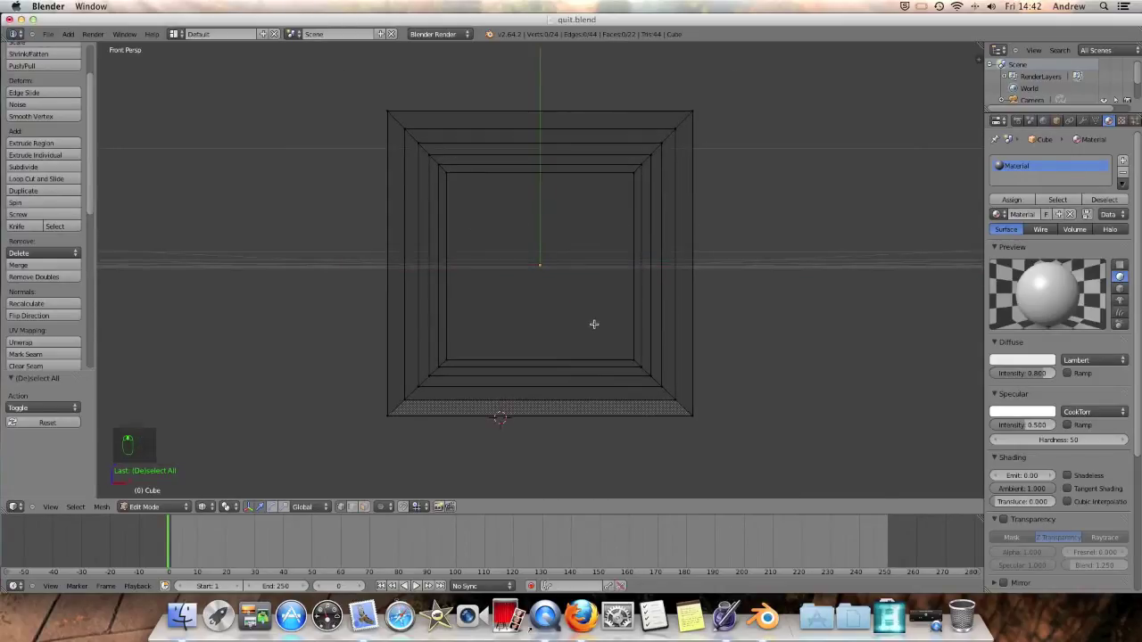
{"action": "key", "text": "KP_1"}
{"action": "key", "text": "b"}
{"action": "left_click_drag", "start_coordinate": [346, 342], "coordinate": [472, 445]}
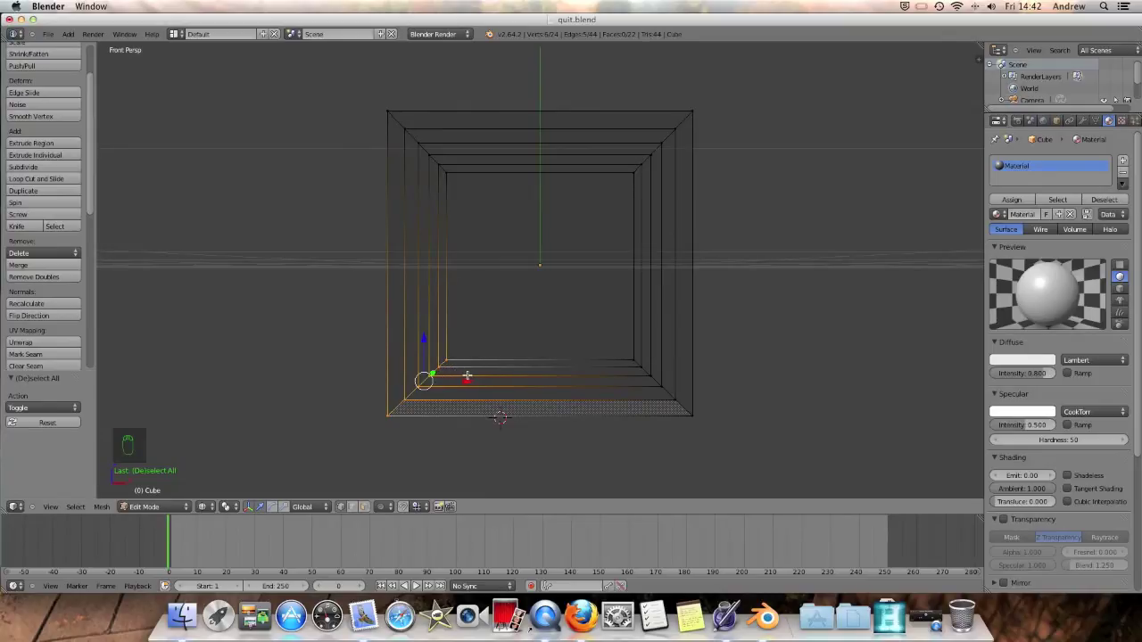
{"action": "key", "text": "super+z"}
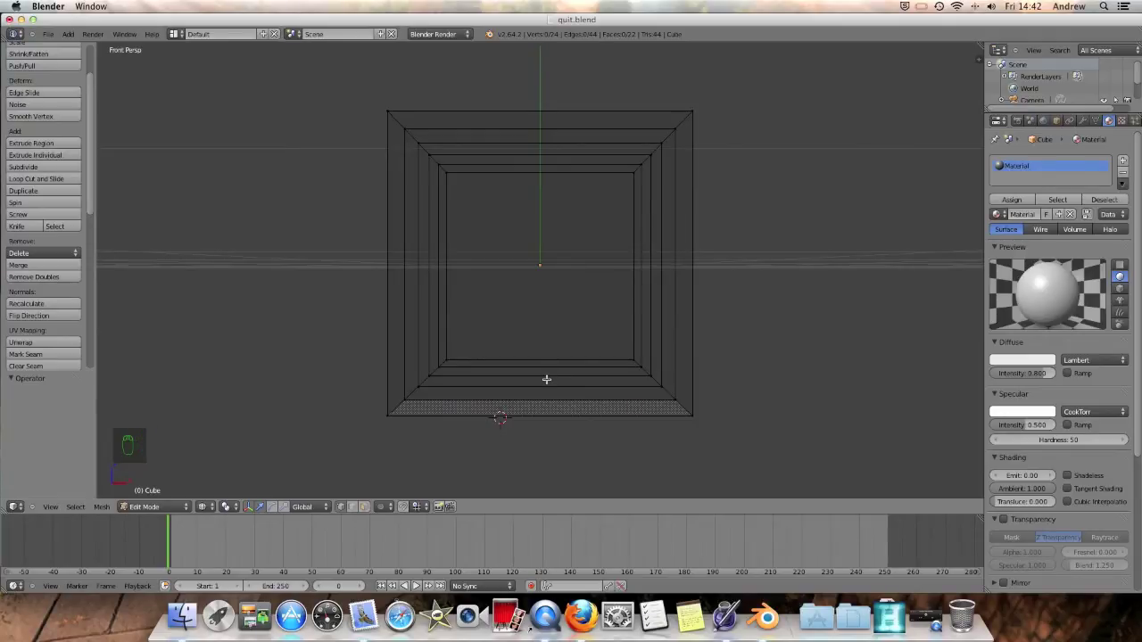
- Change the front view to orthographic, box-select the lower-left corner vertices in wireframe, and inspect them in solid shading
{"action": "key", "text": "KP_5"}
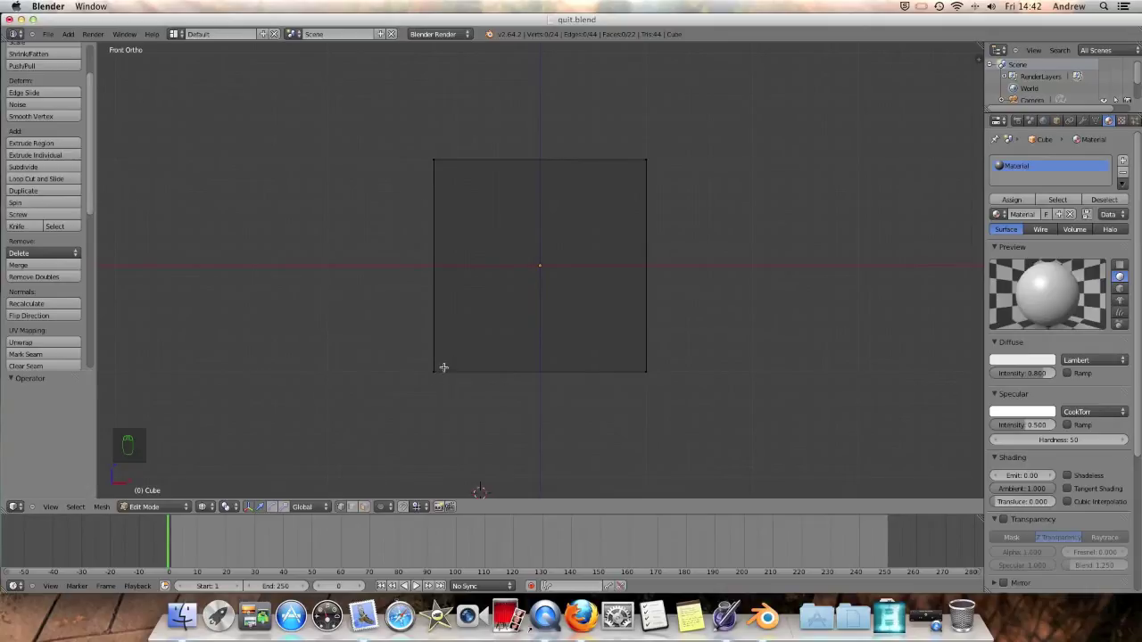
{"action": "key", "text": "b"}
{"action": "left_click_drag", "start_coordinate": [408, 350], "coordinate": [478, 384]}
{"action": "middle_click_drag", "start_coordinate": [484, 384], "coordinate": [528, 389]}
{"action": "key", "text": "z"}
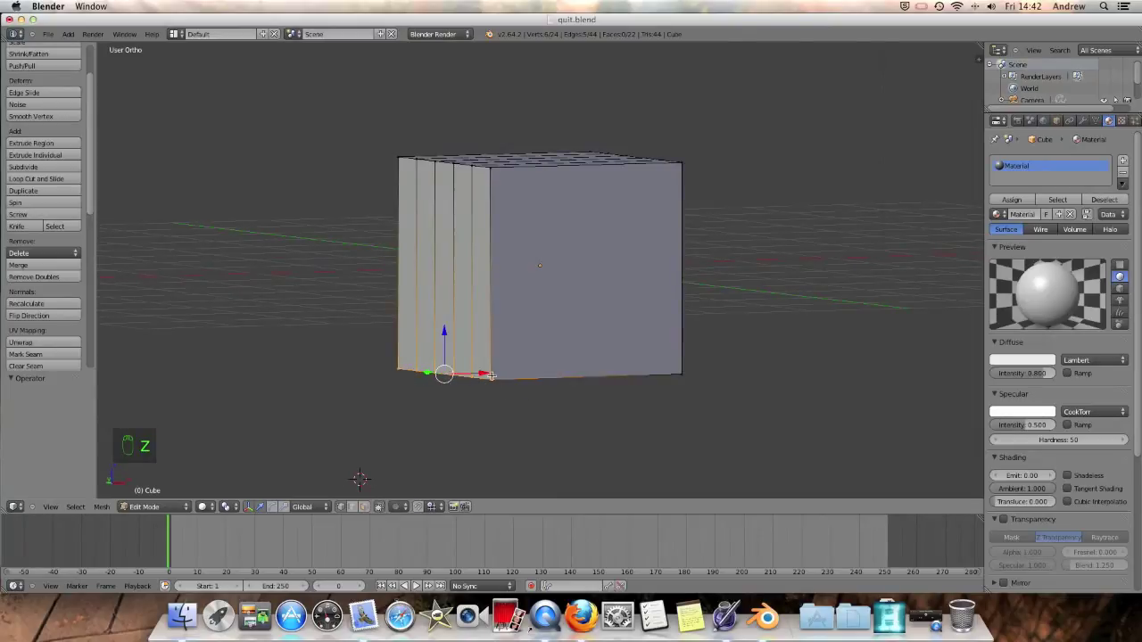
- Return to the front view with solid shading and clear the corner selection
{"action": "key", "text": "KP_1"}
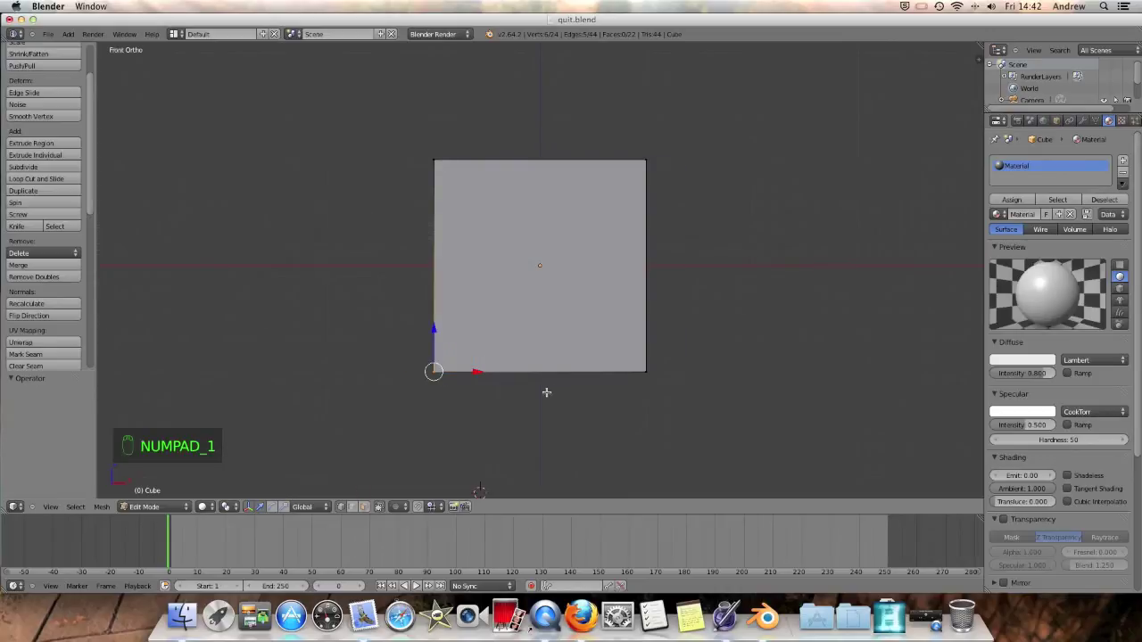
{"action": "key", "text": "z"}
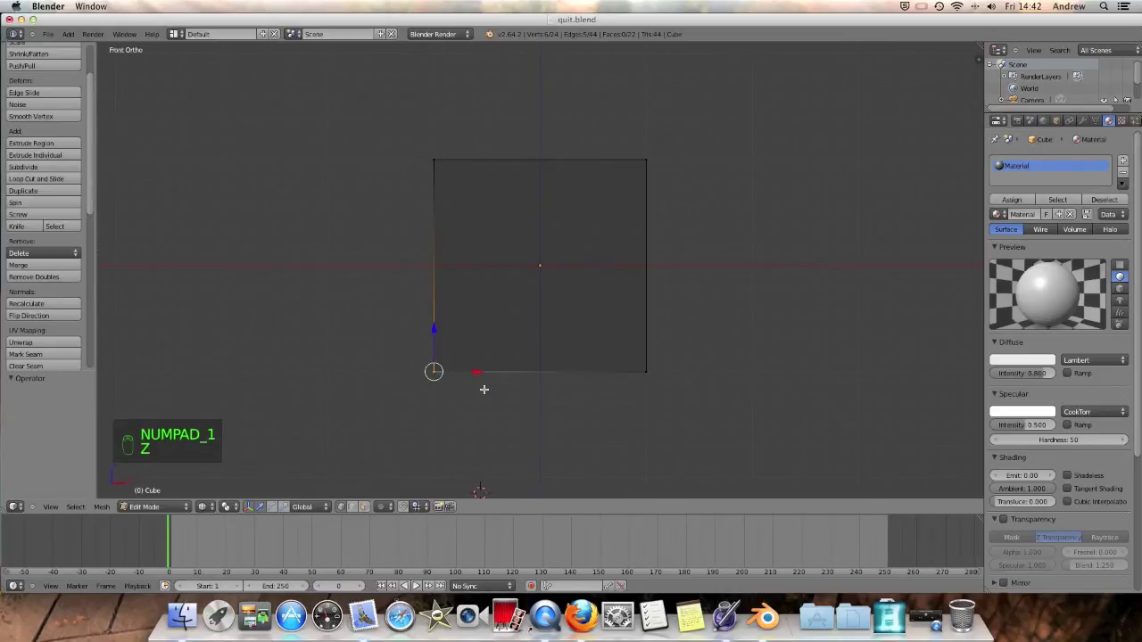
{"action": "key", "text": "z"}
{"action": "key", "text": "a"}
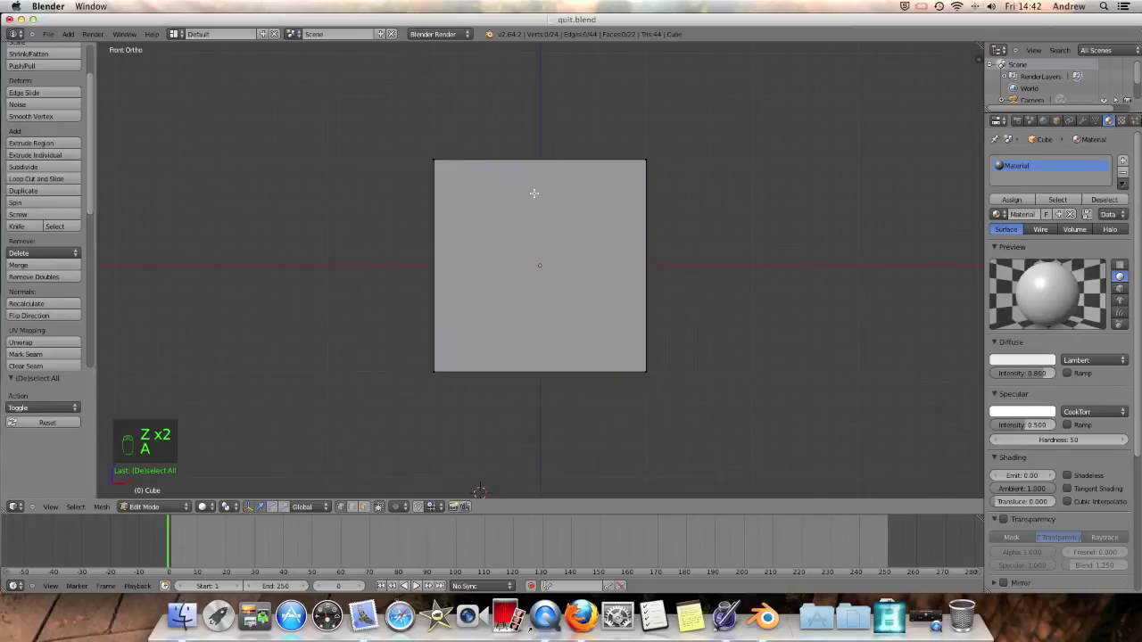
- Try to box-select the lower-left corner vertices in solid shading, inspect the selection, and undo it
{"action": "key", "text": "b"}
{"action": "left_click_drag", "start_coordinate": [392, 333], "coordinate": [498, 440]}
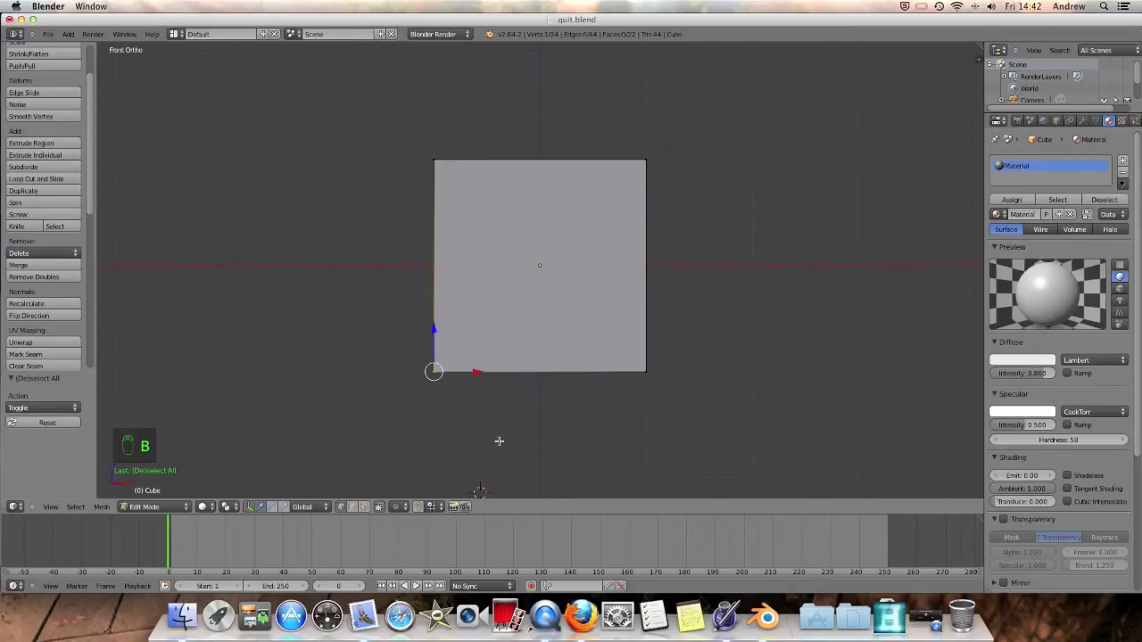
{"action": "middle_click_drag", "start_coordinate": [453, 403], "coordinate": [539, 403]}
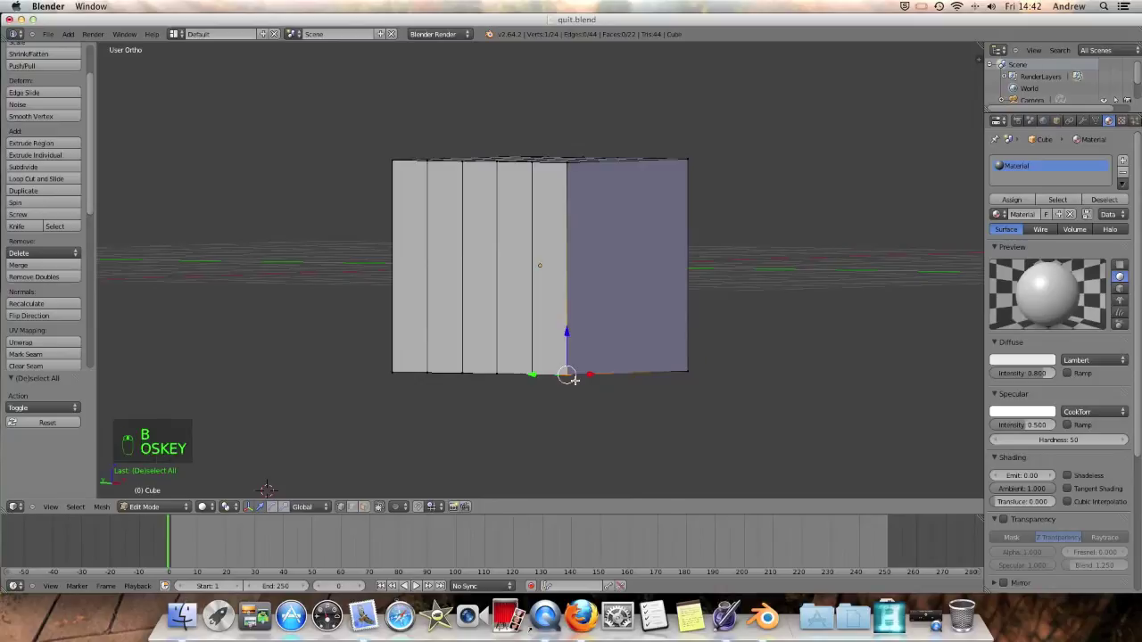
{"action": "key", "text": "super+z"}
{"action": "key", "text": "KP_1"}
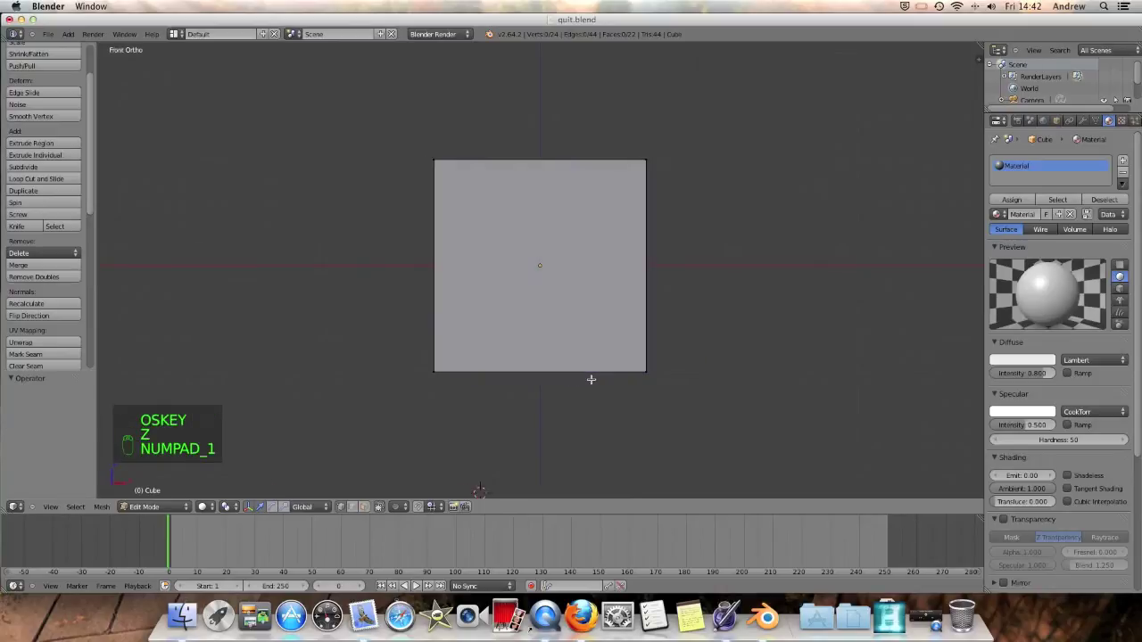
- Box-select the vertices at all four corners of the cube in the front orthographic wireframe view
{"action": "key", "text": "z"}
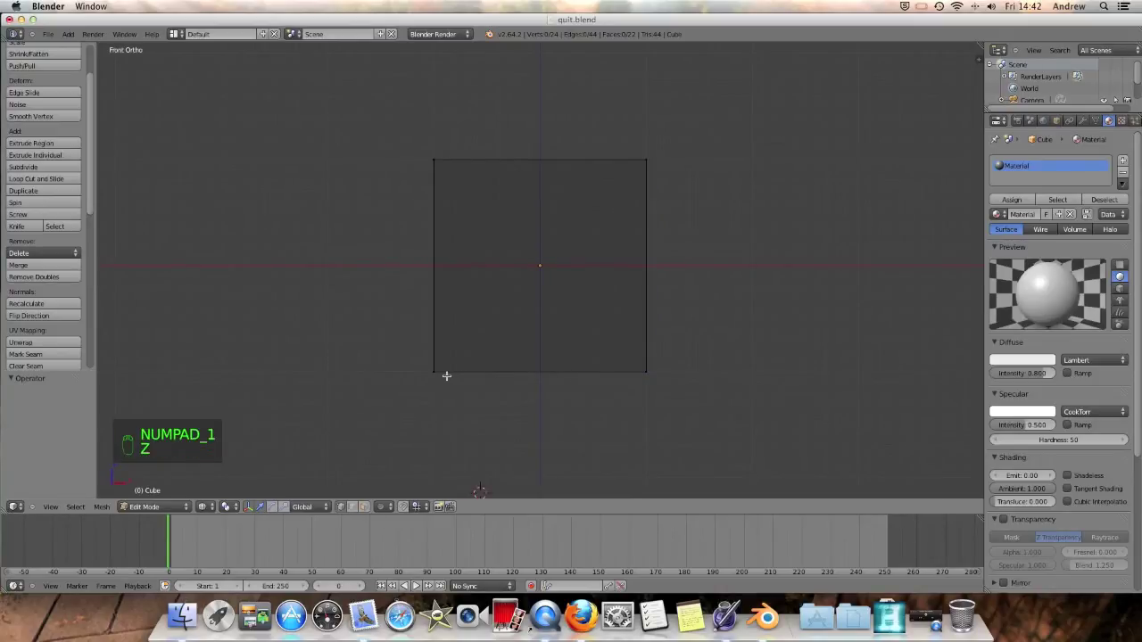
{"action": "key", "text": "z"}
{"action": "key", "text": "KP_5"}
{"action": "key", "text": "KP_5"}
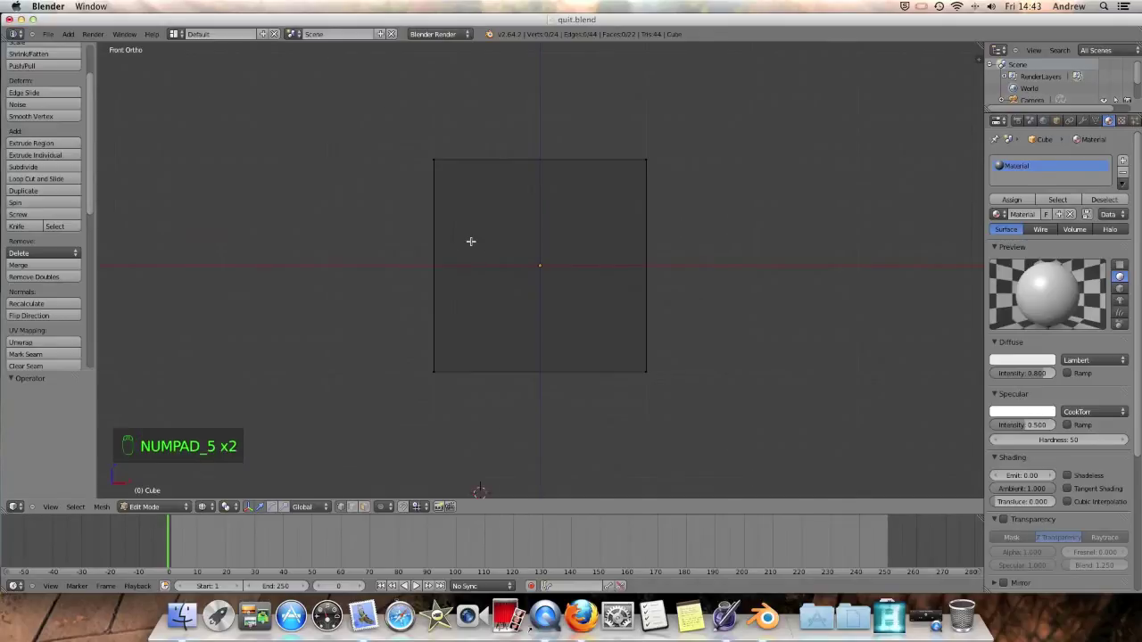
{"action": "key", "text": "b"}
{"action": "left_click_drag", "start_coordinate": [387, 133], "coordinate": [458, 204]}
{"action": "key", "text": "b"}
{"action": "left_click_drag", "start_coordinate": [402, 354], "coordinate": [456, 385]}
{"action": "key", "text": "b"}
{"action": "left_click_drag", "start_coordinate": [597, 339], "coordinate": [655, 382]}
{"action": "key", "text": "b"}
{"action": "left_click_drag", "start_coordinate": [596, 140], "coordinate": [720, 191]}
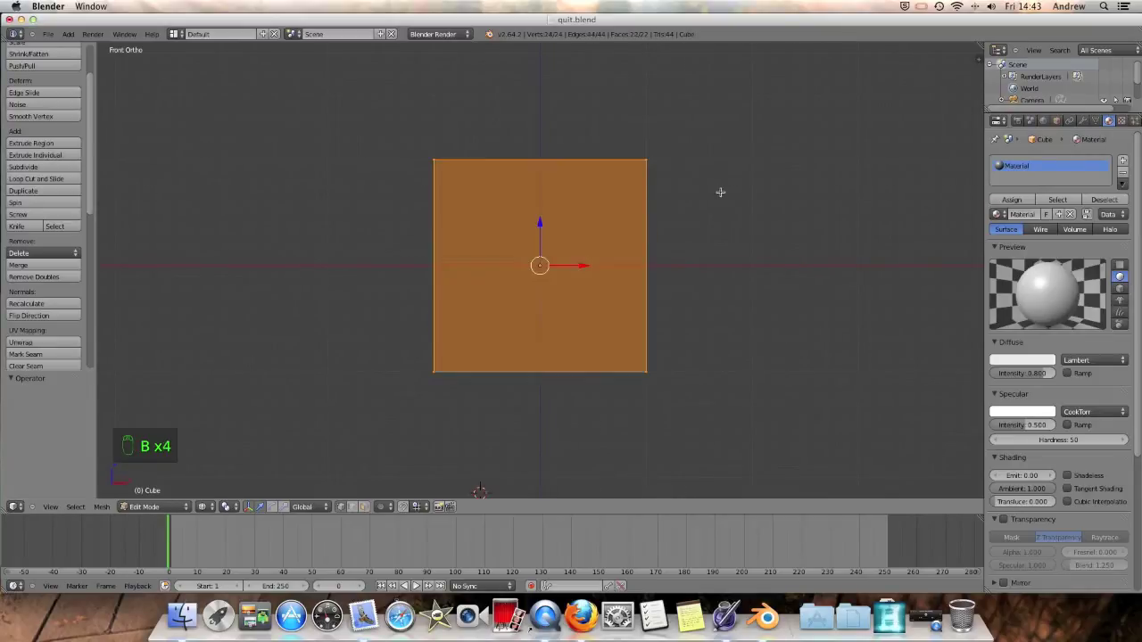
- Inspect the four-corner selection from an angle in solid and wireframe shading, and clear it
{"action": "middle_click_drag", "start_coordinate": [708, 274], "coordinate": [541, 310]}
{"action": "key", "text": "z"}
{"action": "scroll", "coordinate": [647, 352], "scroll_direction": "down", "scroll_amount": 3}
{"action": "key", "text": "z"}
{"action": "key", "text": "z"}
{"action": "key", "text": "a"}
- In perspective view, select two adjacent vertices at the cube's near top corner and move them inward about -0.38 X and -0.40 Y
{"action": "key", "text": "KP_5"}
{"action": "scroll", "coordinate": [533, 302], "scroll_direction": "up", "scroll_amount": 5}
{"action": "scroll", "coordinate": [532, 302], "scroll_direction": "up", "scroll_amount": 1}
{"action": "scroll", "coordinate": [532, 301], "scroll_direction": "down", "scroll_amount": 1}
{"action": "right_click", "coordinate": [537, 252]}
{"action": "right_click", "coordinate": [608, 216], "text": "shift"}
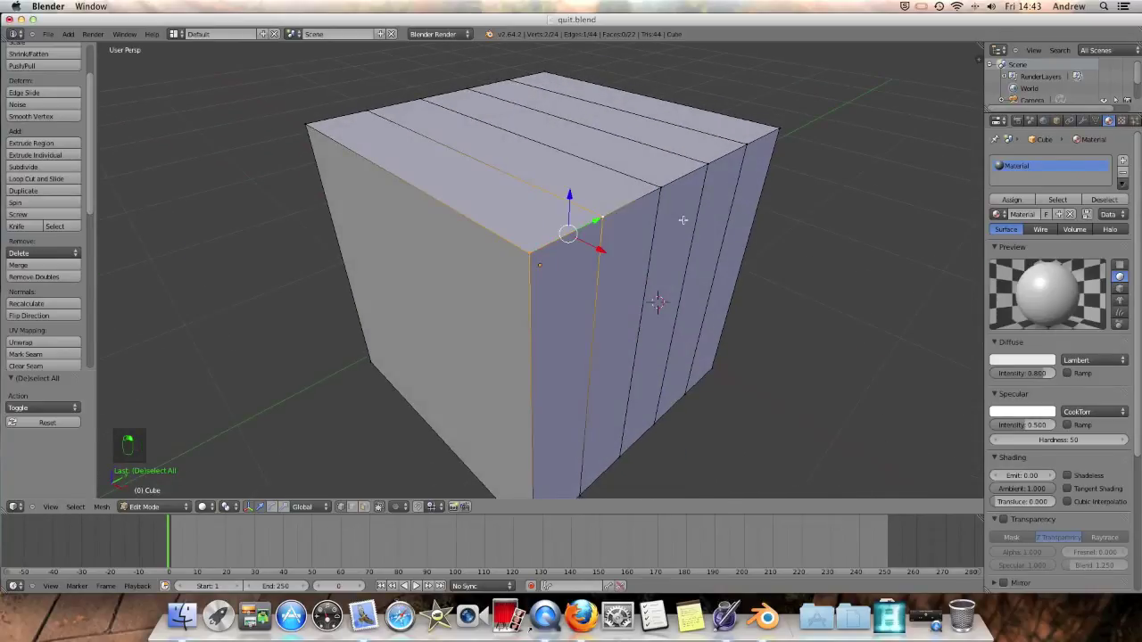
{"action": "key", "text": "g"}
{"action": "left_click", "coordinate": [535, 219]}
{"action": "middle_click_drag", "start_coordinate": [535, 219], "coordinate": [607, 224]}
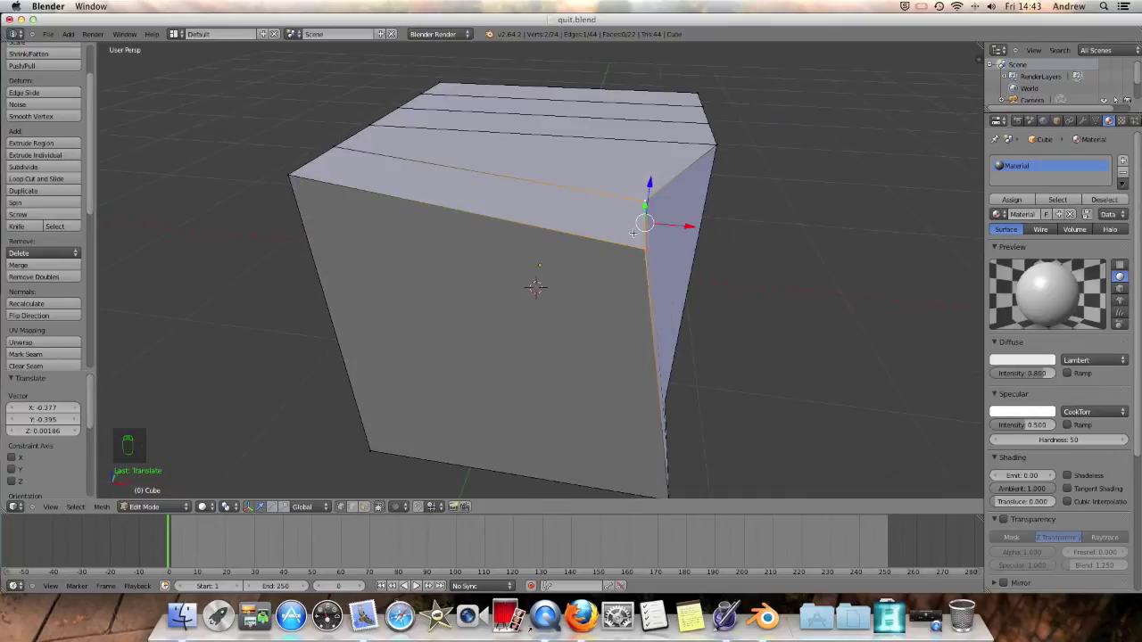
- Examine the deformed cube in the front orthographic view, comparing wireframe and solid shading
{"action": "key", "text": "KP_1"}
{"action": "scroll", "coordinate": [638, 234], "scroll_direction": "down", "scroll_amount": 3}
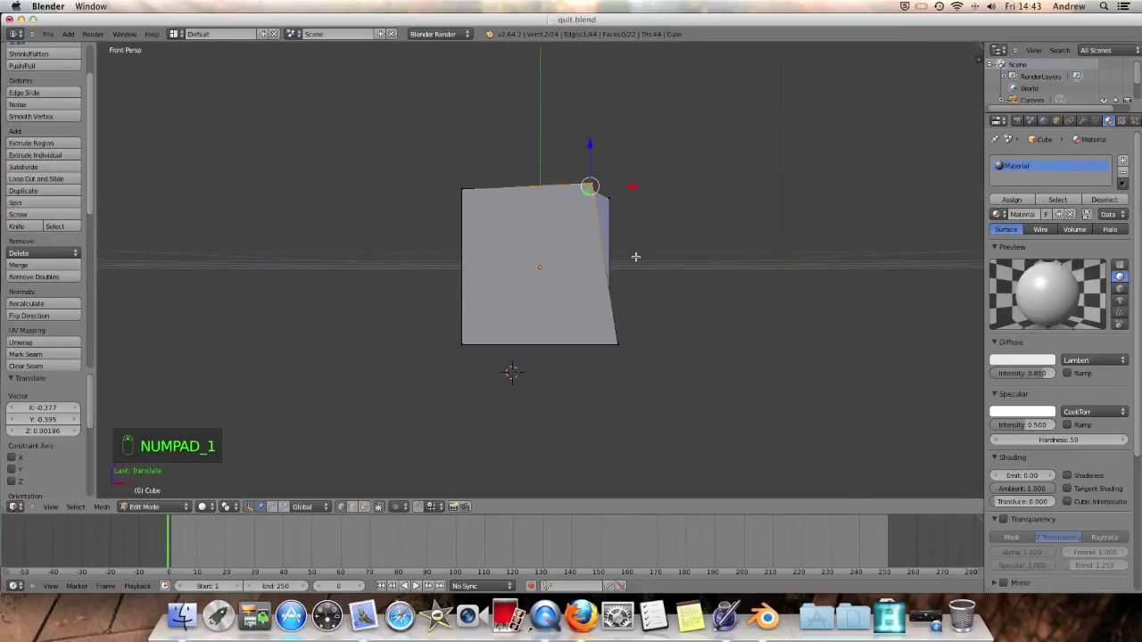
{"action": "scroll", "coordinate": [633, 258], "scroll_direction": "down", "scroll_amount": 4}
{"action": "key", "text": "KP_5"}
{"action": "scroll", "coordinate": [633, 256], "scroll_direction": "up", "scroll_amount": 4}
{"action": "scroll", "coordinate": [623, 279], "scroll_direction": "up", "scroll_amount": 4}
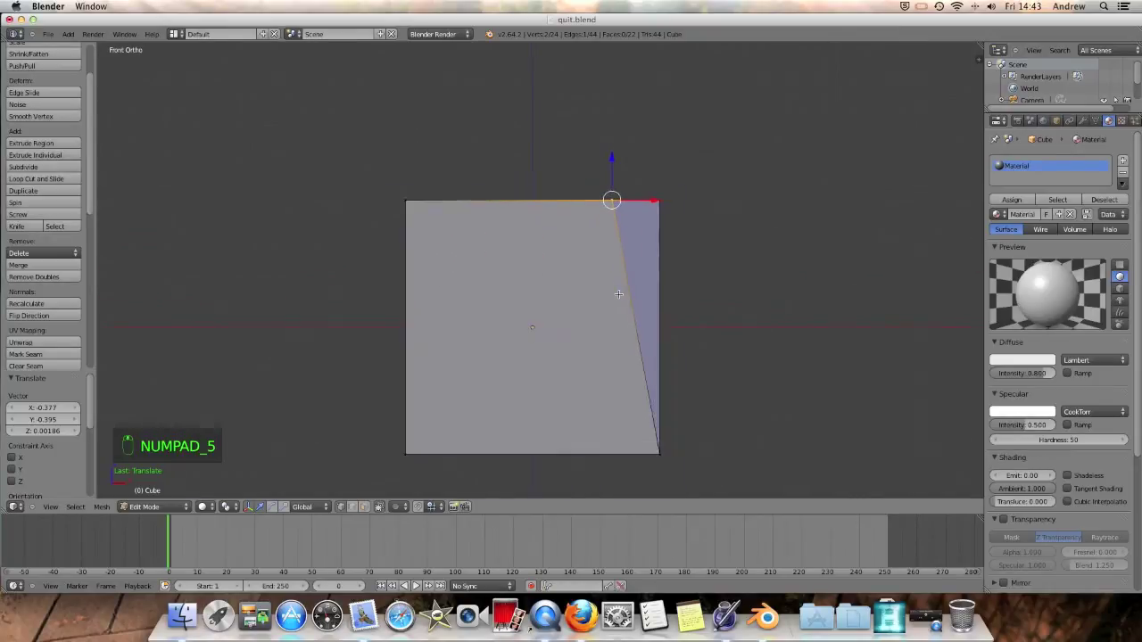
{"action": "key", "text": "z"}
{"action": "key", "text": "z"}
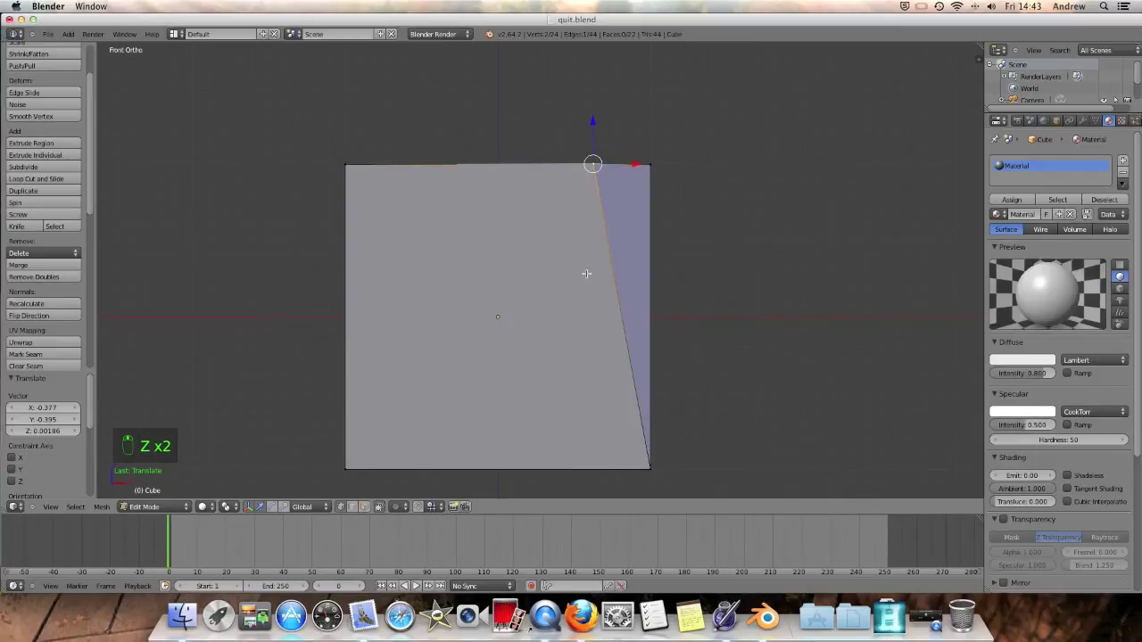
- Box-select the upper-right corner vertices in wireframe and move them outward about 0.93 on X and 0.33 on Z
{"action": "key", "text": "z"}
{"action": "key", "text": "a"}
{"action": "key", "text": "b"}
{"action": "left_click_drag", "start_coordinate": [637, 140], "coordinate": [682, 197]}
{"action": "key", "text": "g"}
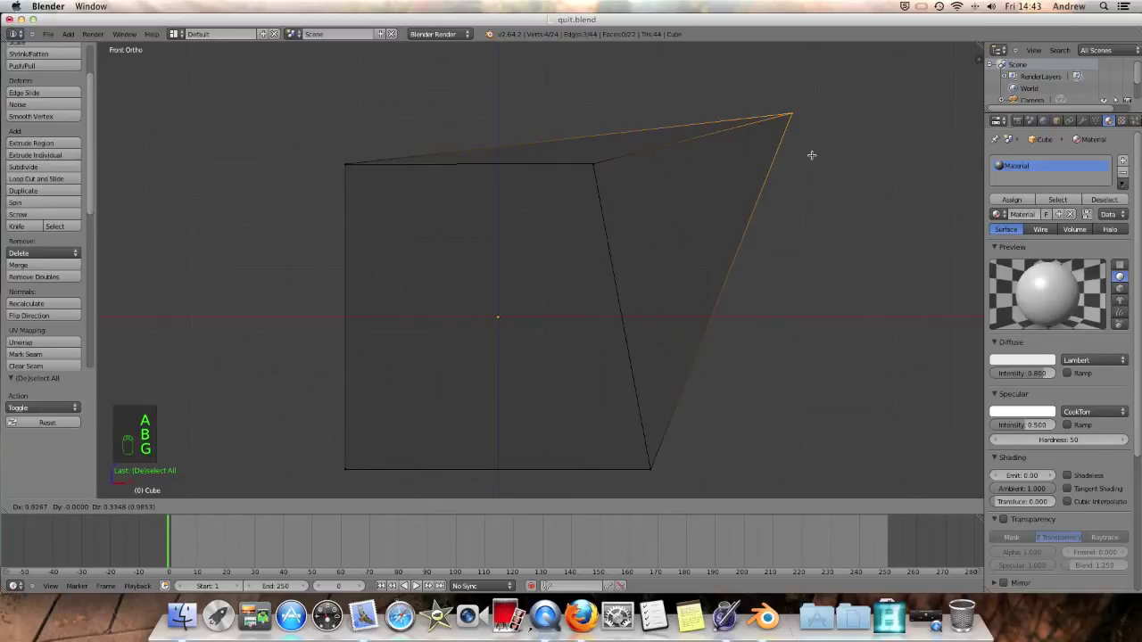
{"action": "left_click", "coordinate": [810, 153]}
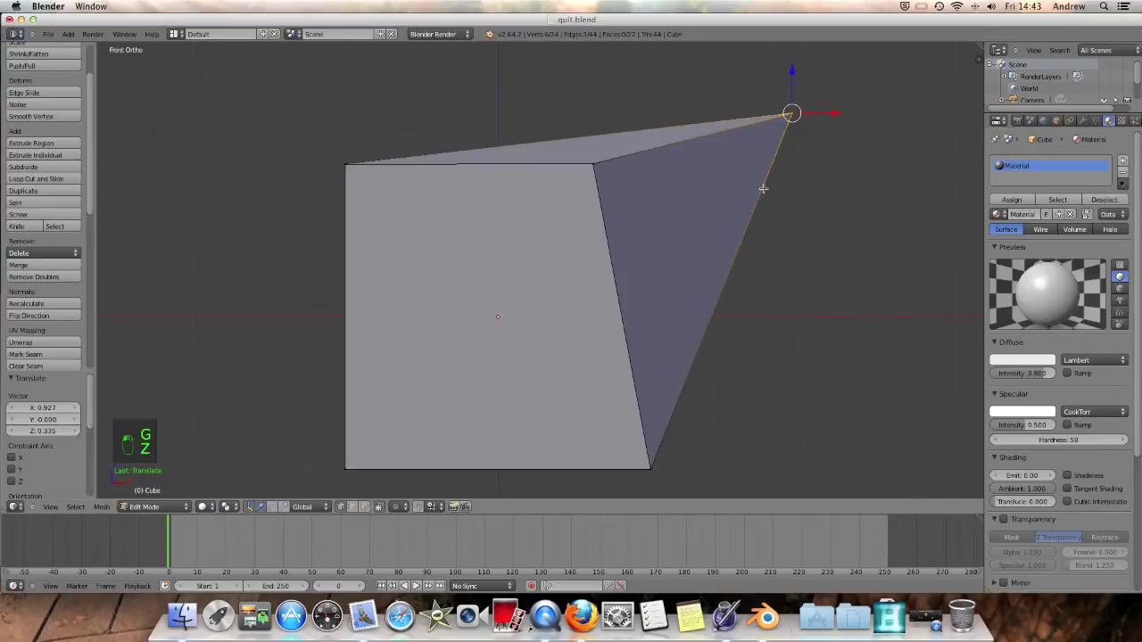
- Return to solid shading, clear the selection, and inspect the deformed cube from above
{"action": "key", "text": "z"}
{"action": "key", "text": "z"}
{"action": "key", "text": "a"}
{"action": "middle_click_drag", "start_coordinate": [772, 188], "coordinate": [749, 256]}
{"action": "scroll", "coordinate": [714, 211], "scroll_direction": "down", "scroll_amount": 3}
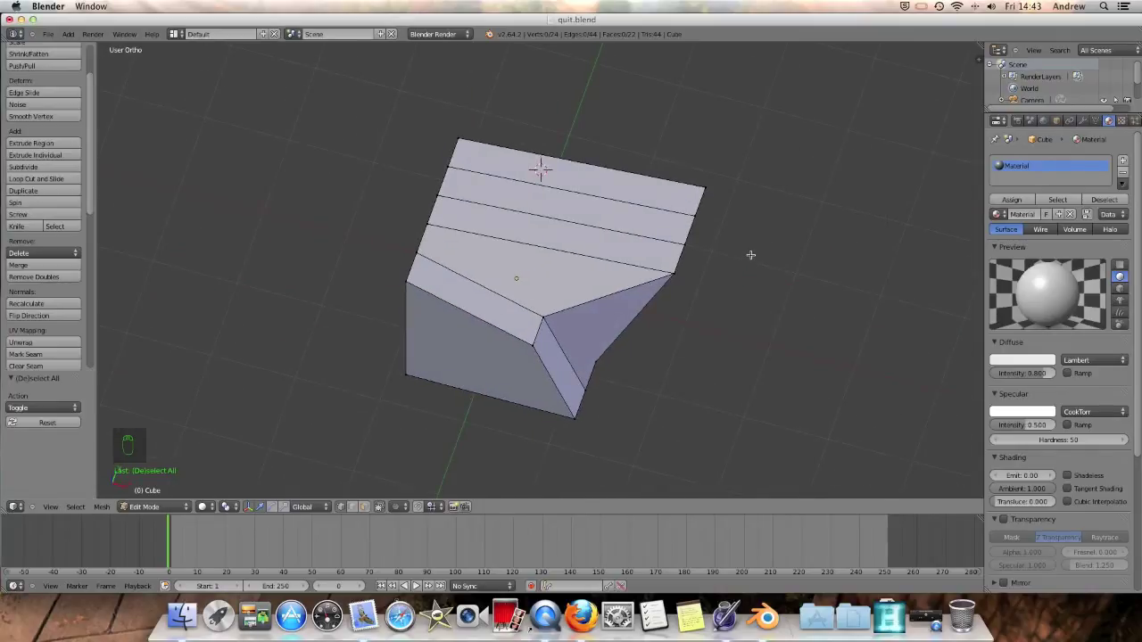
- Undo the vertex moves and preceding selection changes back to the undeformed cube
{"action": "key", "text": "super+z"}
{"action": "key", "text": "super+z"}
{"action": "key", "text": "super+z"}
{"action": "key", "text": "super+z"}
{"action": "key", "text": "super+z"}
{"action": "key", "text": "super+z"}
{"action": "key", "text": "super+z"}
{"action": "key", "text": "super+z"}
{"action": "key", "text": "super+z"}
- Change the view back to perspective and deselect all of the cube's vertices
{"action": "middle_click_drag", "start_coordinate": [673, 292], "coordinate": [686, 257]}
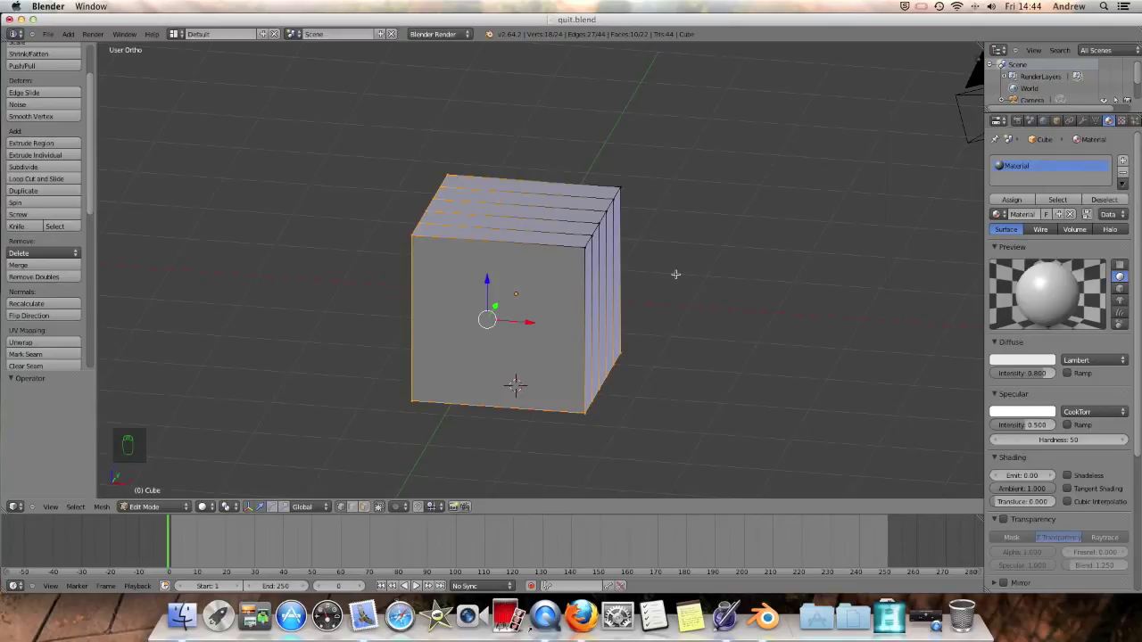
{"action": "scroll", "coordinate": [678, 271], "scroll_direction": "down", "scroll_amount": 6}
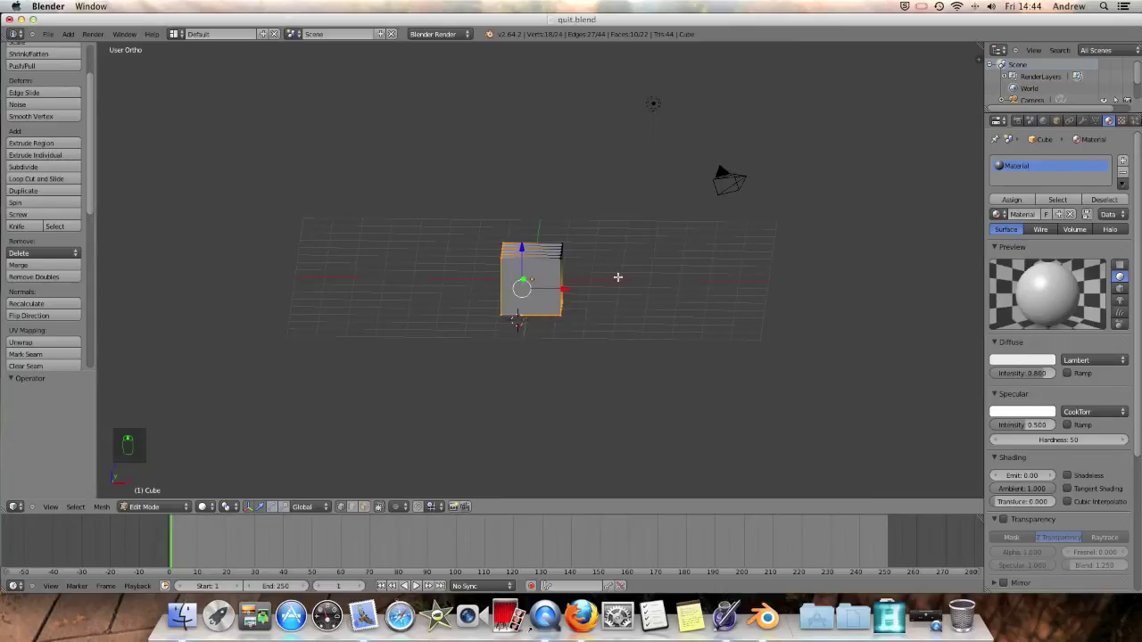
{"action": "key", "text": "KP_5"}
{"action": "scroll", "coordinate": [580, 208], "scroll_direction": "up", "scroll_amount": 3}
{"action": "middle_click_drag", "start_coordinate": [581, 205], "coordinate": [567, 242]}
{"action": "scroll", "coordinate": [678, 201], "scroll_direction": "down", "scroll_amount": 3}
{"action": "key", "text": "a"}
{"action": "key", "text": "a"}
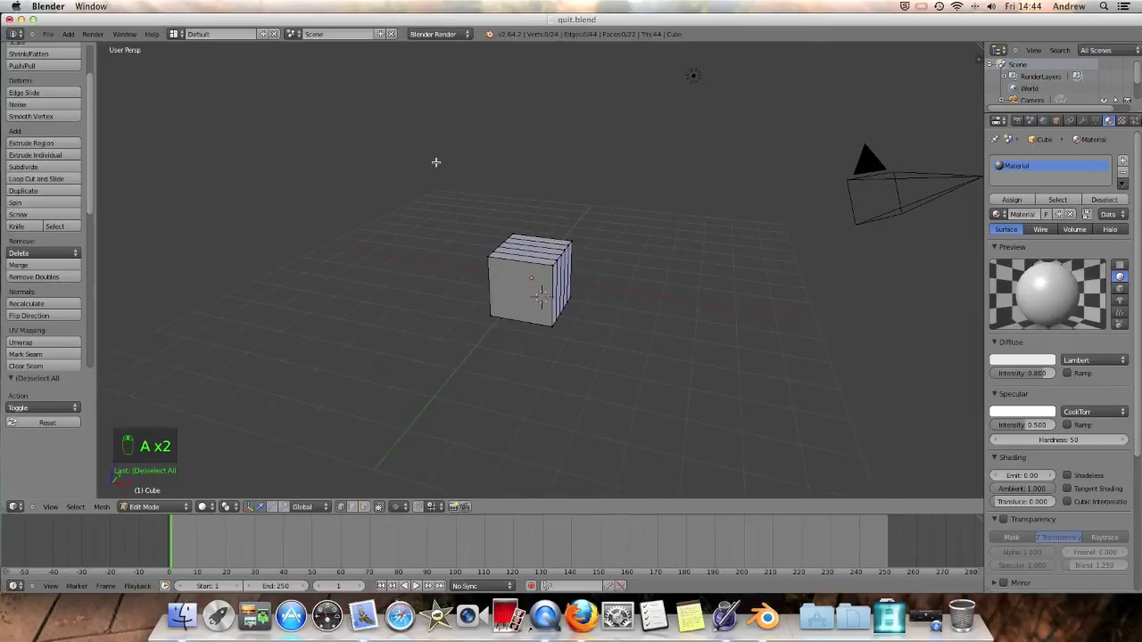
- Place the 3D cursor away from the cube, behind and to its left, and add a UV sphere mesh there
{"action": "left_click", "coordinate": [398, 184]}
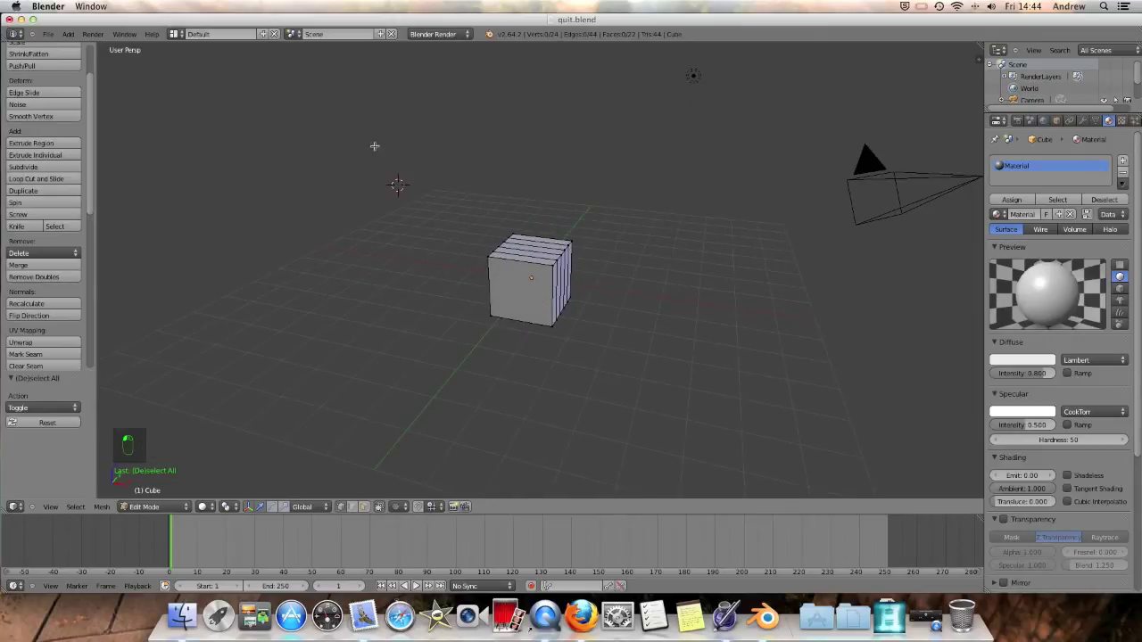
{"action": "left_click", "coordinate": [70, 34]}
{"action": "mouse_move", "coordinate": [76, 46]}
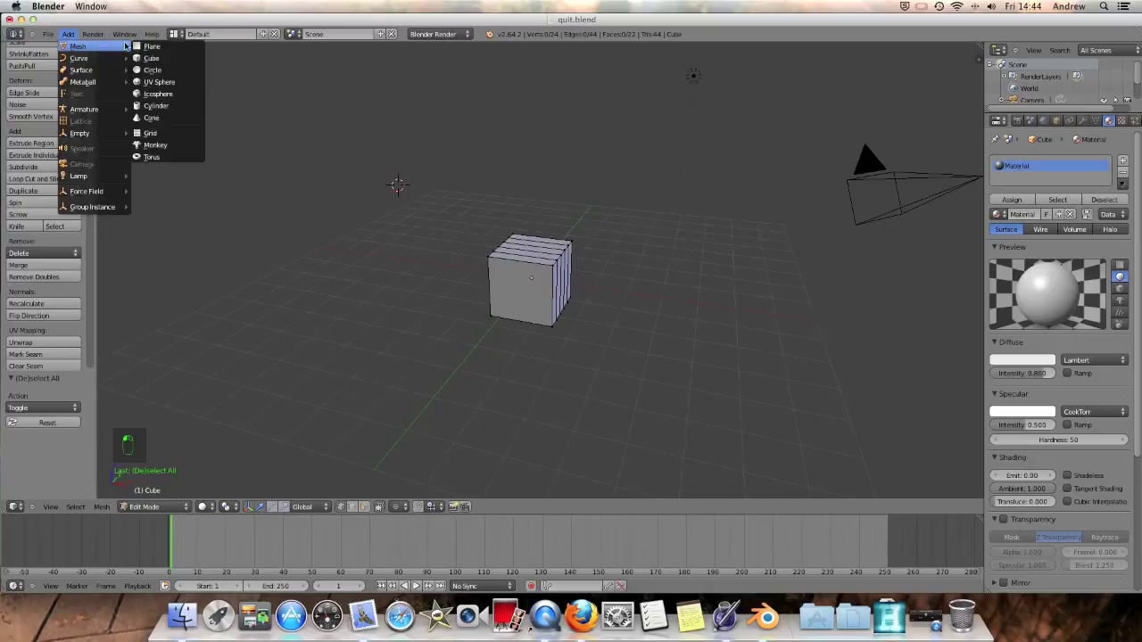
{"action": "left_click", "coordinate": [160, 82]}
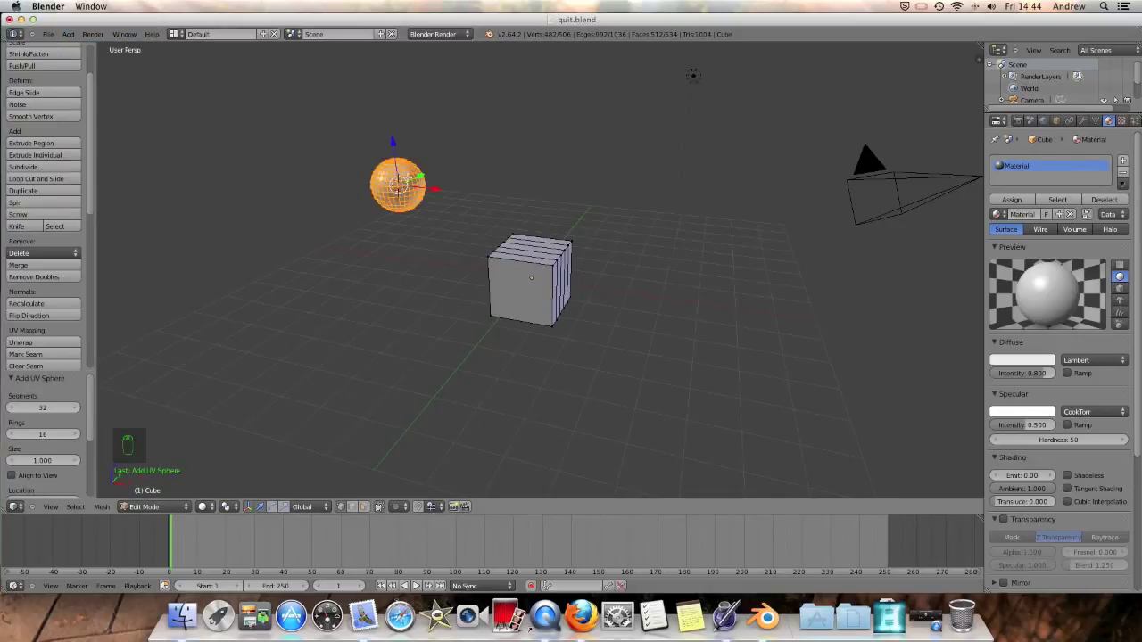
{"action": "middle_click_drag", "start_coordinate": [455, 190], "coordinate": [433, 210]}
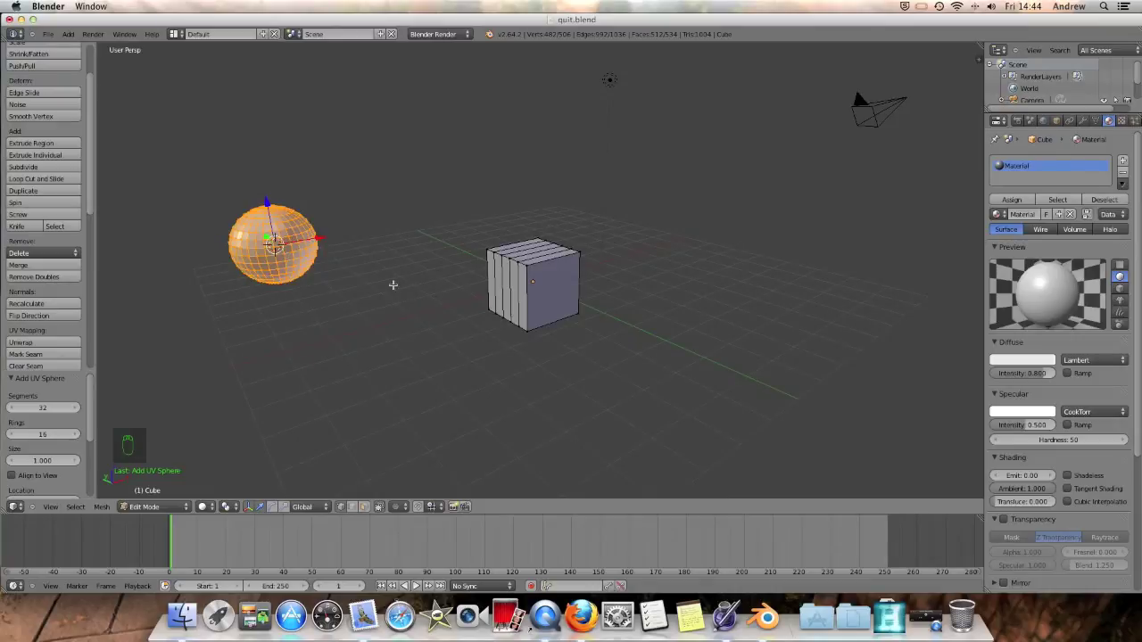
- Select a vertex on the cube together with vertices on the sphere
{"action": "right_click", "coordinate": [524, 264]}
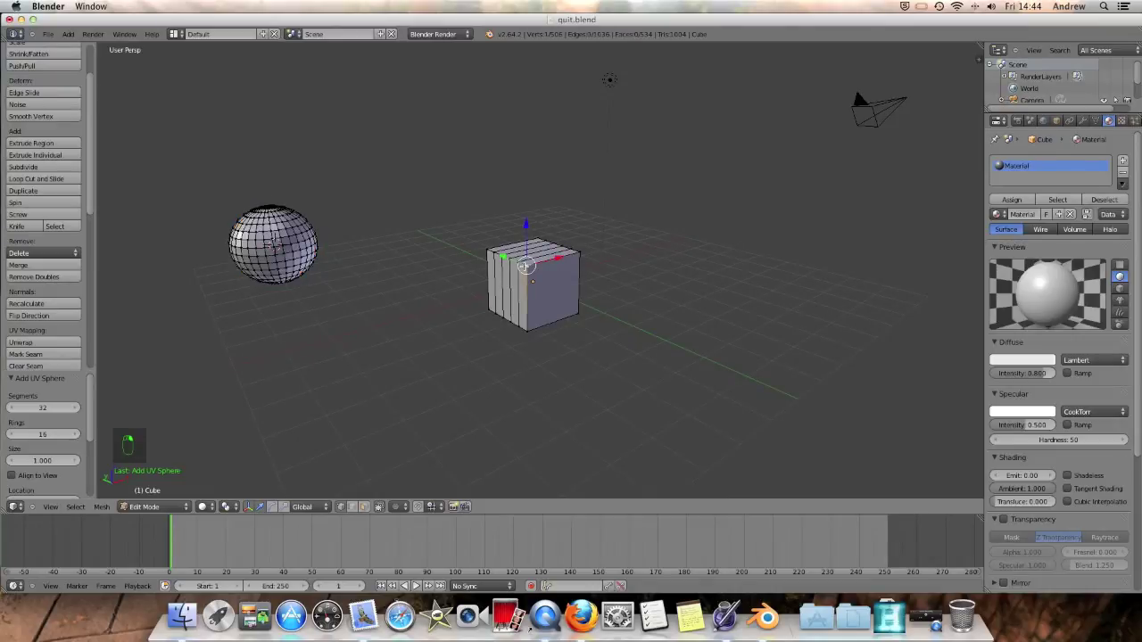
{"action": "right_click", "coordinate": [289, 236], "text": "shift"}
{"action": "right_click", "coordinate": [255, 239], "text": "shift"}
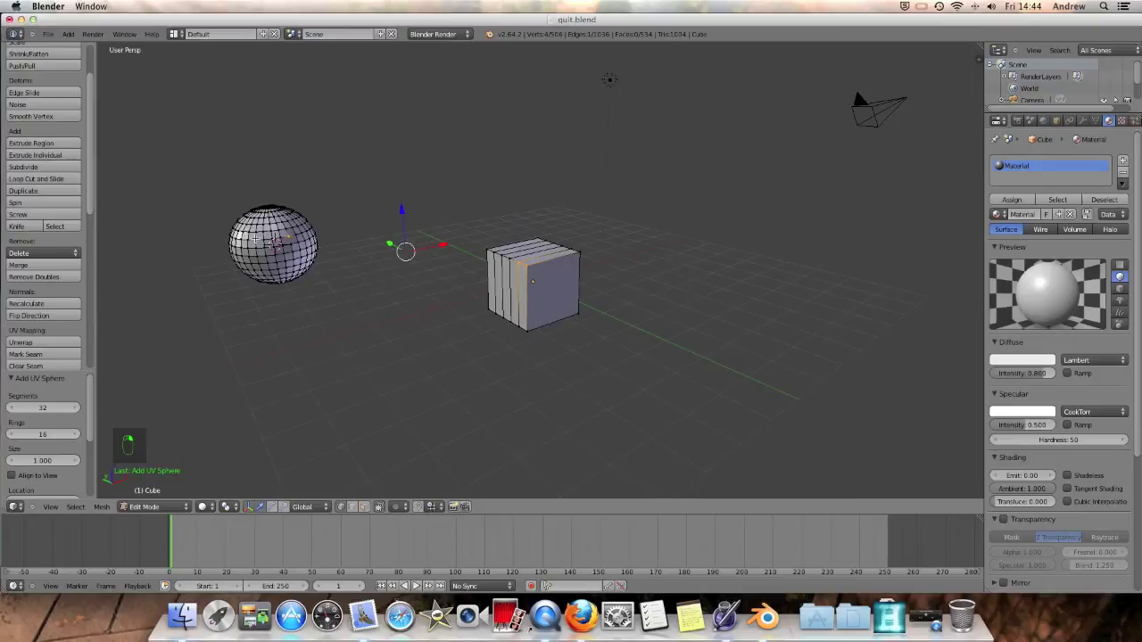
- Switch to Object Mode, clear the selection, and select the combined sphere-and-cube object through the sphere
{"action": "left_click", "coordinate": [167, 507]}
{"action": "left_click", "coordinate": [156, 505]}
{"action": "mouse_move", "coordinate": [530, 396]}
{"action": "middle_mouse_down"}
{"action": "mouse_move", "coordinate": [533, 351]}
{"action": "mouse_move", "coordinate": [526, 387]}
{"action": "middle_mouse_up"}
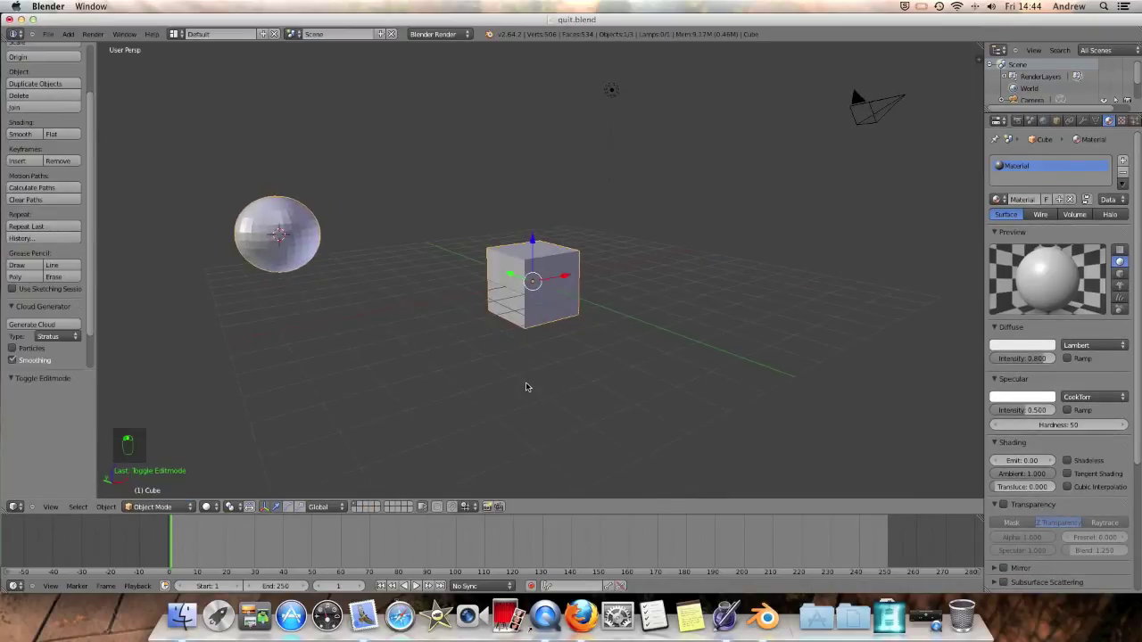
{"action": "key", "text": "a"}
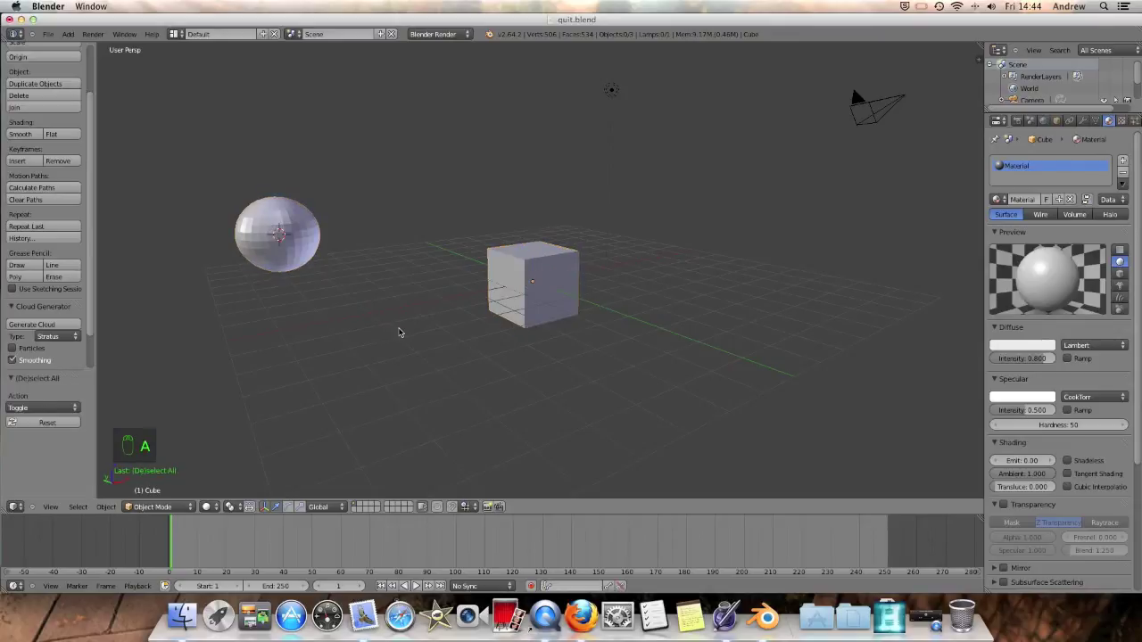
{"action": "right_click", "coordinate": [281, 244]}
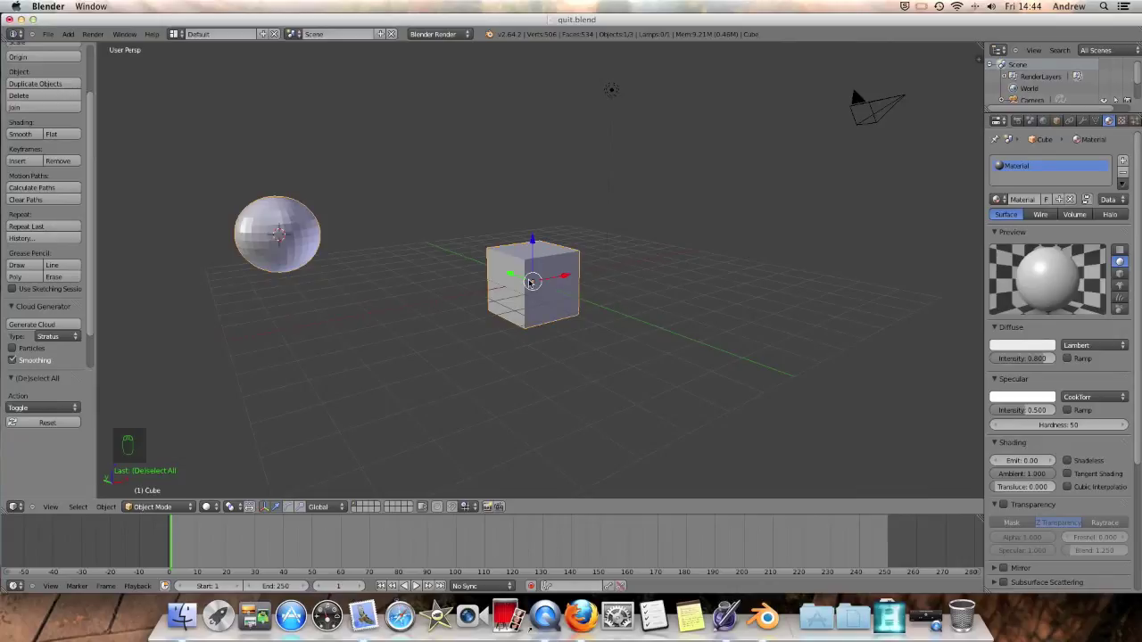
- Try rotating the combined object about 46° and moving it about -3.57 X, 3.68 Y and 3.35 Z, undoing each transform
{"action": "key", "text": "r"}
{"action": "left_click", "coordinate": [641, 377]}
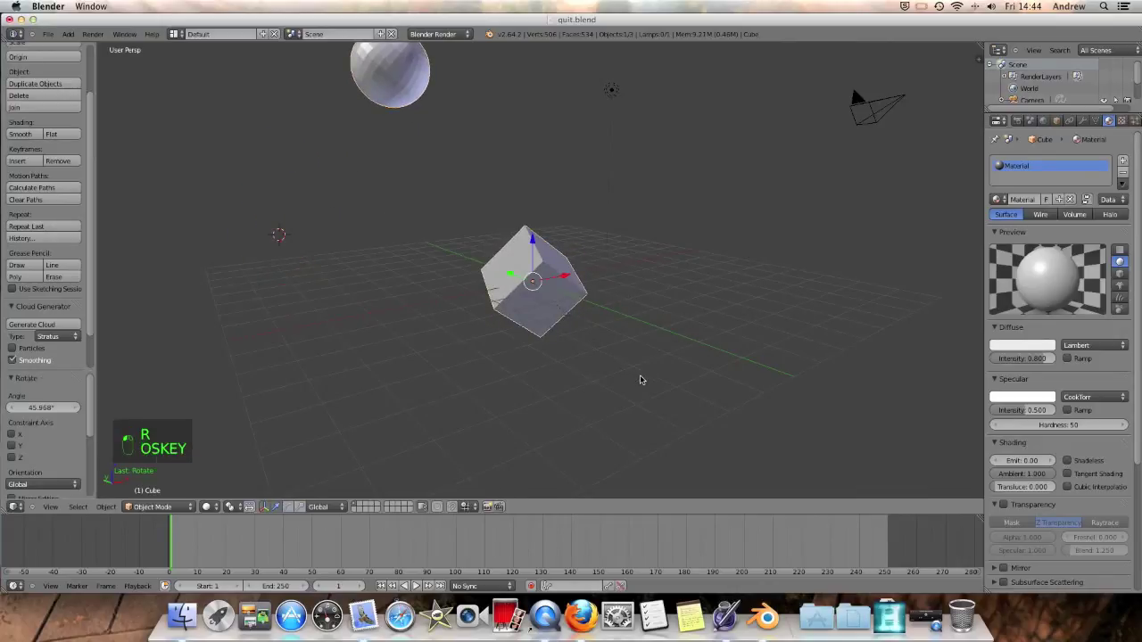
{"action": "key", "text": "super+z"}
{"action": "key", "text": "g"}
{"action": "left_click", "coordinate": [535, 262]}
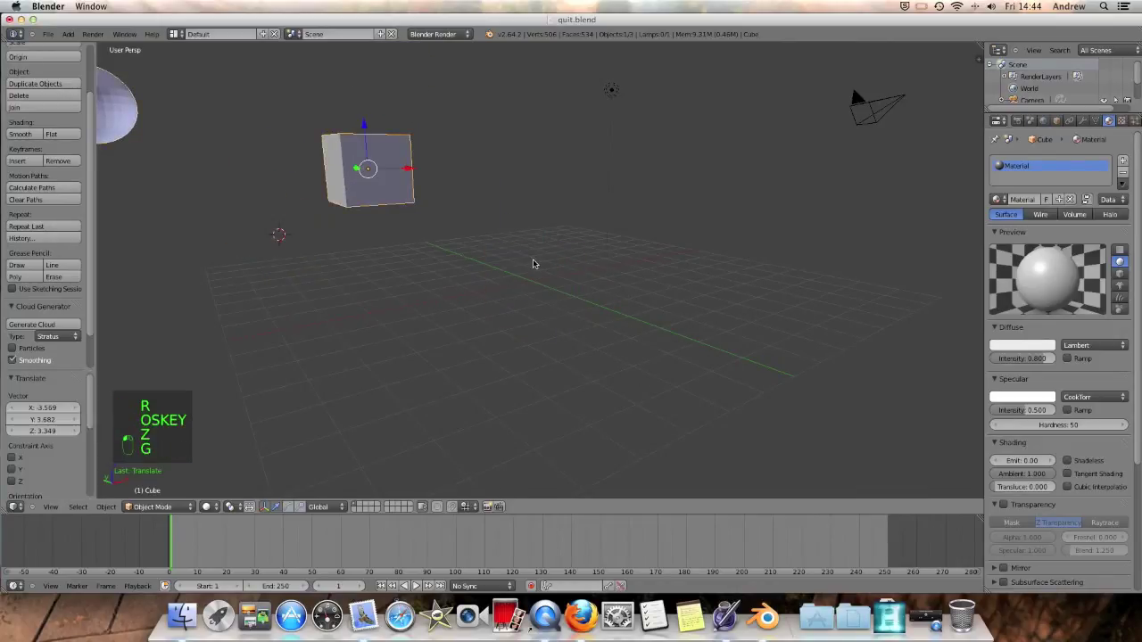
{"action": "key", "text": "super+z"}
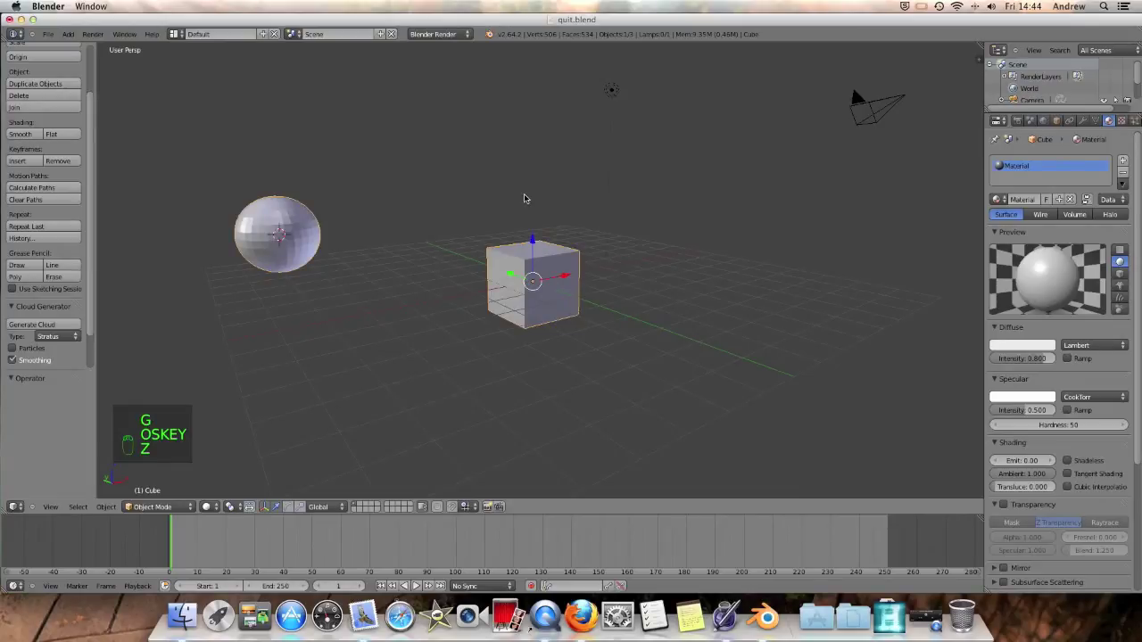
- Return to Edit Mode and select a single vertex on the sphere
{"action": "left_click", "coordinate": [179, 505]}
{"action": "left_click", "coordinate": [175, 483]}
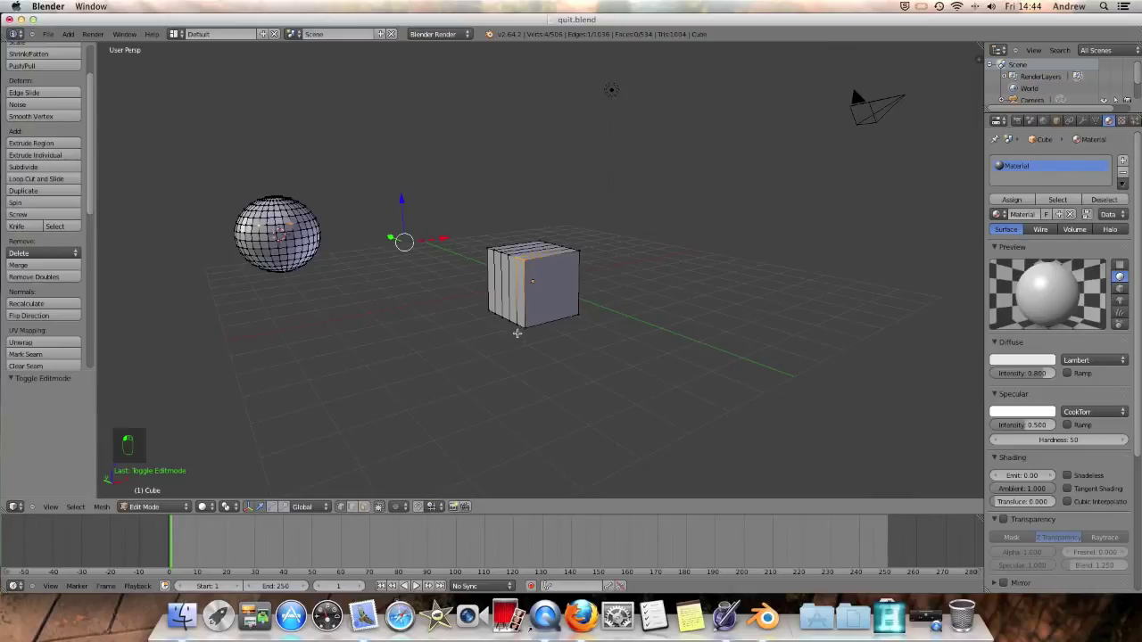
{"action": "right_click", "coordinate": [279, 231]}
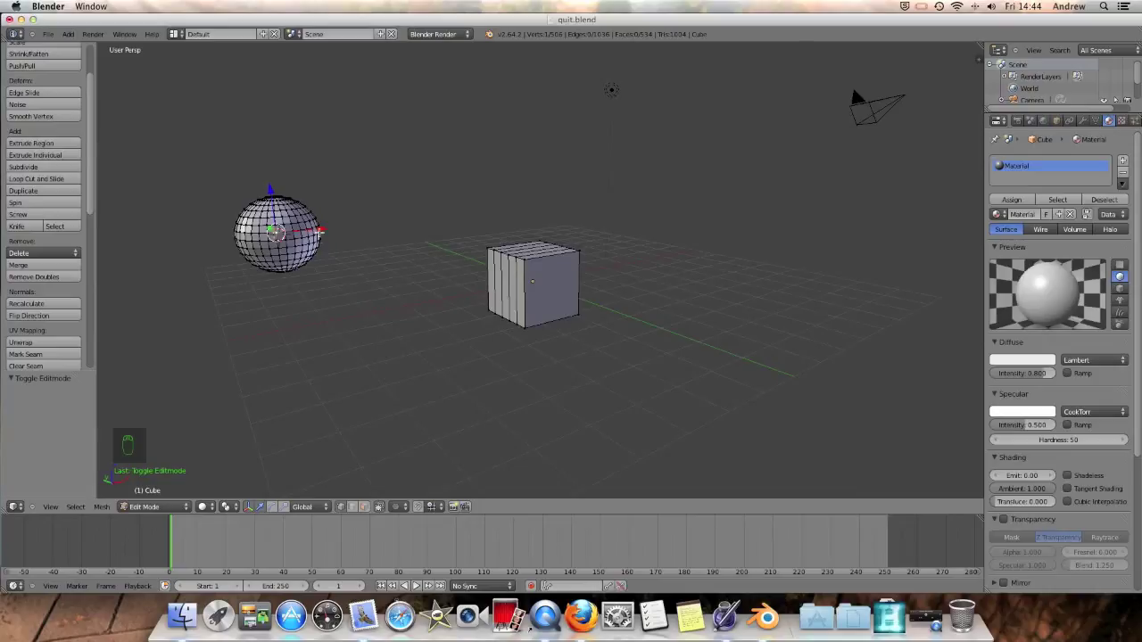
- Box-select the entire sphere in wireframe shading, and clear that selection
{"action": "key", "text": "z"}
{"action": "middle_click_drag", "start_coordinate": [369, 253], "coordinate": [437, 261], "text": "shift"}
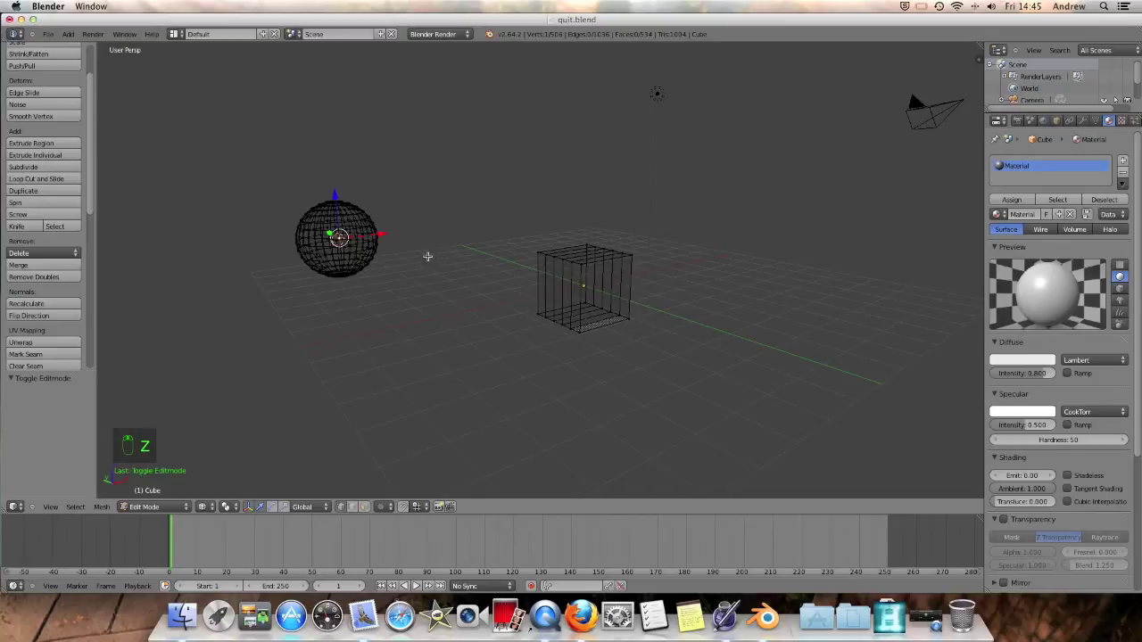
{"action": "key", "text": "a"}
{"action": "key", "text": "b"}
{"action": "left_click_drag", "start_coordinate": [247, 187], "coordinate": [463, 321]}
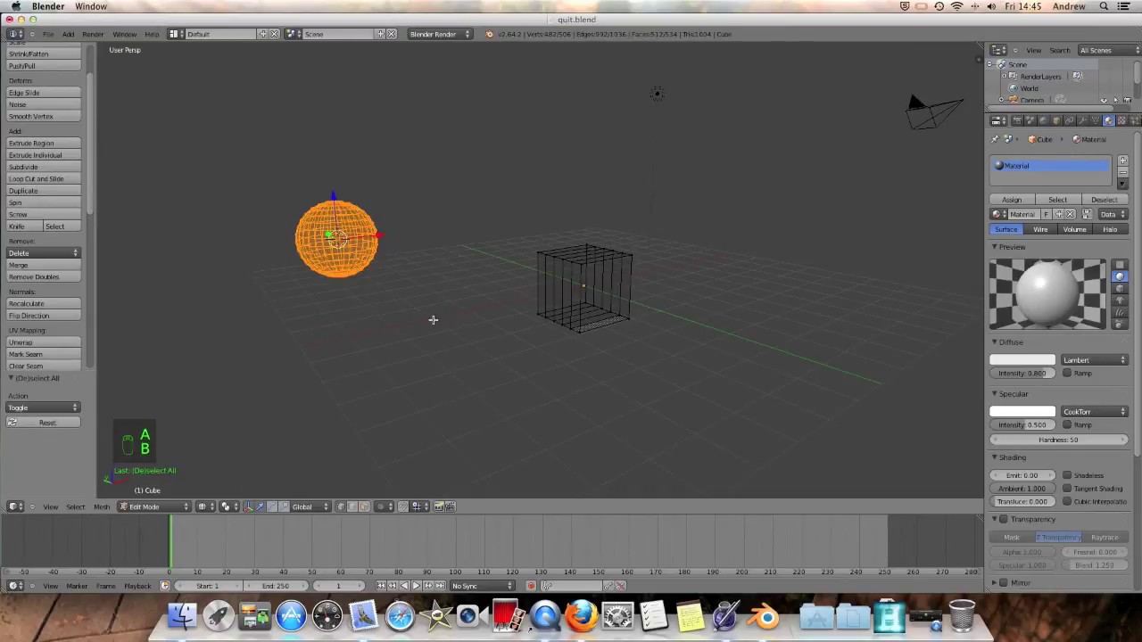
{"action": "left_click", "coordinate": [375, 234]}
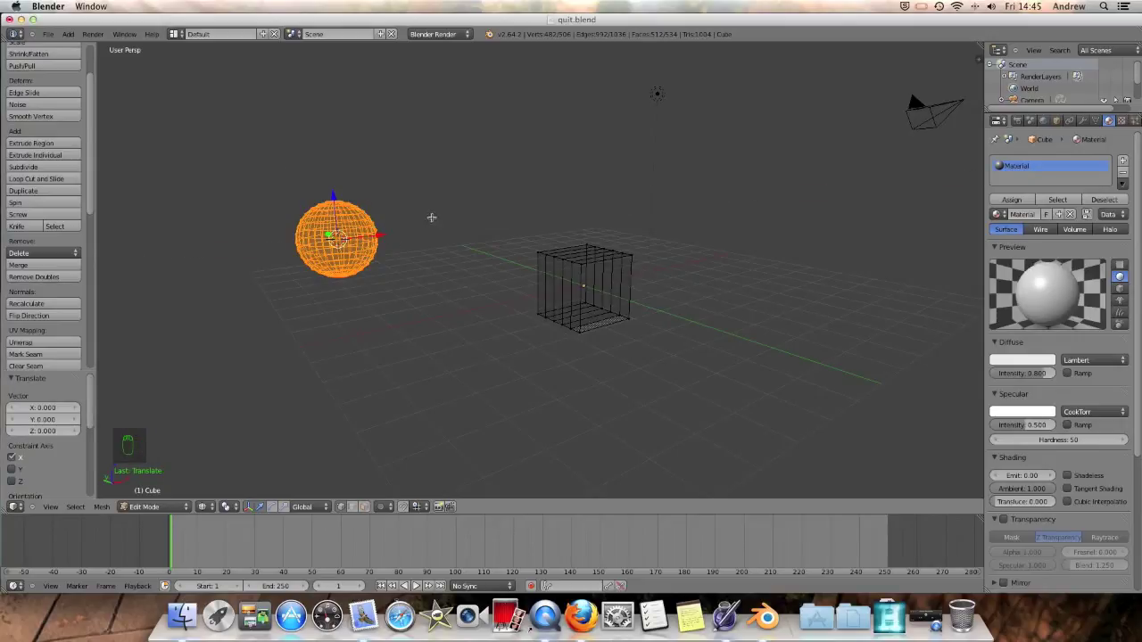
{"action": "key", "text": "a"}
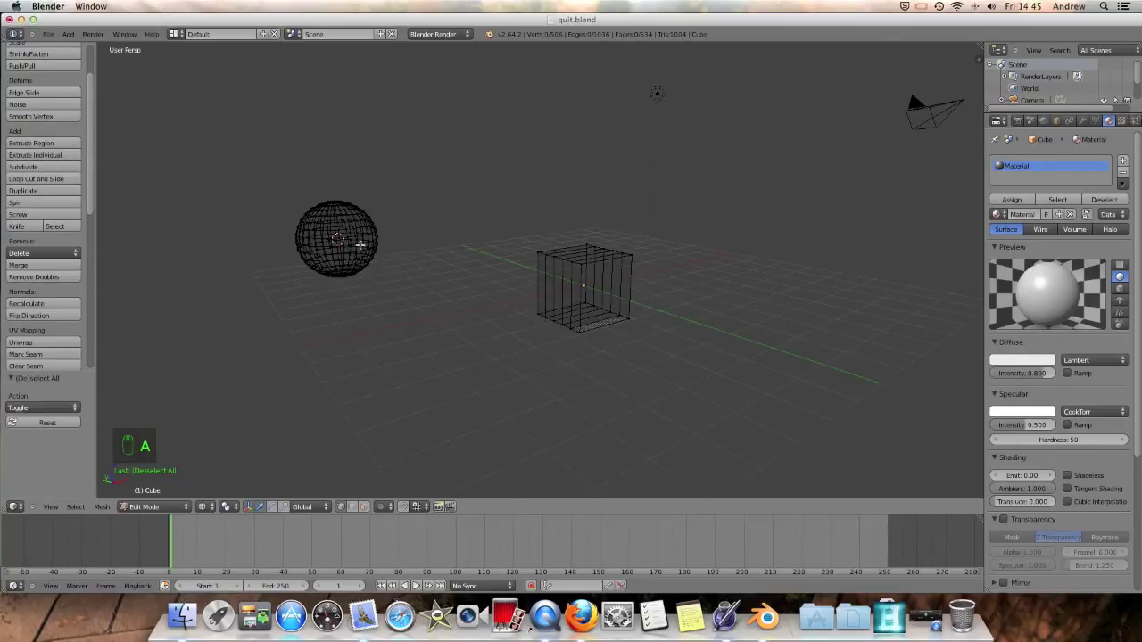
- In solid shading, select one sphere vertex and extend the selection to all geometry linked to it
{"action": "key", "text": "z"}
{"action": "middle_click_drag", "start_coordinate": [396, 226], "coordinate": [355, 248]}
{"action": "right_click", "coordinate": [353, 248]}
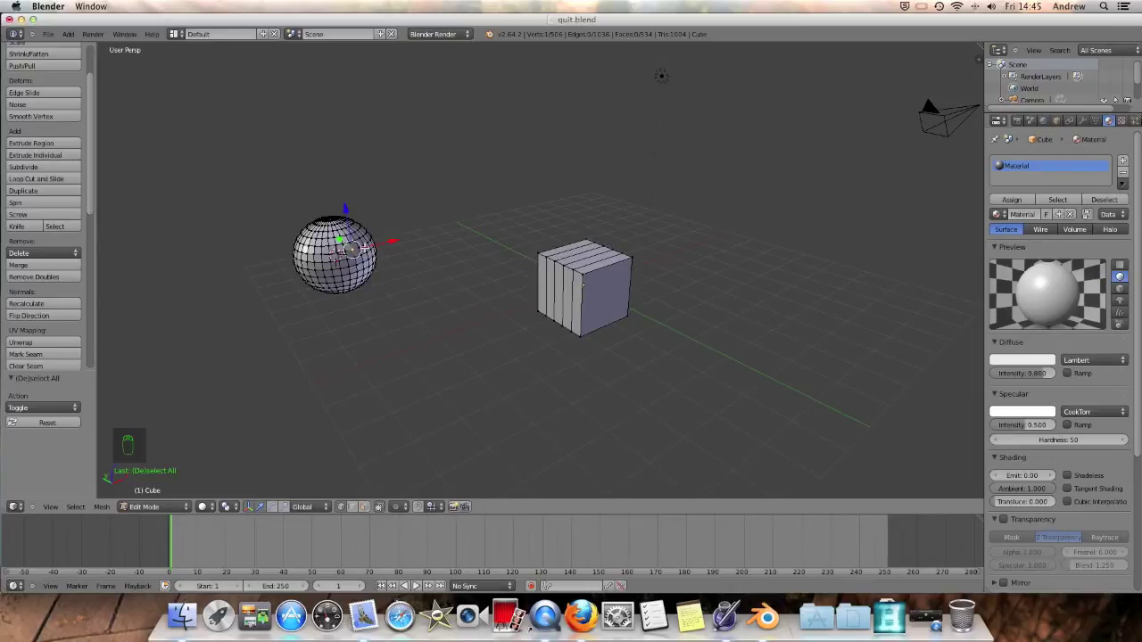
{"action": "key", "text": "ctrl+l"}
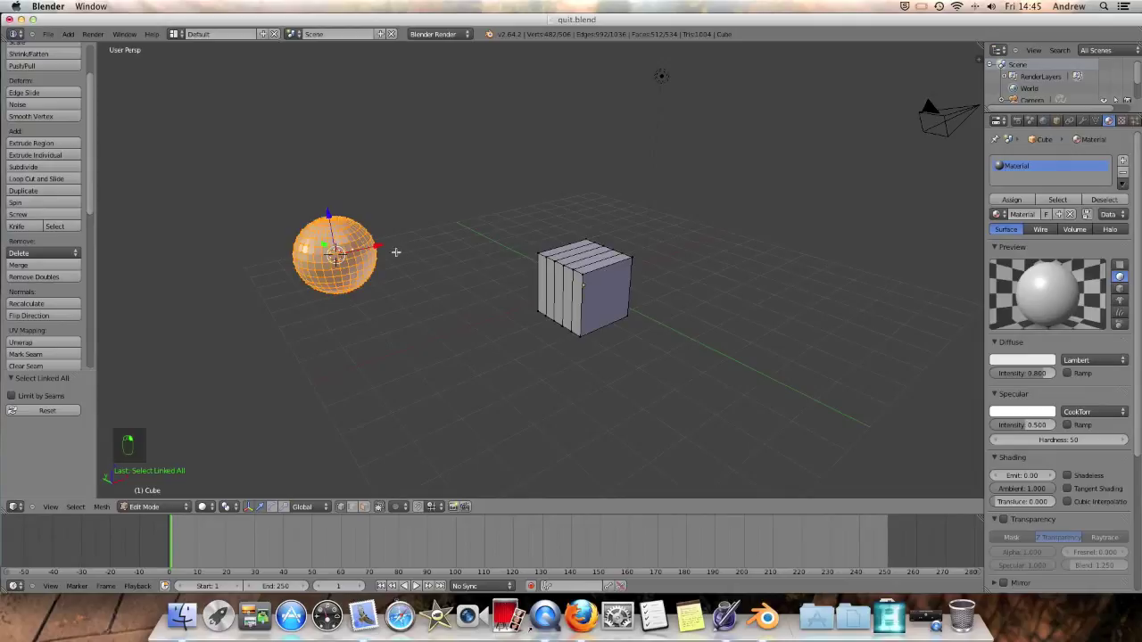
{"action": "mouse_move", "coordinate": [466, 253]}
{"action": "middle_mouse_down"}
{"action": "mouse_move", "coordinate": [542, 233]}
{"action": "mouse_move", "coordinate": [473, 241]}
{"action": "mouse_move", "coordinate": [463, 262]}
{"action": "middle_mouse_up"}
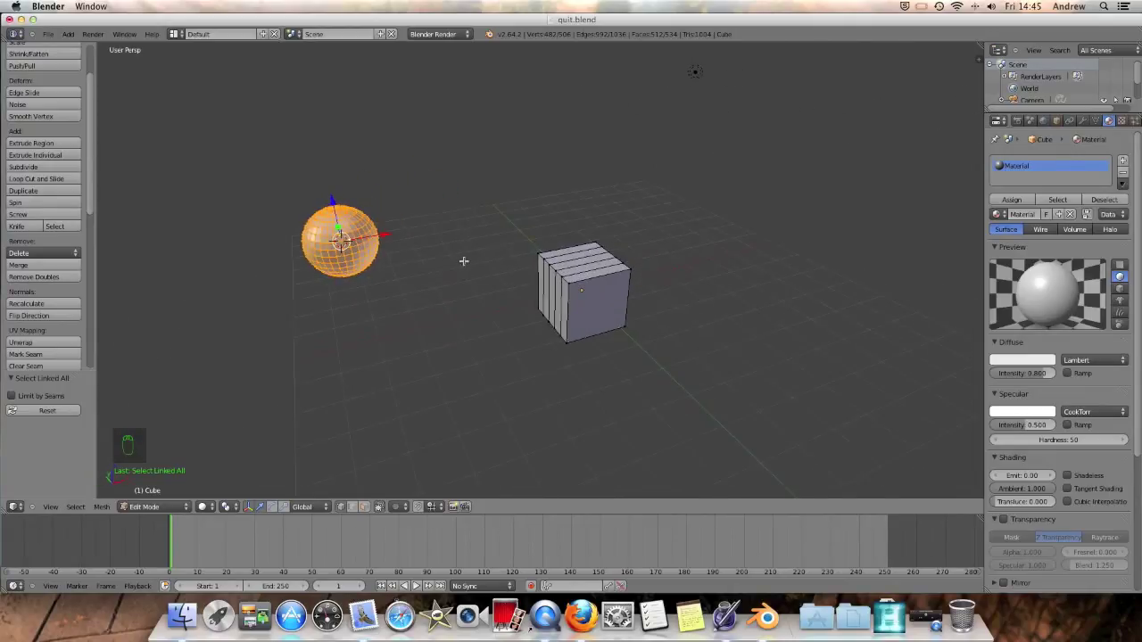
- Separate the selected sphere geometry from the cube into its own object using the Selection option
{"action": "key", "text": "space"}
{"action": "type", "text": "sepera"}
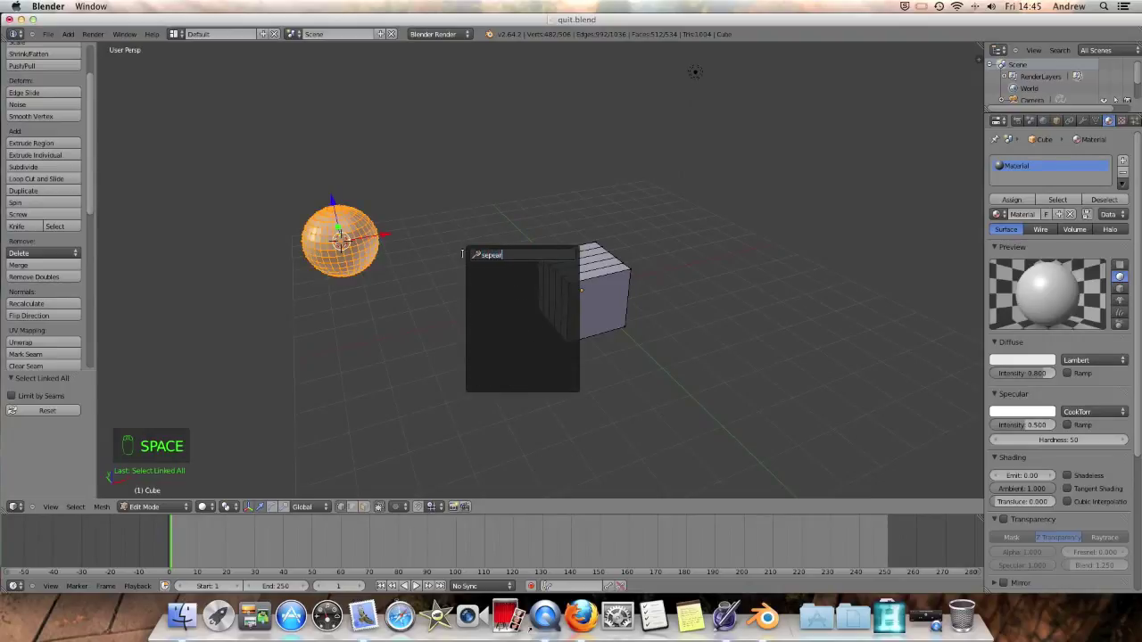
{"action": "key", "text": "BackSpace"}
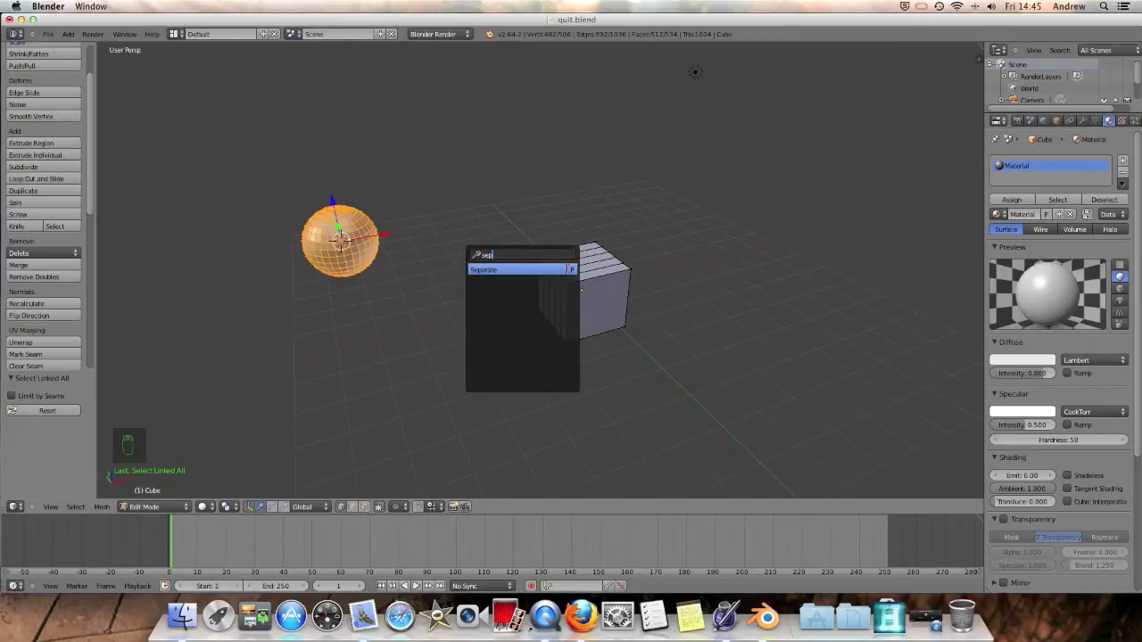
{"action": "left_click", "coordinate": [620, 268]}
{"action": "key", "text": "p"}
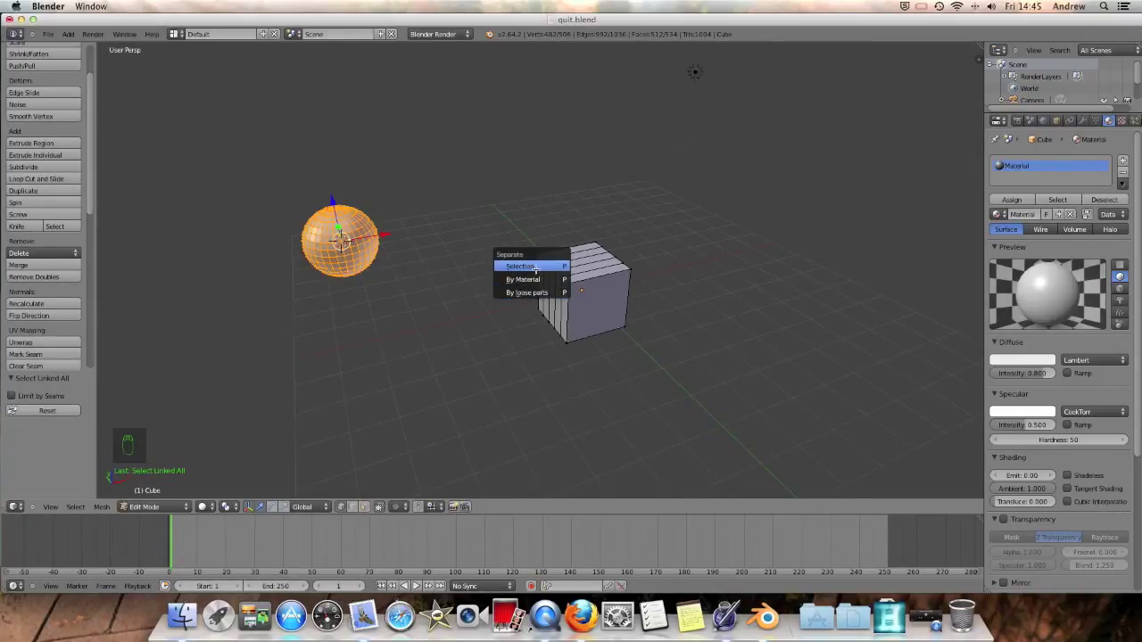
{"action": "left_click", "coordinate": [526, 267]}
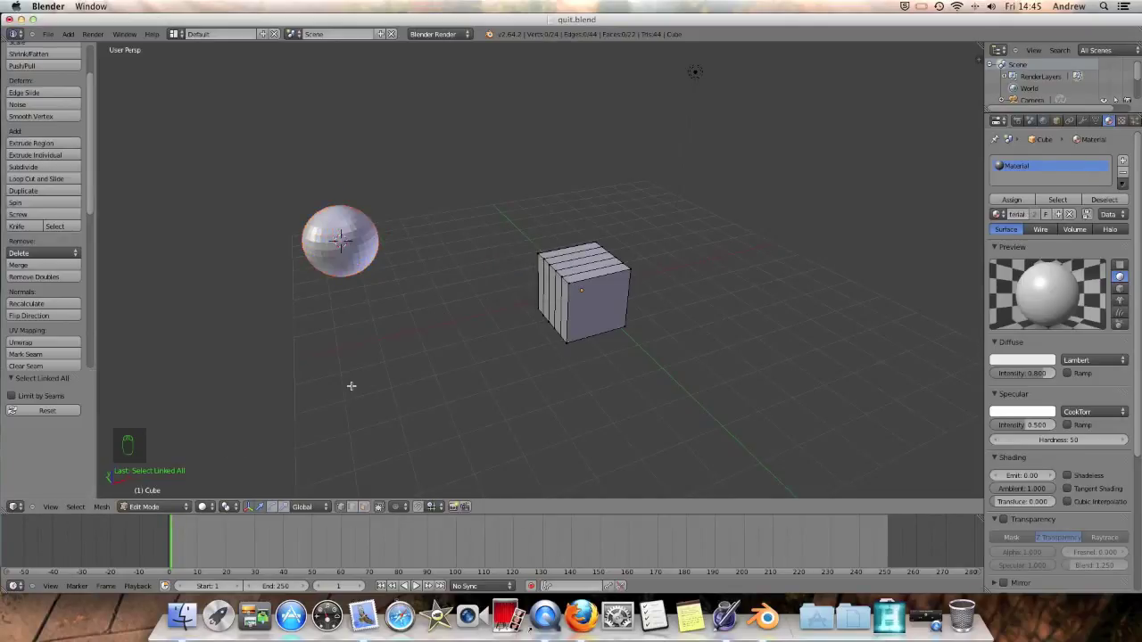
- Select all of the cube's remaining geometry, and switch to Object Mode with solid shading
{"action": "key", "text": "a"}
{"action": "middle_click_drag", "start_coordinate": [575, 391], "coordinate": [519, 377]}
{"action": "key", "text": "z"}
{"action": "left_click", "coordinate": [163, 505]}
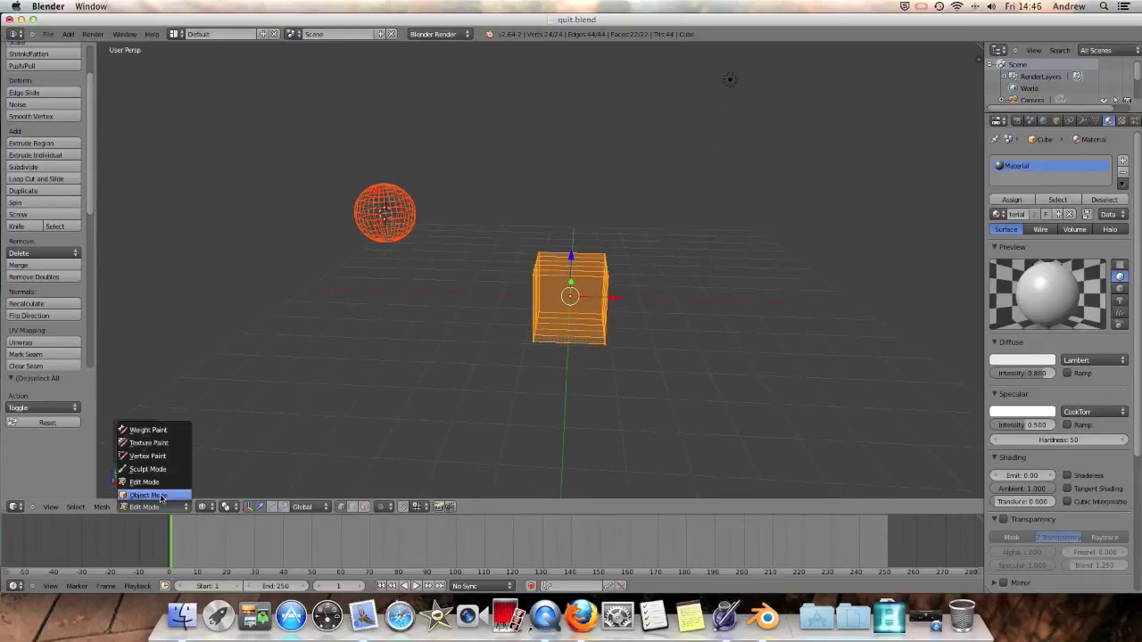
{"action": "left_click", "coordinate": [150, 503]}
{"action": "middle_click_drag", "start_coordinate": [373, 385], "coordinate": [381, 383]}
{"action": "key", "text": "z"}
{"action": "middle_click_drag", "start_coordinate": [540, 380], "coordinate": [538, 395]}
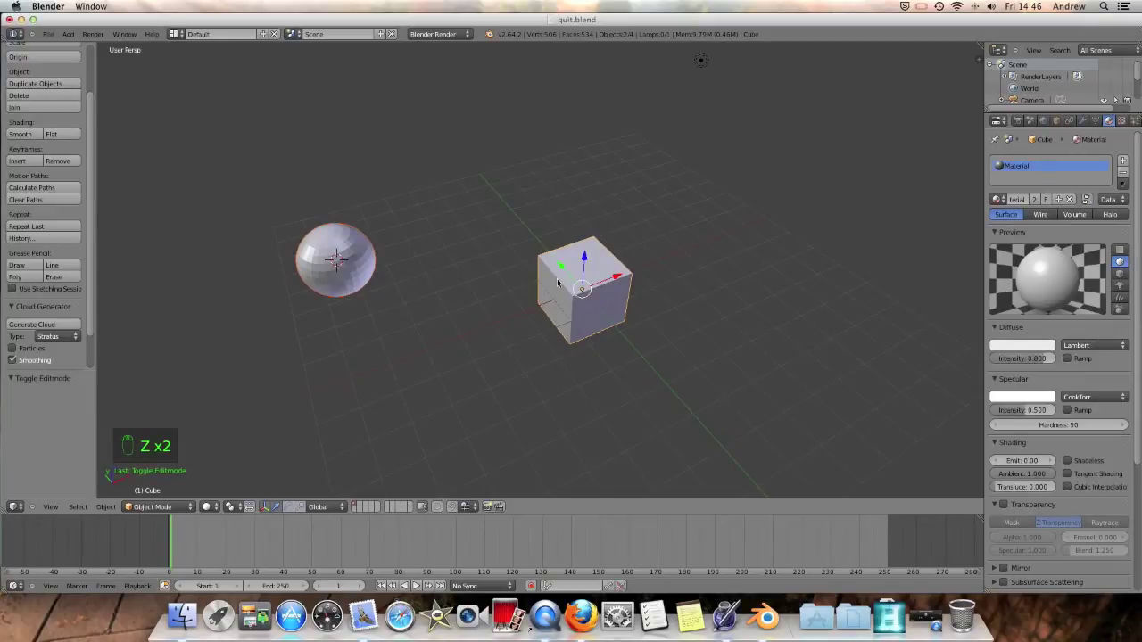
- Alternately select the sphere and the cube to check that they are separate objects
{"action": "right_click", "coordinate": [357, 269], "text": "shift"}
{"action": "right_click", "coordinate": [567, 283], "text": "shift"}
{"action": "right_click", "coordinate": [345, 266], "text": "shift"}
{"action": "right_click", "coordinate": [611, 285], "text": "shift"}
{"action": "right_click", "coordinate": [317, 262], "text": "shift"}
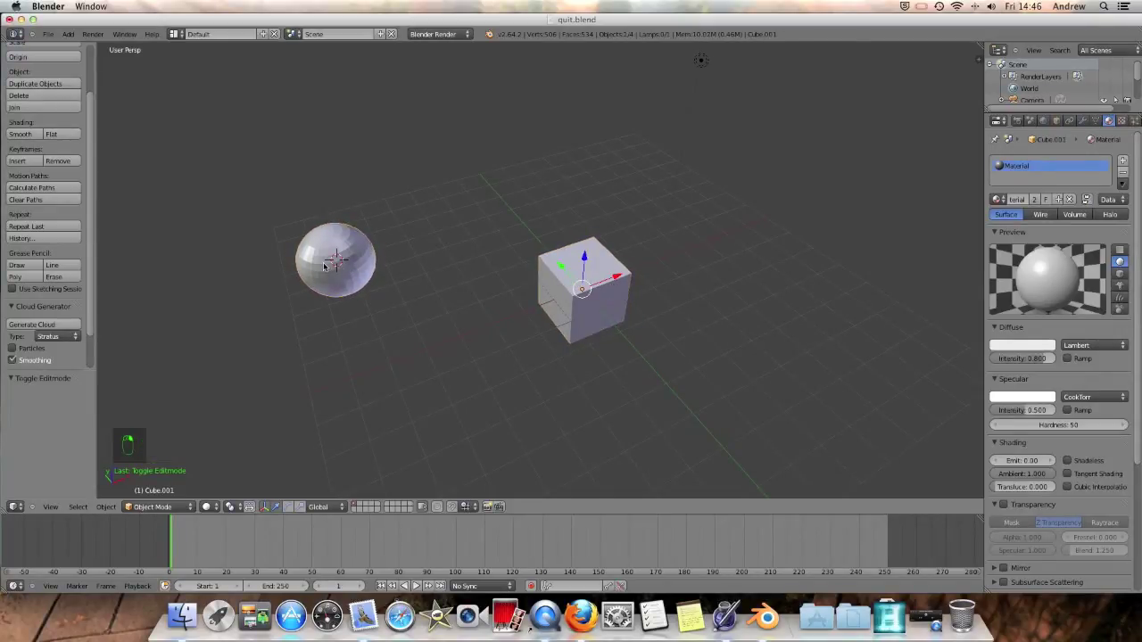
{"action": "right_click", "coordinate": [567, 278], "text": "shift"}
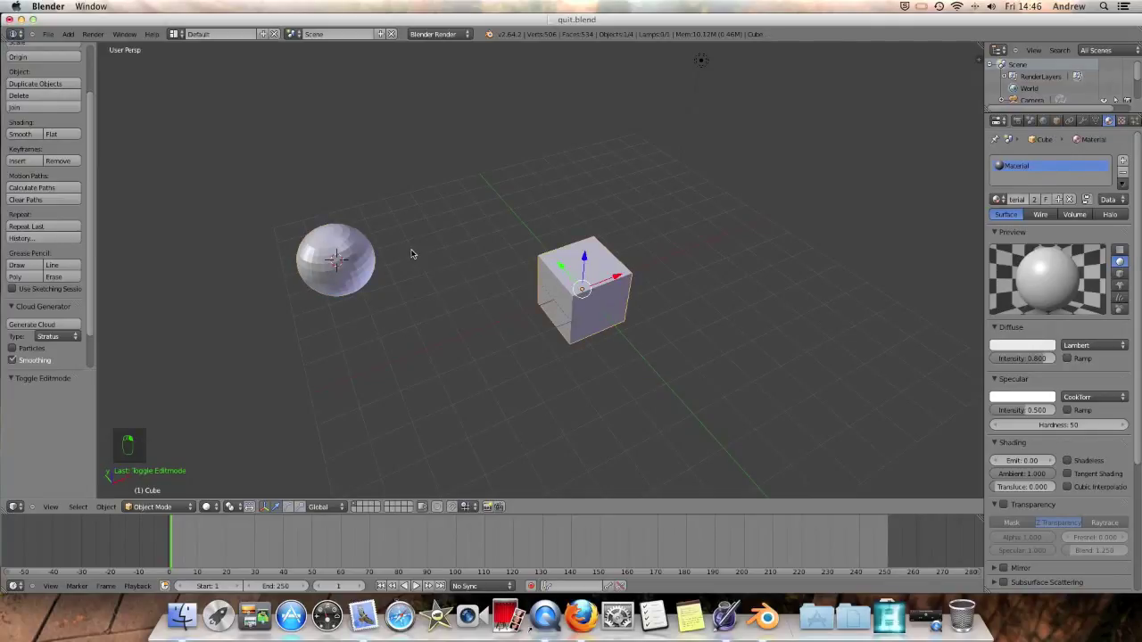
- Try moving the sphere about -7.28 X, 4.49 Y and 2.15 Z, and undo the move
{"action": "middle_click_drag", "start_coordinate": [642, 321], "coordinate": [595, 299]}
{"action": "scroll", "coordinate": [594, 298], "scroll_direction": "up", "scroll_amount": 3}
{"action": "middle_click_drag", "start_coordinate": [626, 340], "coordinate": [614, 314], "text": "shift"}
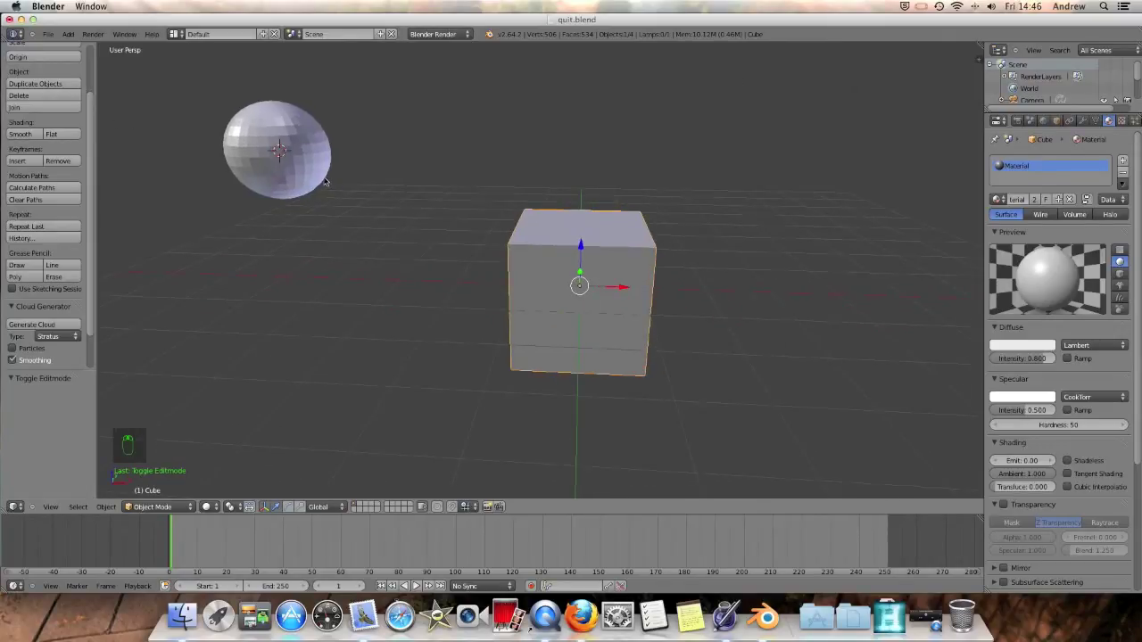
{"action": "middle_click_drag", "start_coordinate": [424, 232], "coordinate": [479, 232]}
{"action": "scroll", "coordinate": [486, 237], "scroll_direction": "down", "scroll_amount": 4}
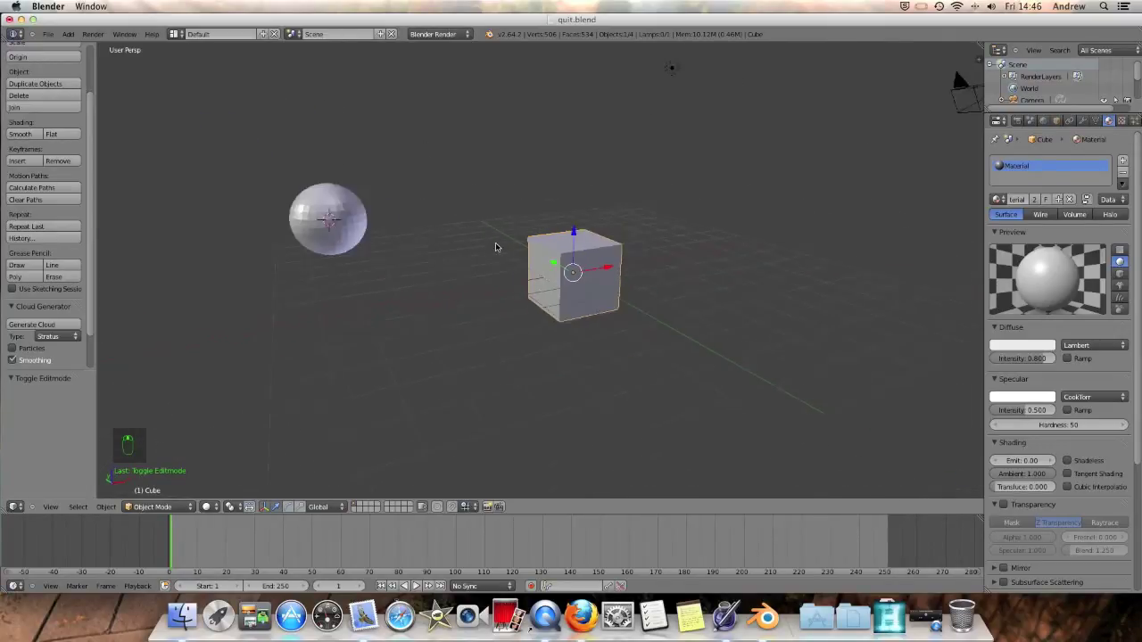
{"action": "right_click", "coordinate": [391, 216]}
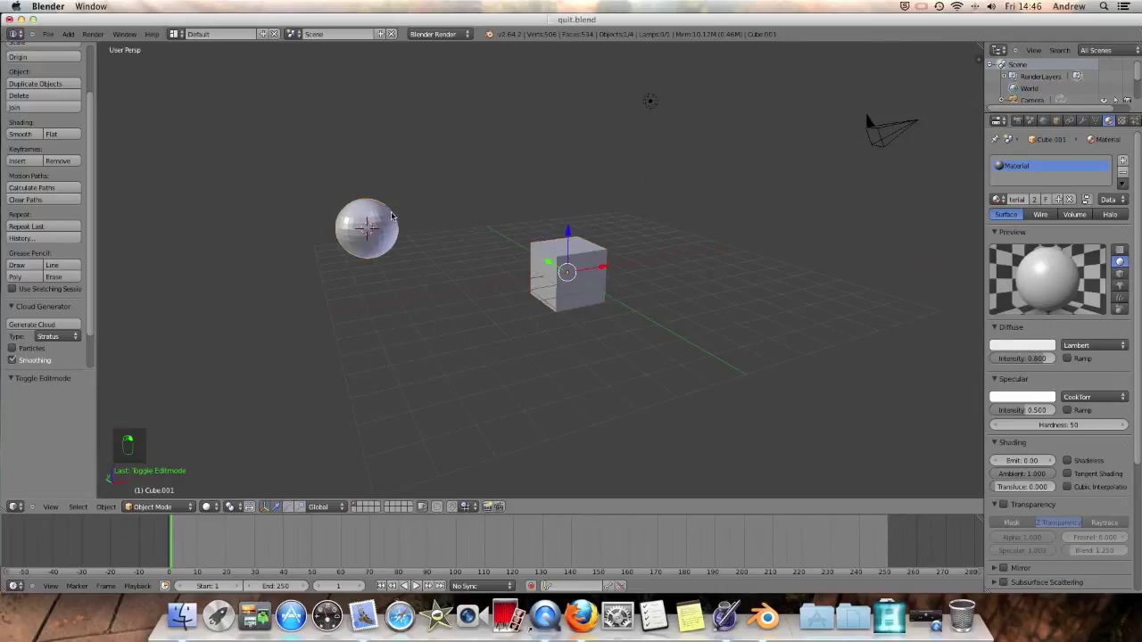
{"action": "key", "text": "g"}
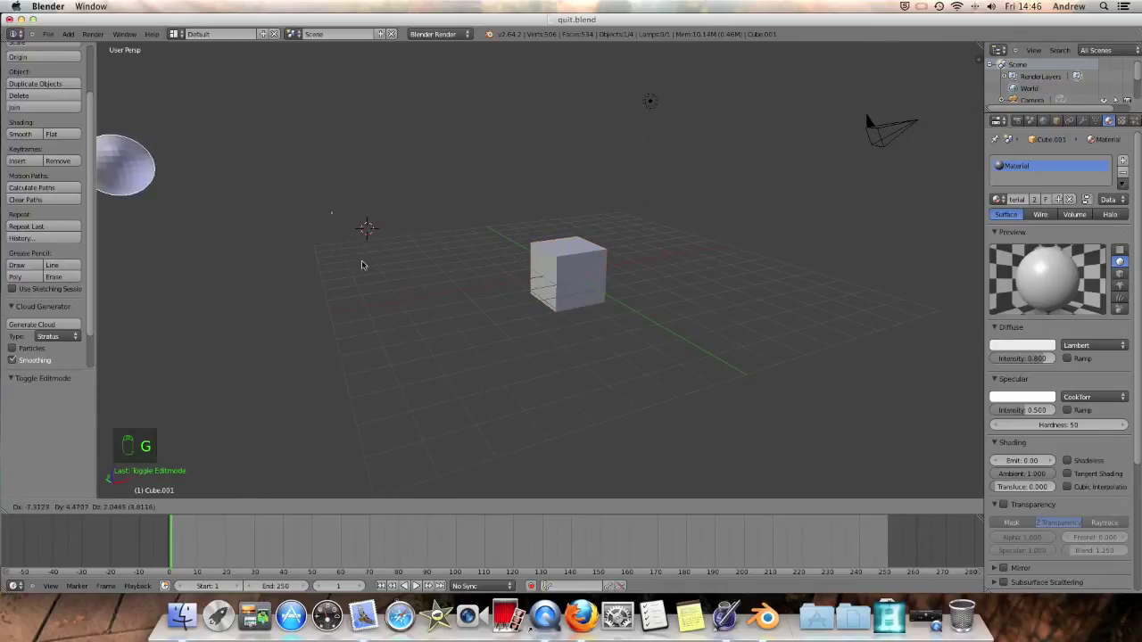
{"action": "left_click", "coordinate": [358, 262]}
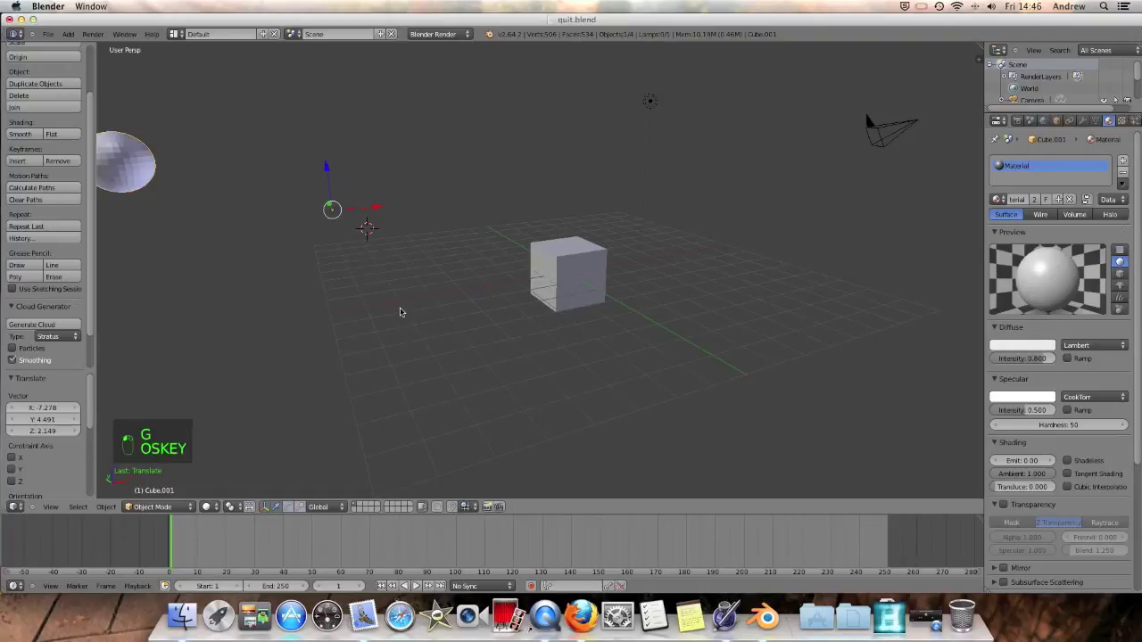
{"action": "key", "text": "super+z"}
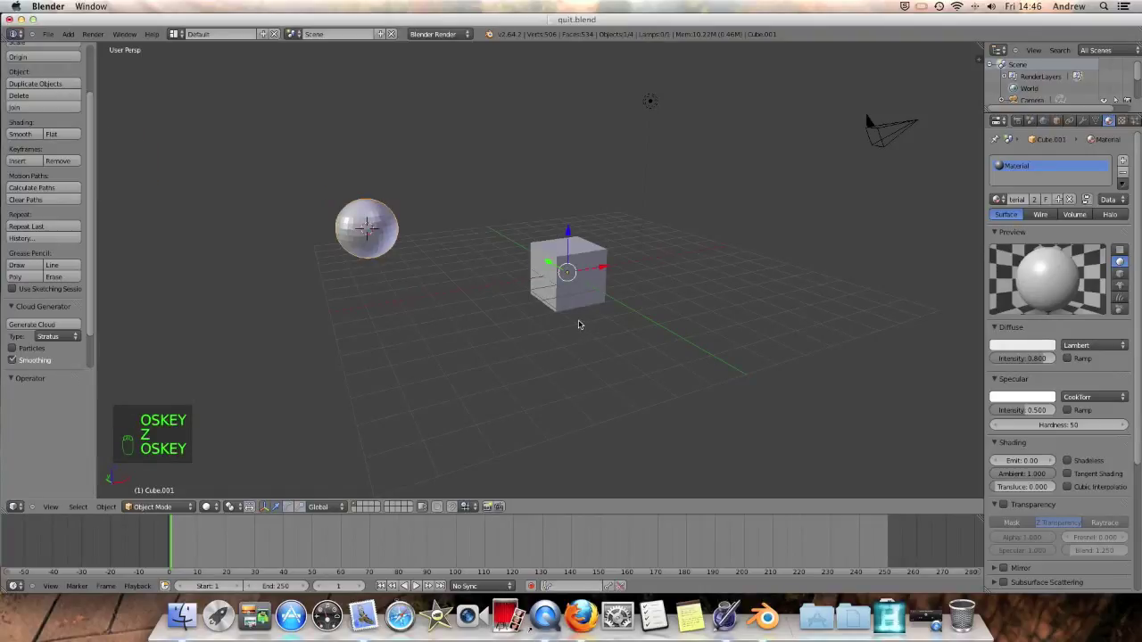
- Place the 3D cursor on the cube's side, and switch the sphere into Edit Mode and back to Object Mode
{"action": "left_click", "coordinate": [543, 281]}
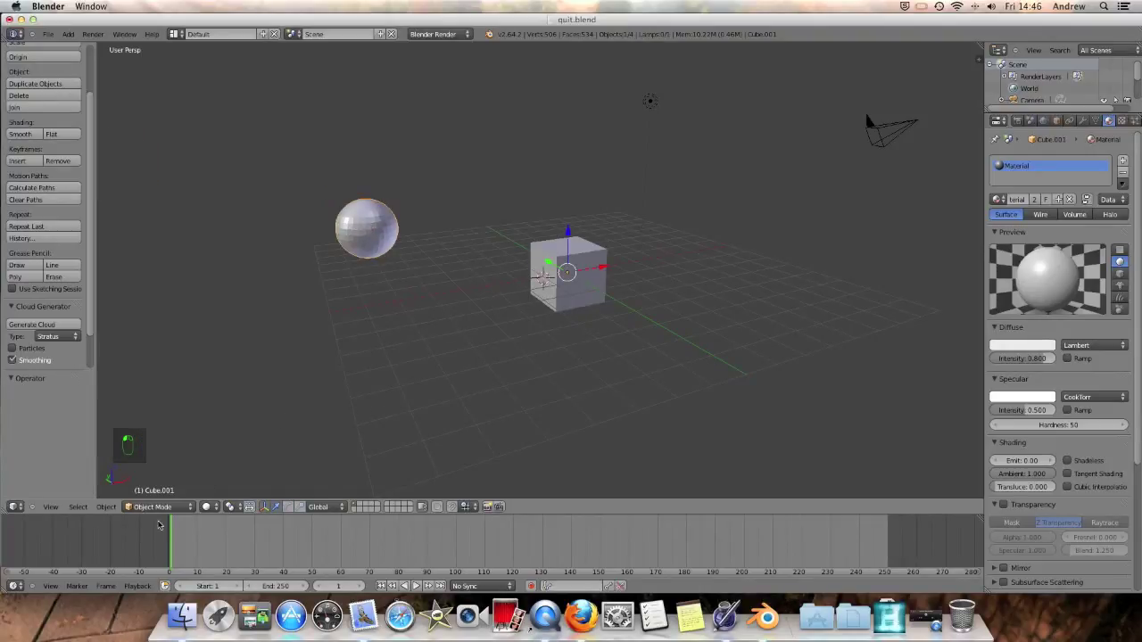
{"action": "left_click", "coordinate": [156, 507]}
{"action": "left_click", "coordinate": [167, 482]}
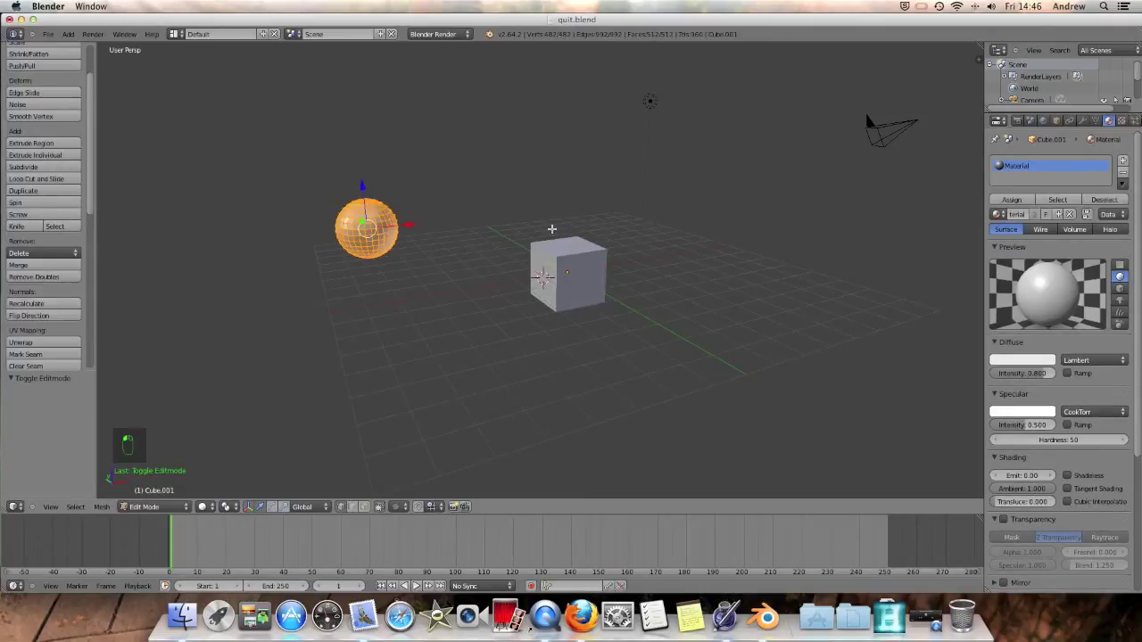
{"action": "left_click", "coordinate": [168, 507]}
{"action": "left_click", "coordinate": [148, 495]}
- Enter Edit Mode on the original cube and add a new cube mesh at the 3D cursor
{"action": "right_click", "coordinate": [577, 288]}
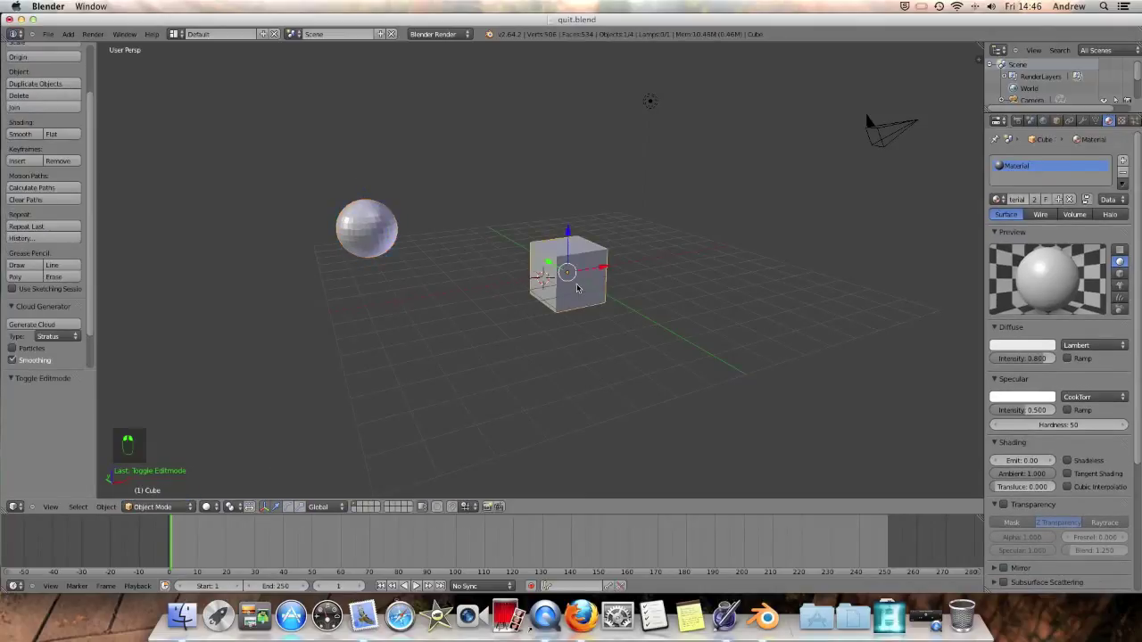
{"action": "left_click", "coordinate": [156, 507]}
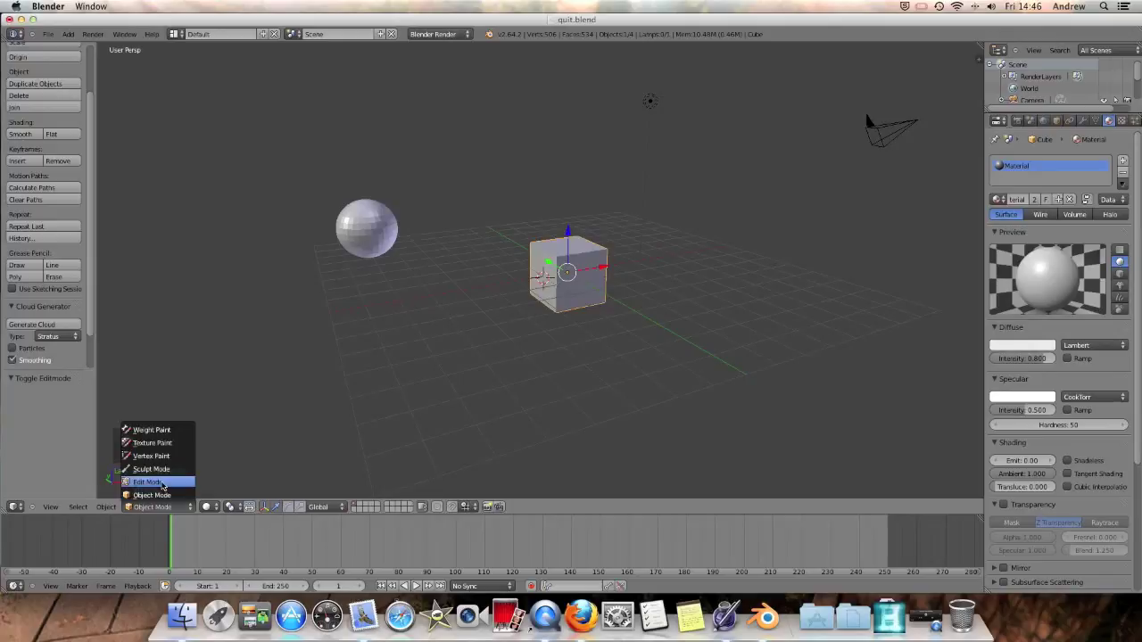
{"action": "left_click", "coordinate": [150, 482]}
{"action": "middle_click_drag", "start_coordinate": [565, 348], "coordinate": [568, 284]}
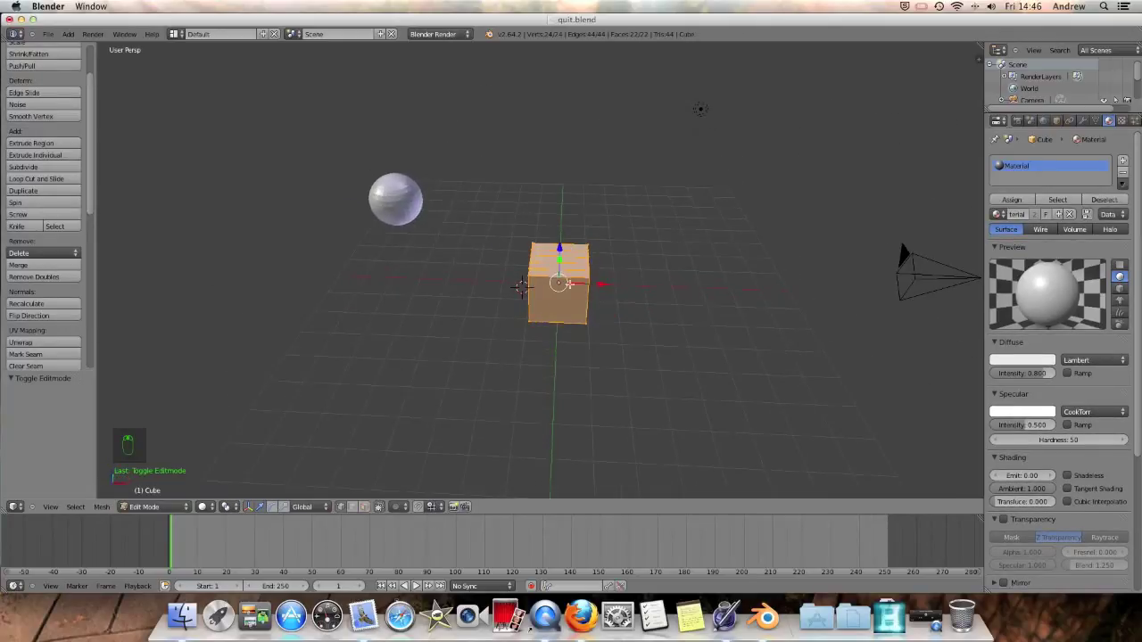
{"action": "left_click", "coordinate": [67, 35]}
{"action": "mouse_move", "coordinate": [85, 48]}
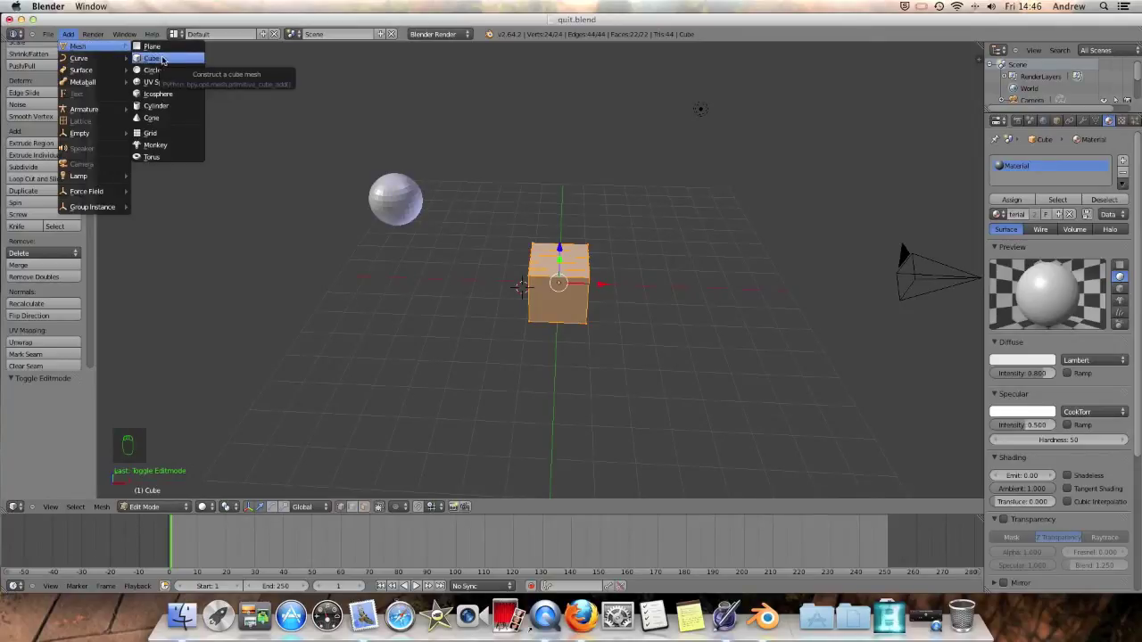
{"action": "left_click", "coordinate": [165, 60]}
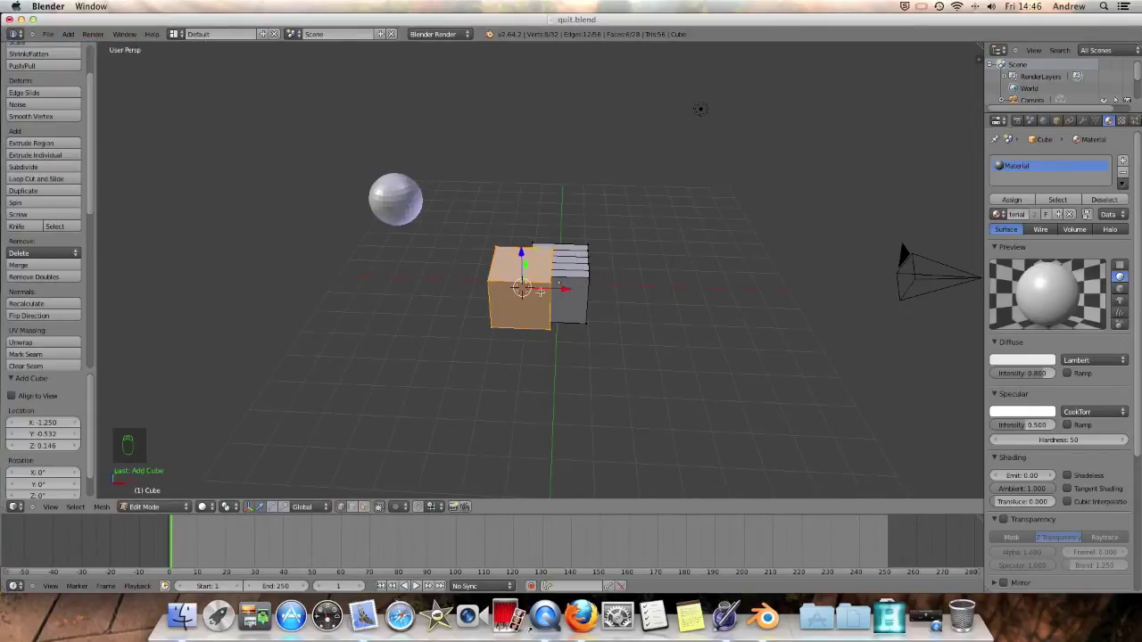
- Move the new cube clear of the original along the Y axis, and shift it about -0.118 along Z
{"action": "left_click_drag", "start_coordinate": [526, 266], "coordinate": [613, 348]}
{"action": "middle_click_drag", "start_coordinate": [661, 343], "coordinate": [477, 282]}
{"action": "mouse_move", "coordinate": [412, 225]}
{"action": "left_mouse_down"}
{"action": "mouse_move", "coordinate": [417, 248]}
{"action": "mouse_move", "coordinate": [419, 234]}
{"action": "left_mouse_up"}
- In face select mode, select the two faces of the cubes that face each other
{"action": "middle_click_drag", "start_coordinate": [418, 235], "coordinate": [561, 339]}
{"action": "scroll", "coordinate": [454, 375], "scroll_direction": "up", "scroll_amount": 4}
{"action": "middle_click_drag", "start_coordinate": [455, 375], "coordinate": [500, 376]}
{"action": "left_click", "coordinate": [363, 507]}
{"action": "middle_click_drag", "start_coordinate": [420, 461], "coordinate": [406, 419]}
{"action": "right_click", "coordinate": [389, 324]}
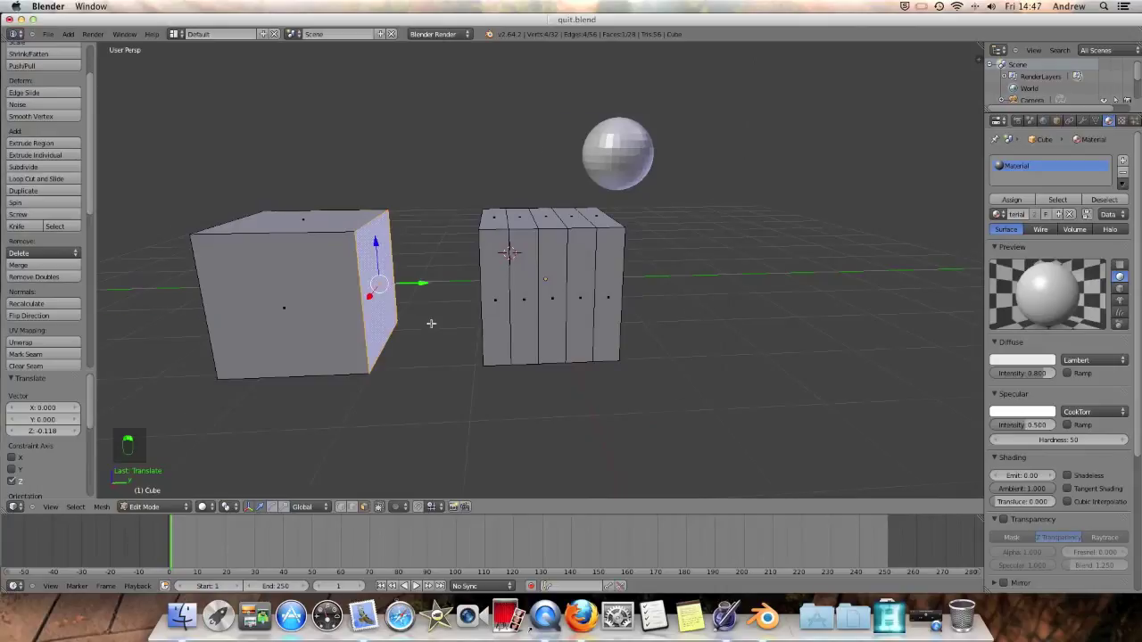
{"action": "middle_click_drag", "start_coordinate": [430, 323], "coordinate": [535, 303]}
{"action": "right_click", "coordinate": [543, 302], "text": "shift"}
- Try deleting the vertices of the two selected faces, and undo the deletion
{"action": "key", "text": "x"}
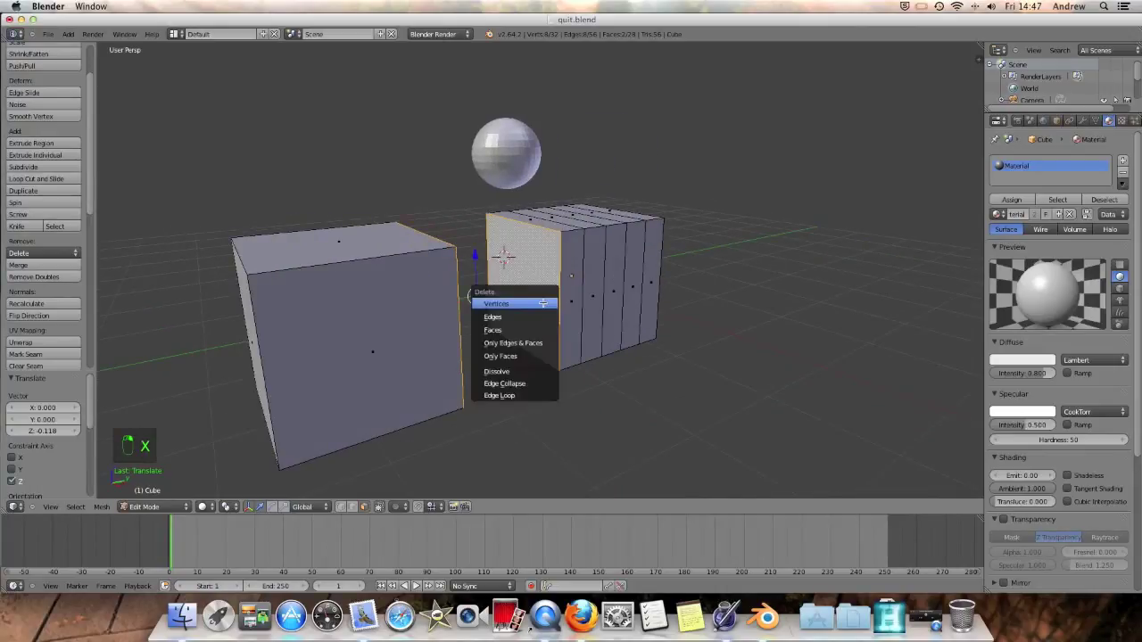
{"action": "left_click", "coordinate": [534, 302]}
{"action": "key", "text": "super+z"}
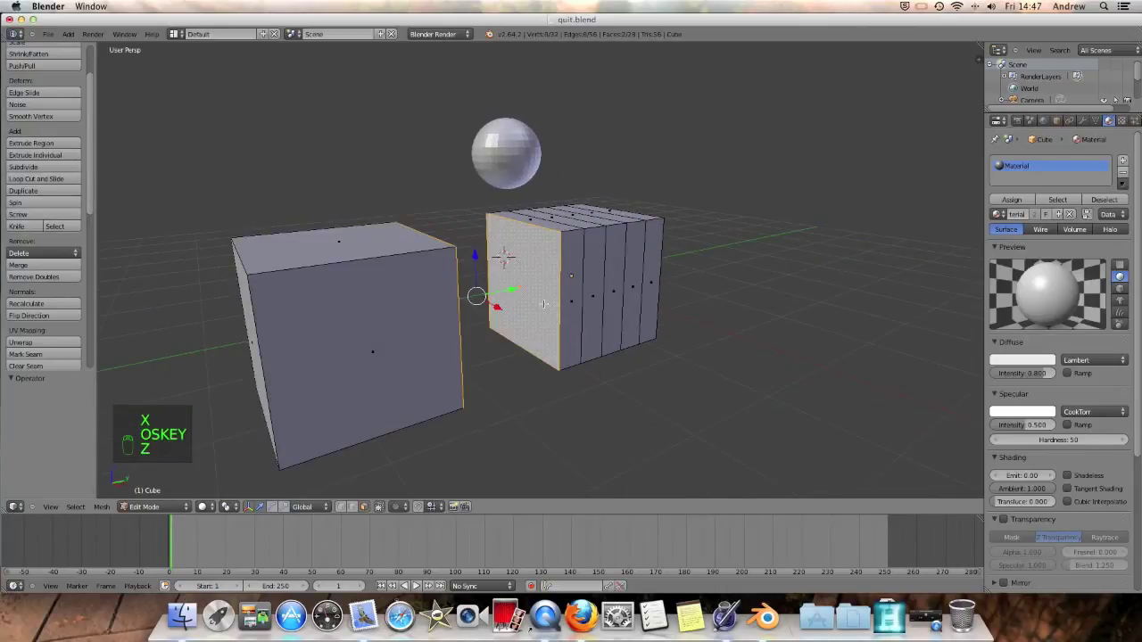
- Delete the two facing faces using the Faces option
{"action": "key", "text": "x"}
{"action": "left_click", "coordinate": [532, 329]}
{"action": "middle_click_drag", "start_coordinate": [553, 337], "coordinate": [306, 481]}
- Select the four upper corner vertices around the gap between the cubes and fill them with a top face
{"action": "middle_click_drag", "start_coordinate": [404, 384], "coordinate": [378, 303]}
{"action": "right_click", "coordinate": [400, 284]}
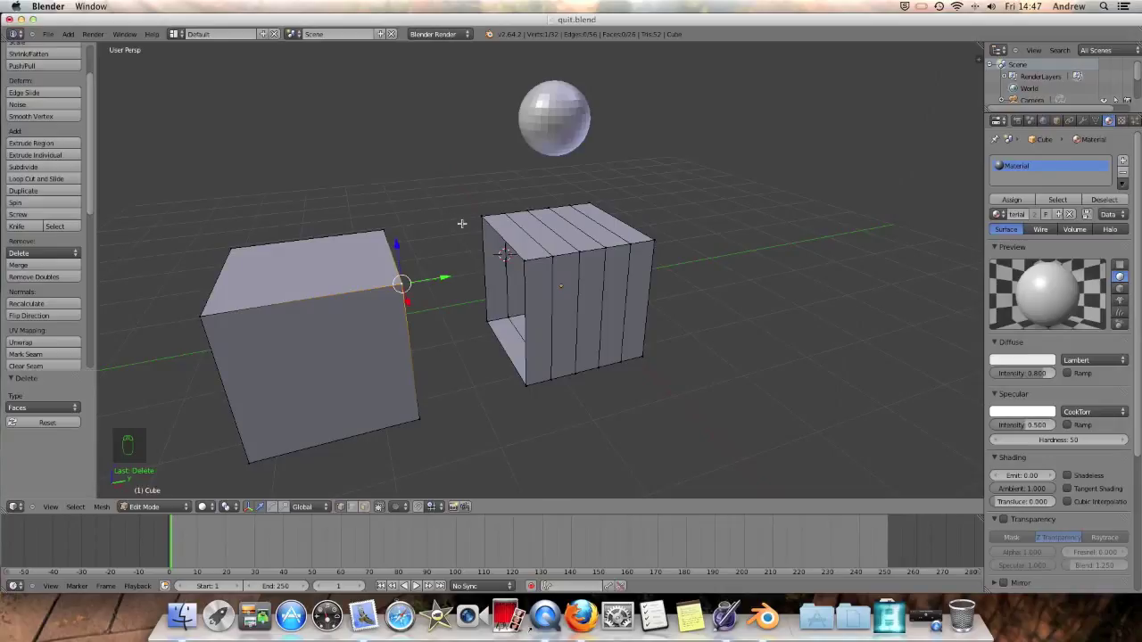
{"action": "right_click", "coordinate": [527, 260], "text": "shift"}
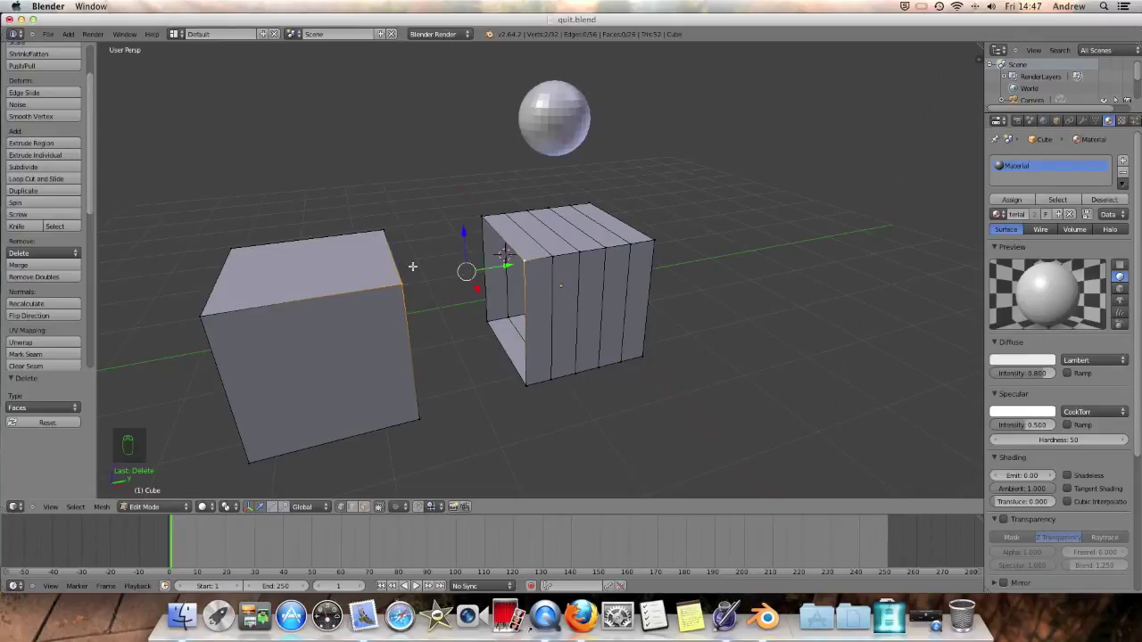
{"action": "right_click", "coordinate": [483, 215], "text": "shift"}
{"action": "right_click", "coordinate": [383, 230], "text": "shift"}
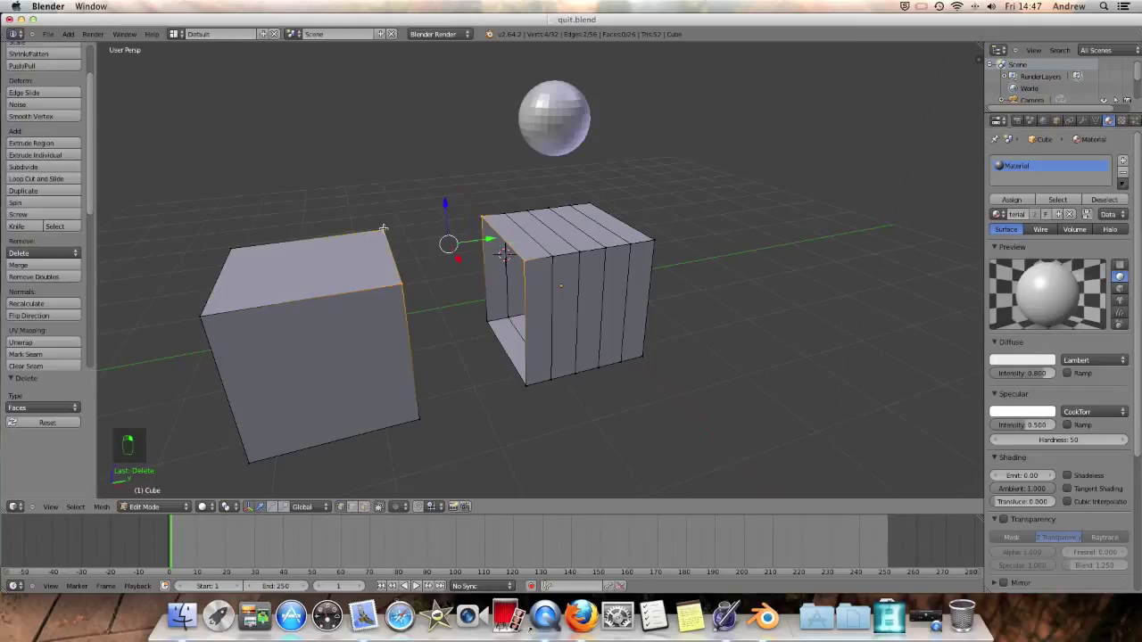
{"action": "mouse_move", "coordinate": [500, 221]}
{"action": "middle_mouse_down"}
{"action": "mouse_move", "coordinate": [502, 249]}
{"action": "mouse_move", "coordinate": [503, 233]}
{"action": "middle_mouse_up"}
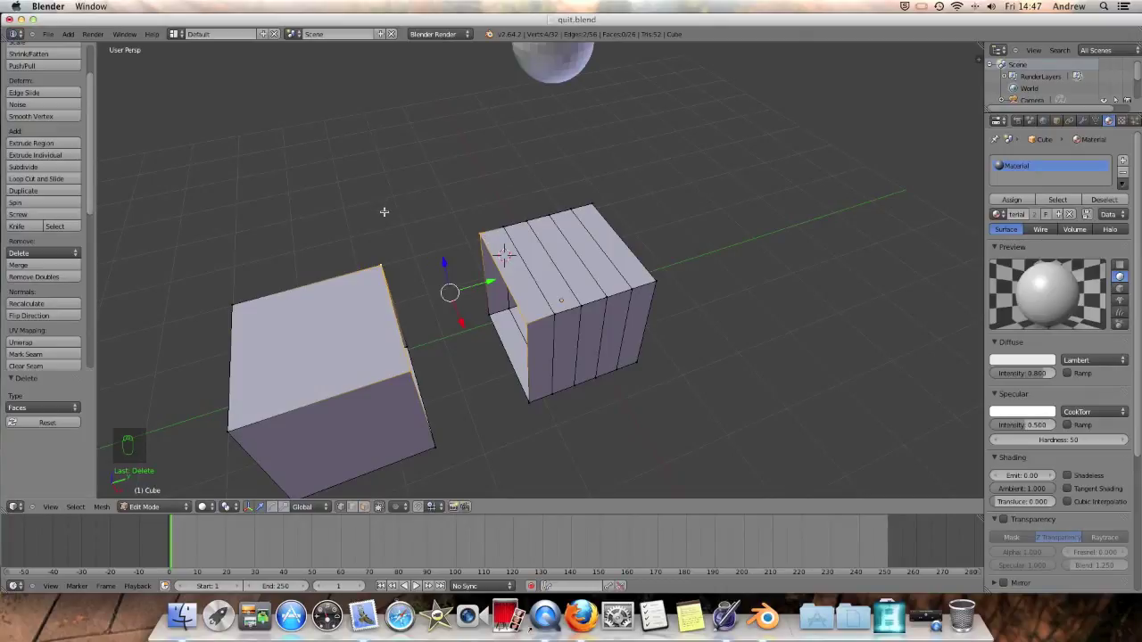
{"action": "key", "text": "f"}
- Select the four corner vertices along one side of the gap and fill them with a side face
{"action": "middle_click_drag", "start_coordinate": [384, 212], "coordinate": [478, 334]}
{"action": "middle_click_drag", "start_coordinate": [310, 329], "coordinate": [363, 286]}
{"action": "right_click", "coordinate": [360, 285]}
{"action": "right_click", "coordinate": [390, 396], "text": "shift"}
{"action": "right_click", "coordinate": [493, 385], "text": "shift"}
{"action": "right_click", "coordinate": [502, 286], "text": "shift"}
{"action": "right_click", "coordinate": [497, 274], "text": "shift"}
{"action": "right_click", "coordinate": [505, 273], "text": "shift"}
{"action": "key", "text": "f"}
- Select the four lower corner vertices around the gap and fill them with a bottom face
{"action": "middle_click_drag", "start_coordinate": [485, 312], "coordinate": [355, 239]}
{"action": "right_click", "coordinate": [355, 237]}
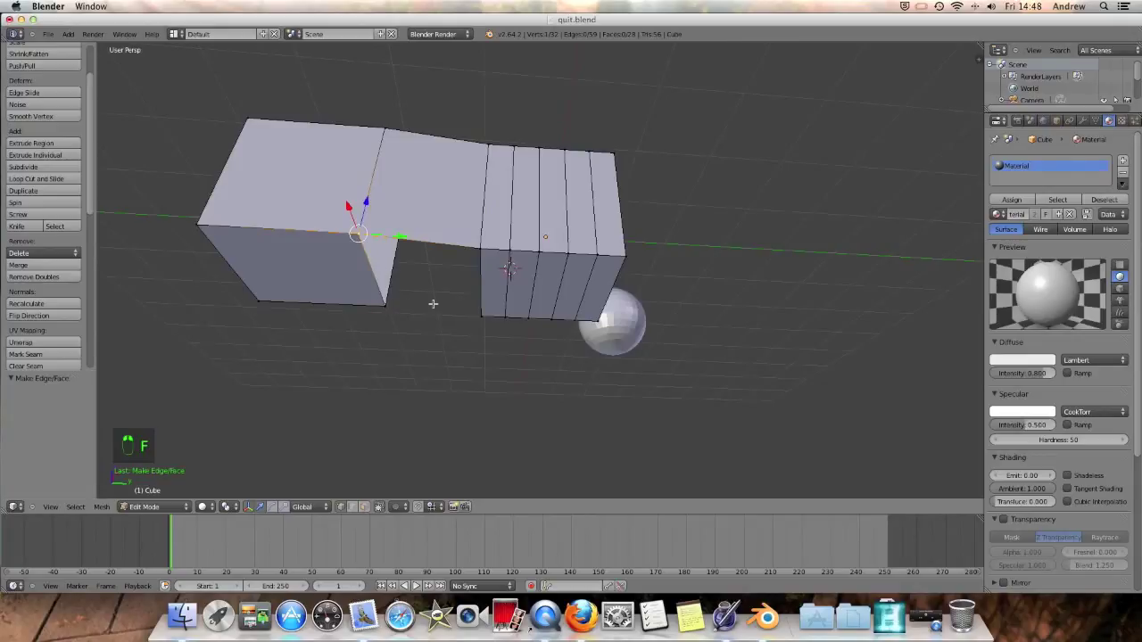
{"action": "right_click", "coordinate": [384, 306], "text": "shift"}
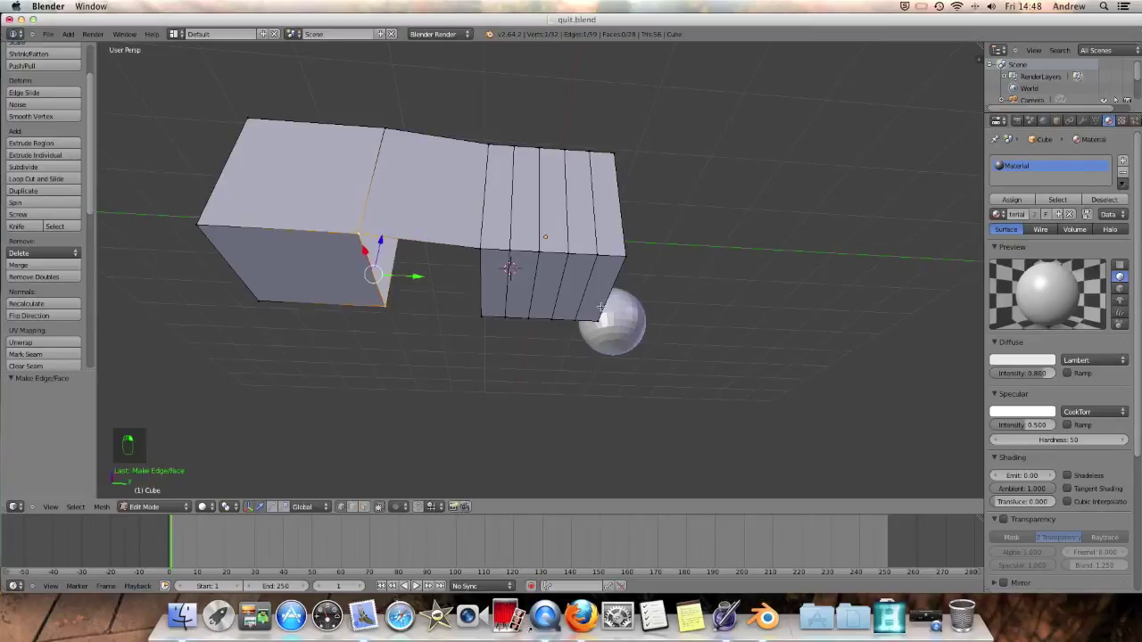
{"action": "right_click", "coordinate": [482, 317], "text": "shift"}
{"action": "right_click", "coordinate": [481, 253], "text": "shift"}
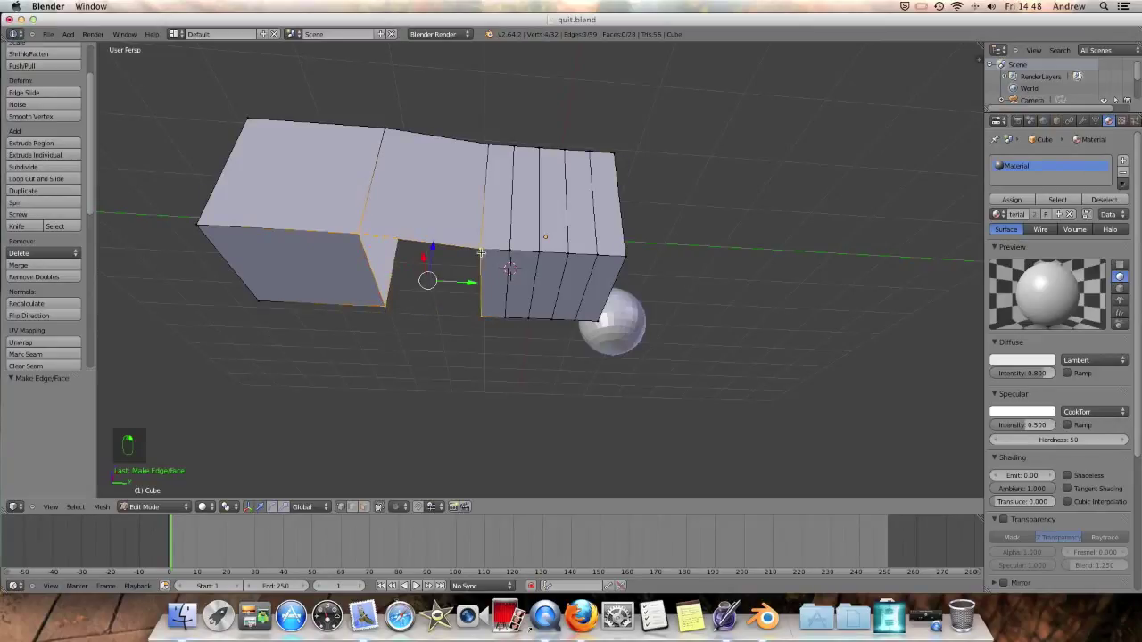
{"action": "key", "text": "f"}
{"action": "left_click_drag", "start_coordinate": [523, 332], "coordinate": [473, 291], "text": "ctrl"}
- Select the four corner vertices on the remaining open side of the gap and close it with a face
{"action": "mouse_move", "coordinate": [526, 320]}
{"action": "middle_mouse_down"}
{"action": "mouse_move", "coordinate": [417, 318]}
{"action": "mouse_move", "coordinate": [256, 363]}
{"action": "mouse_move", "coordinate": [268, 365]}
{"action": "middle_mouse_up"}
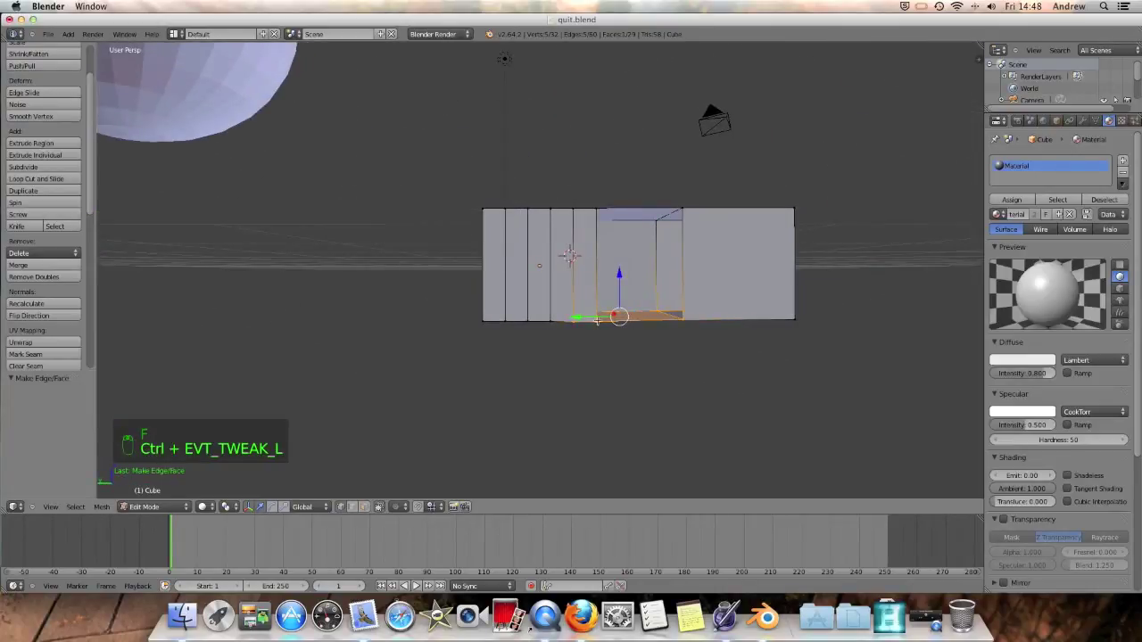
{"action": "right_click", "coordinate": [596, 207], "text": "shift"}
{"action": "right_click", "coordinate": [683, 208], "text": "shift"}
{"action": "right_click", "coordinate": [682, 320], "text": "shift"}
{"action": "key", "text": "f"}
- Switch to Object Mode and inspect the bridged mesh from several sides
{"action": "middle_click_drag", "start_coordinate": [683, 323], "coordinate": [333, 434]}
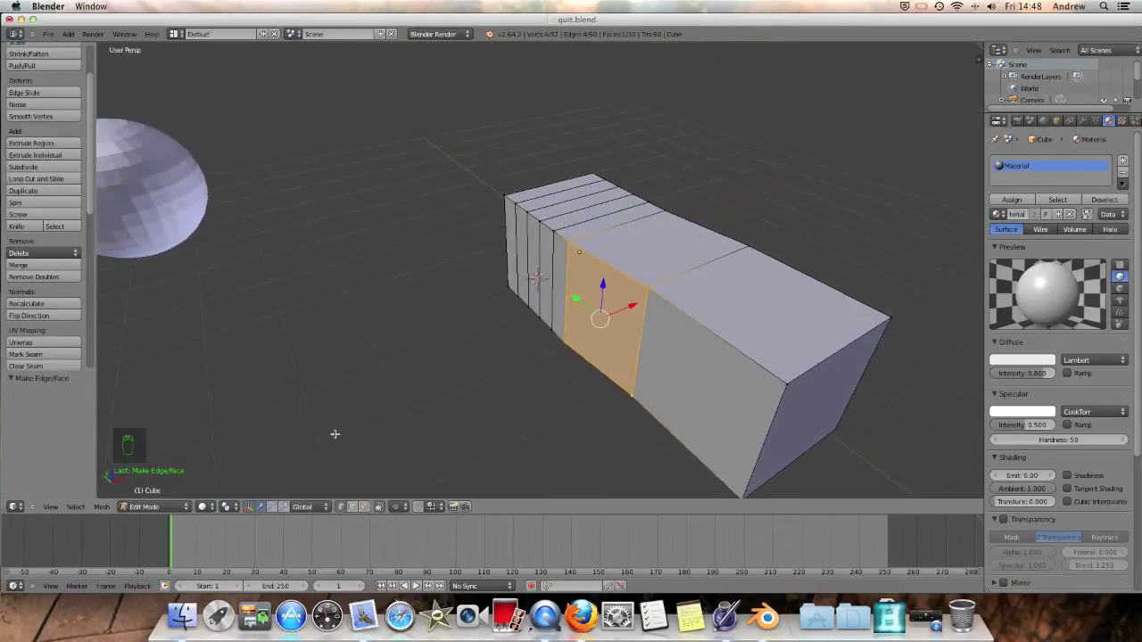
{"action": "left_click", "coordinate": [161, 506]}
{"action": "left_click", "coordinate": [160, 497]}
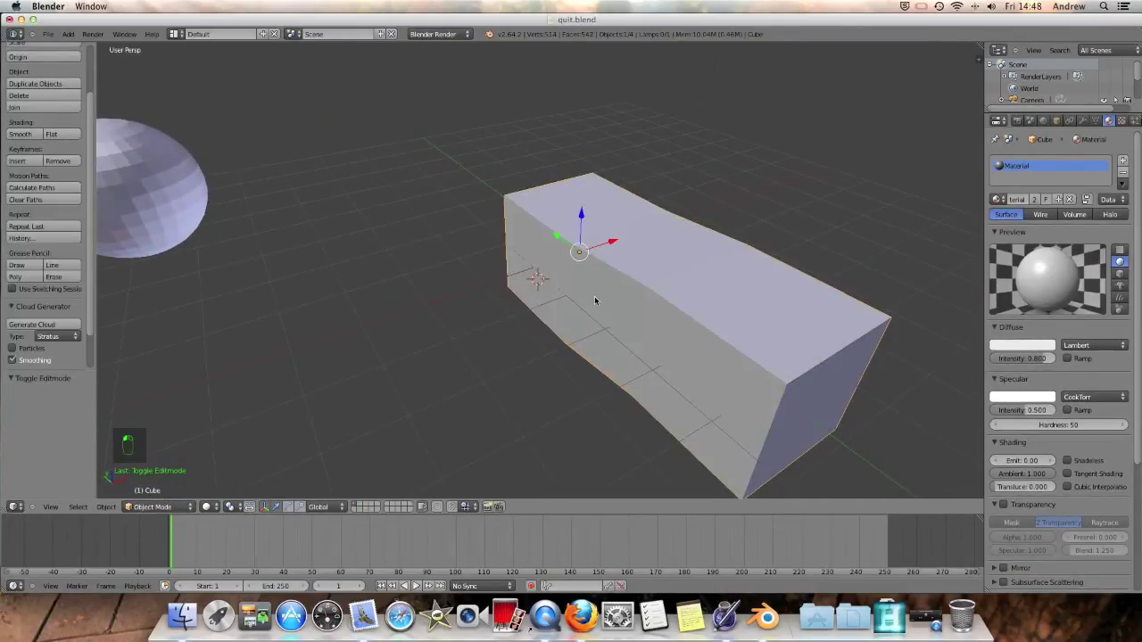
{"action": "middle_click_drag", "start_coordinate": [658, 299], "coordinate": [242, 275]}
{"action": "scroll", "coordinate": [528, 276], "scroll_direction": "down", "scroll_amount": 6}
{"action": "middle_click_drag", "start_coordinate": [652, 272], "coordinate": [683, 275]}
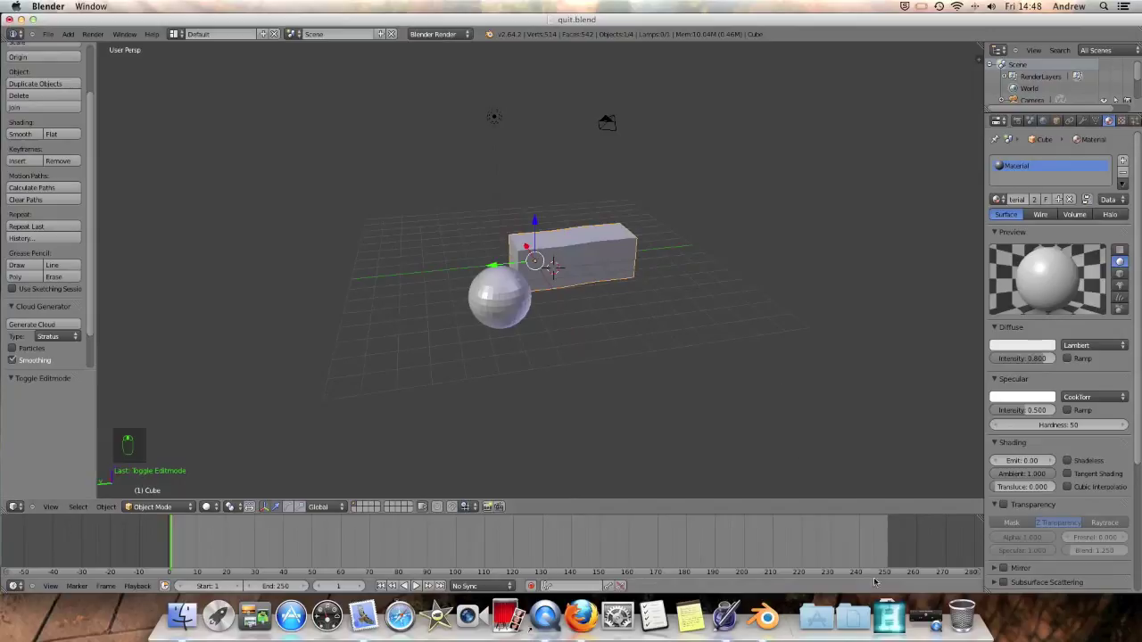